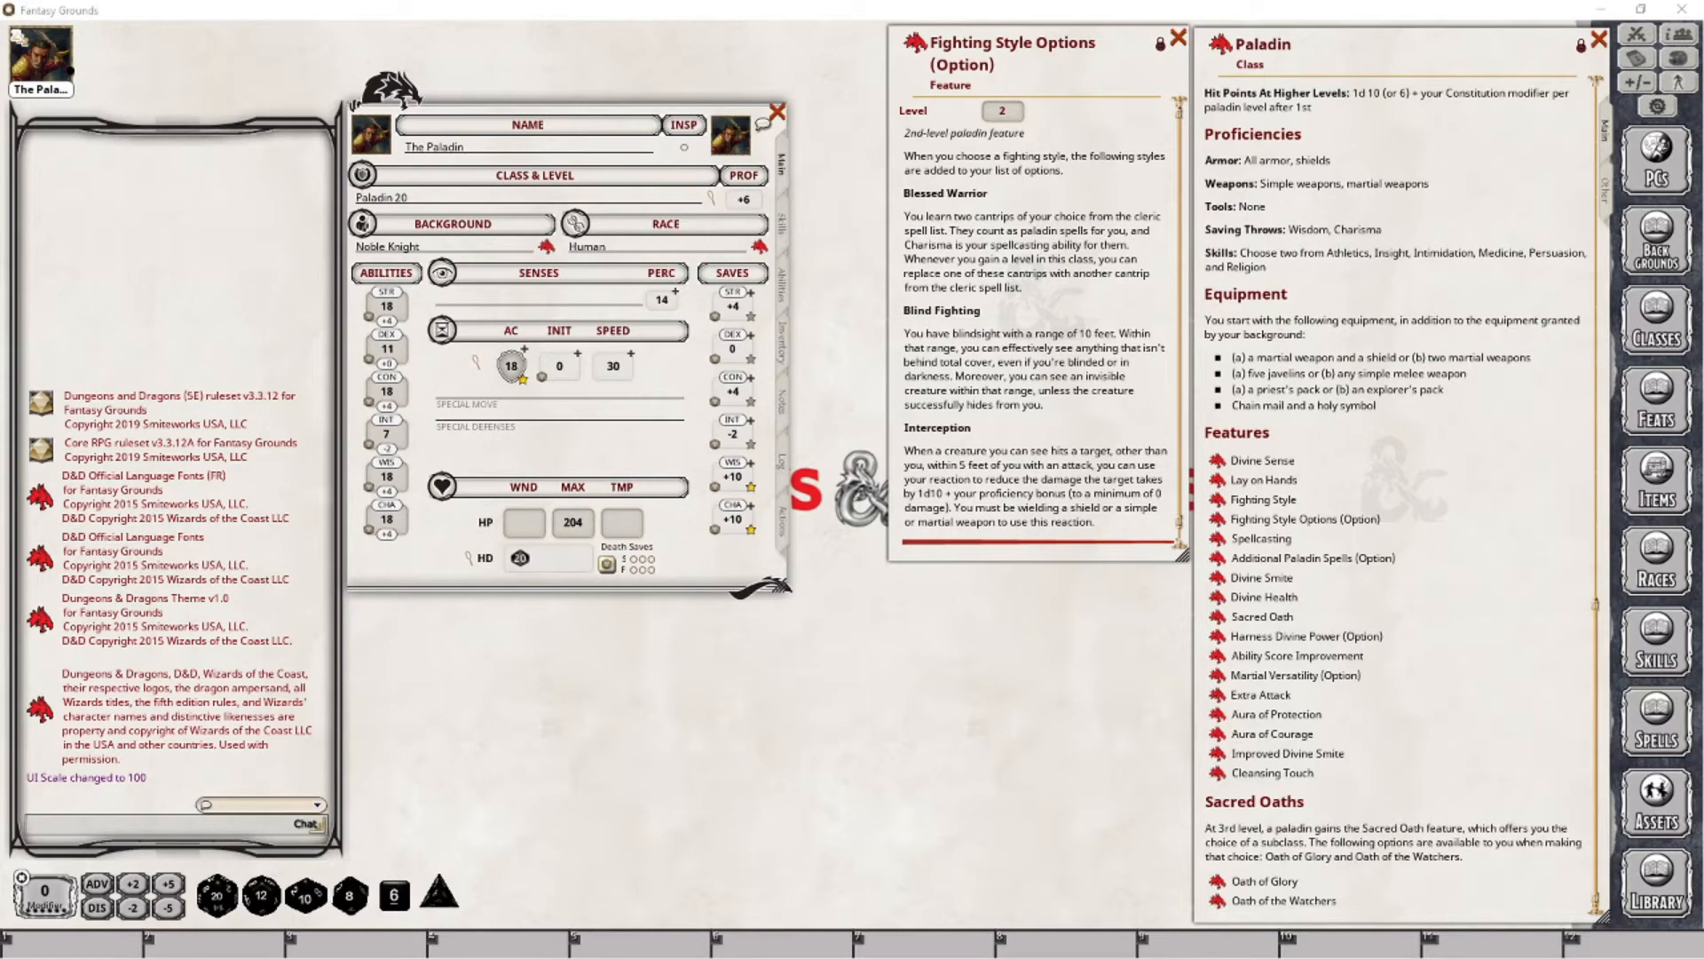
Open the character's actions and the spell list, and filter the spells to level 0 with source Cleric
click(782, 521)
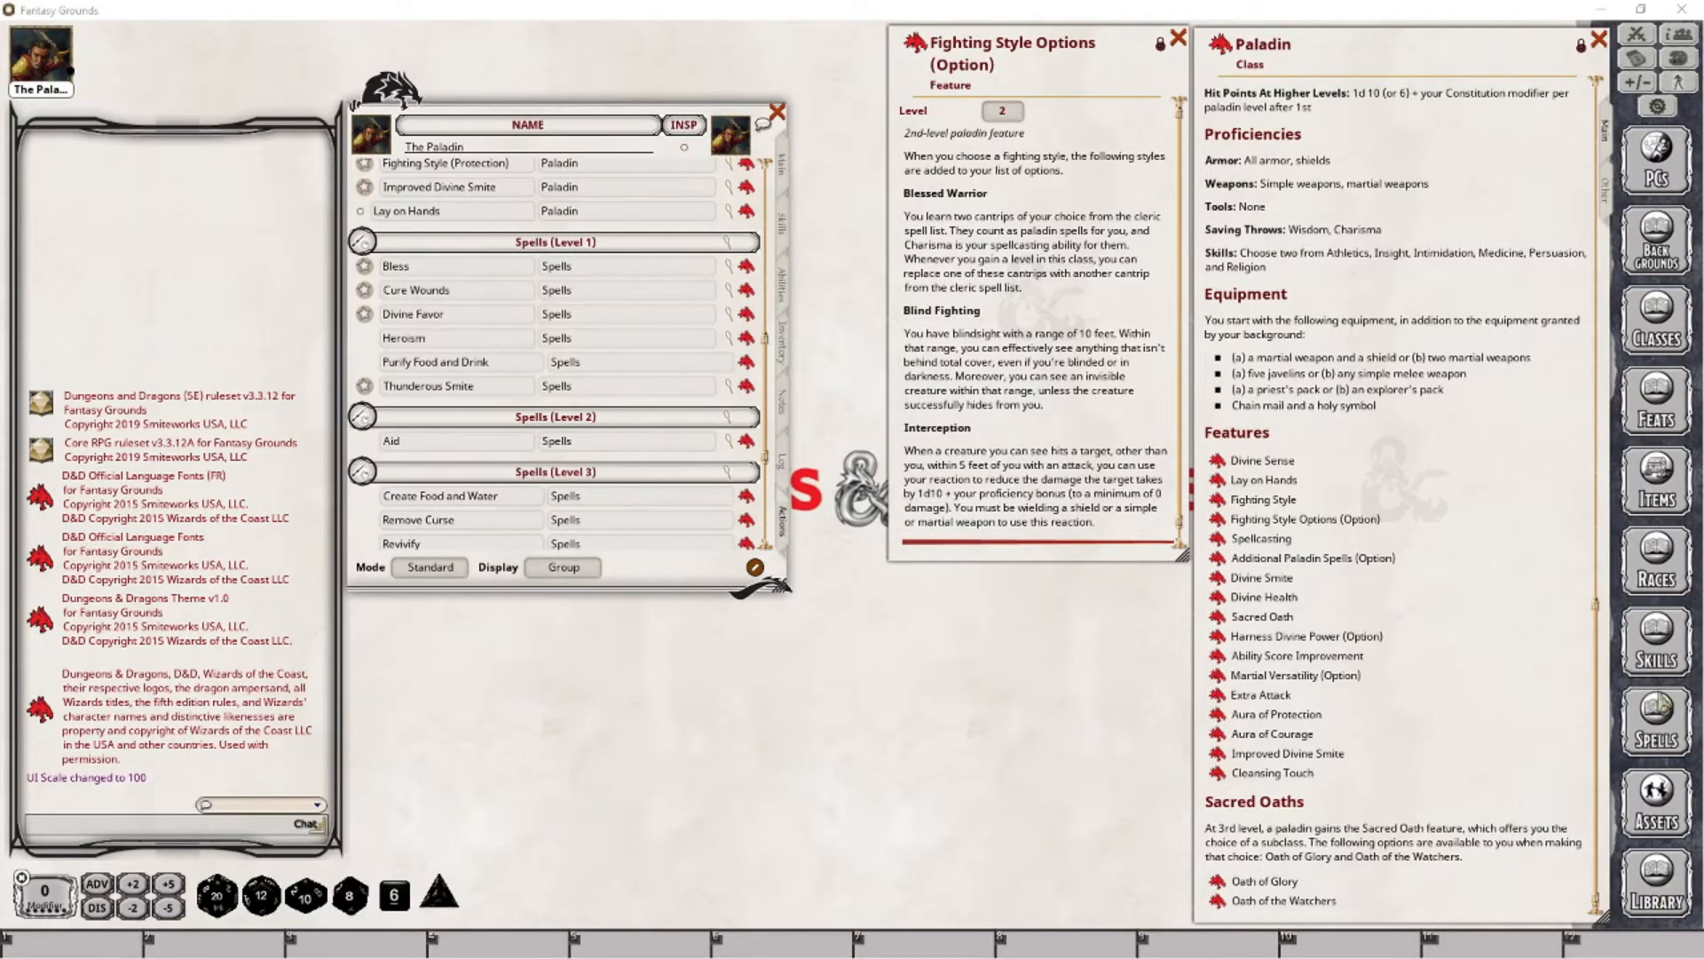
click(1656, 721)
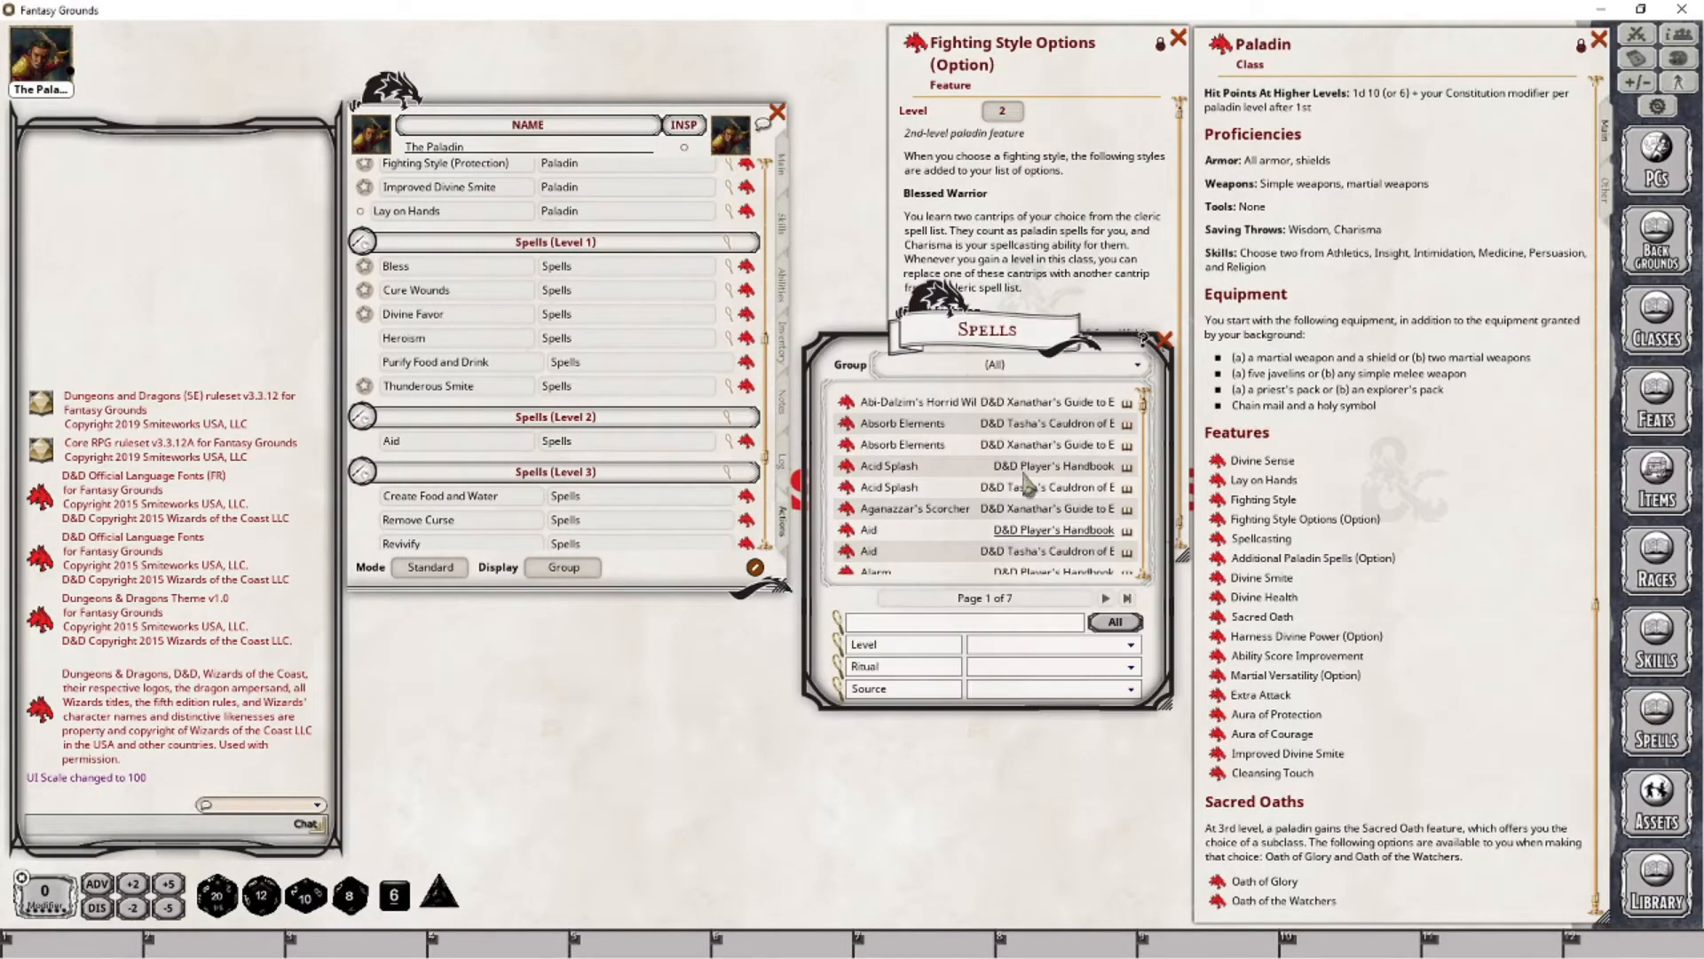
click(1030, 646)
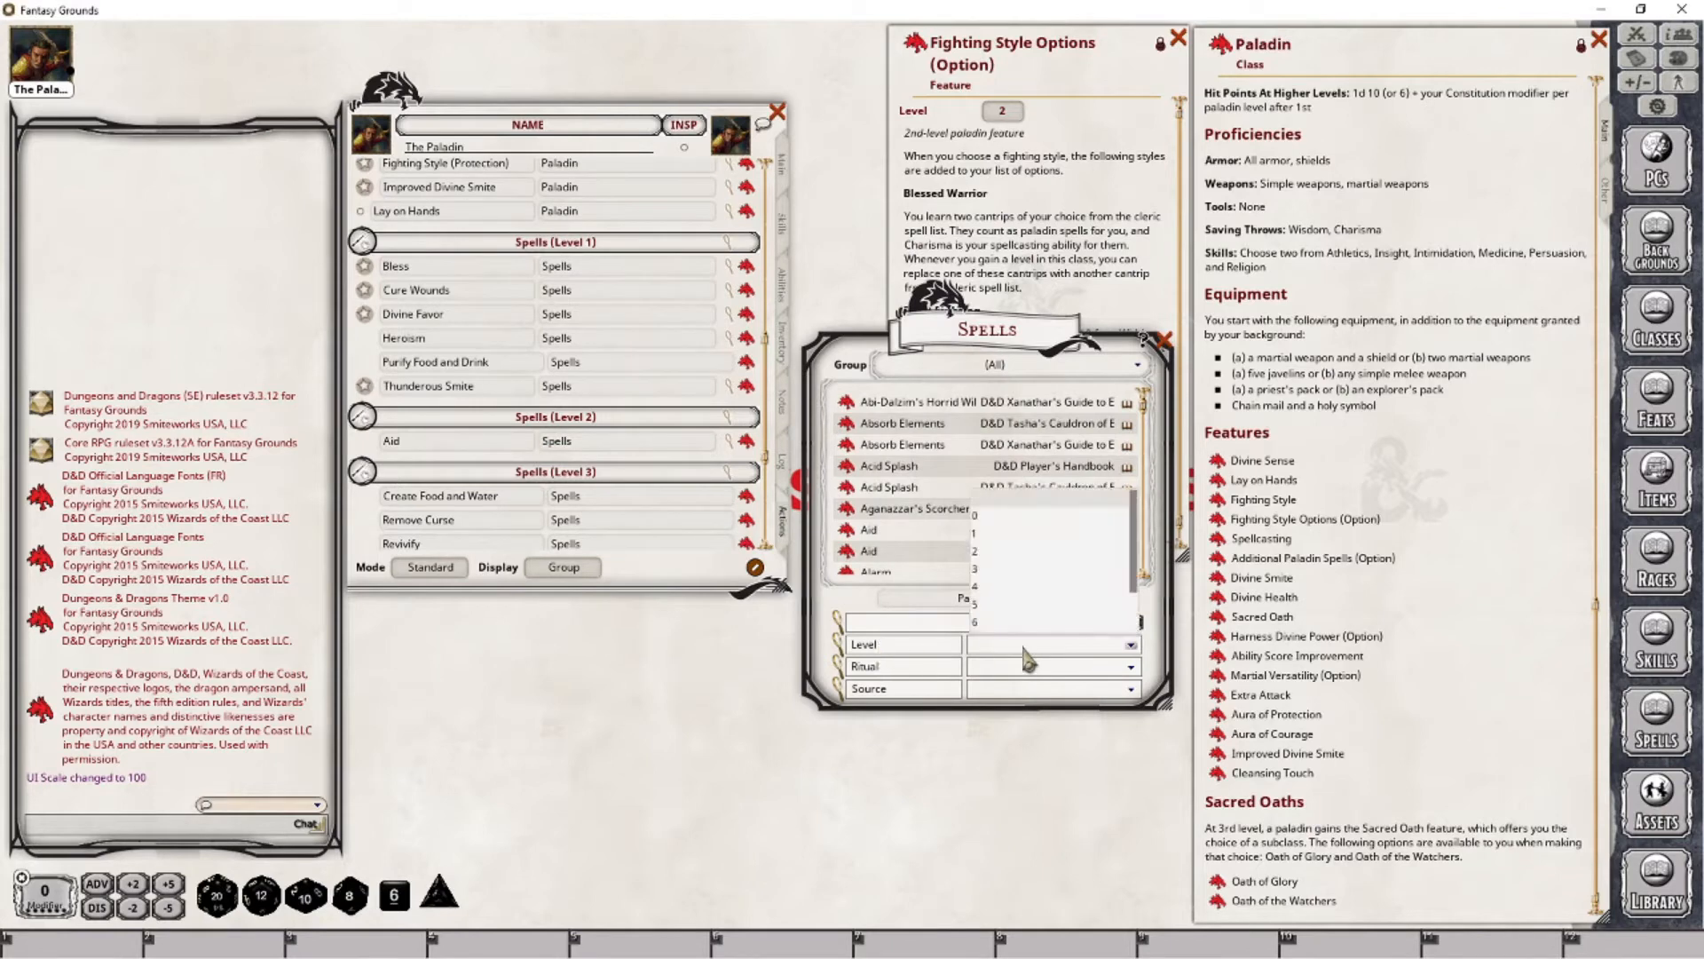
click(980, 517)
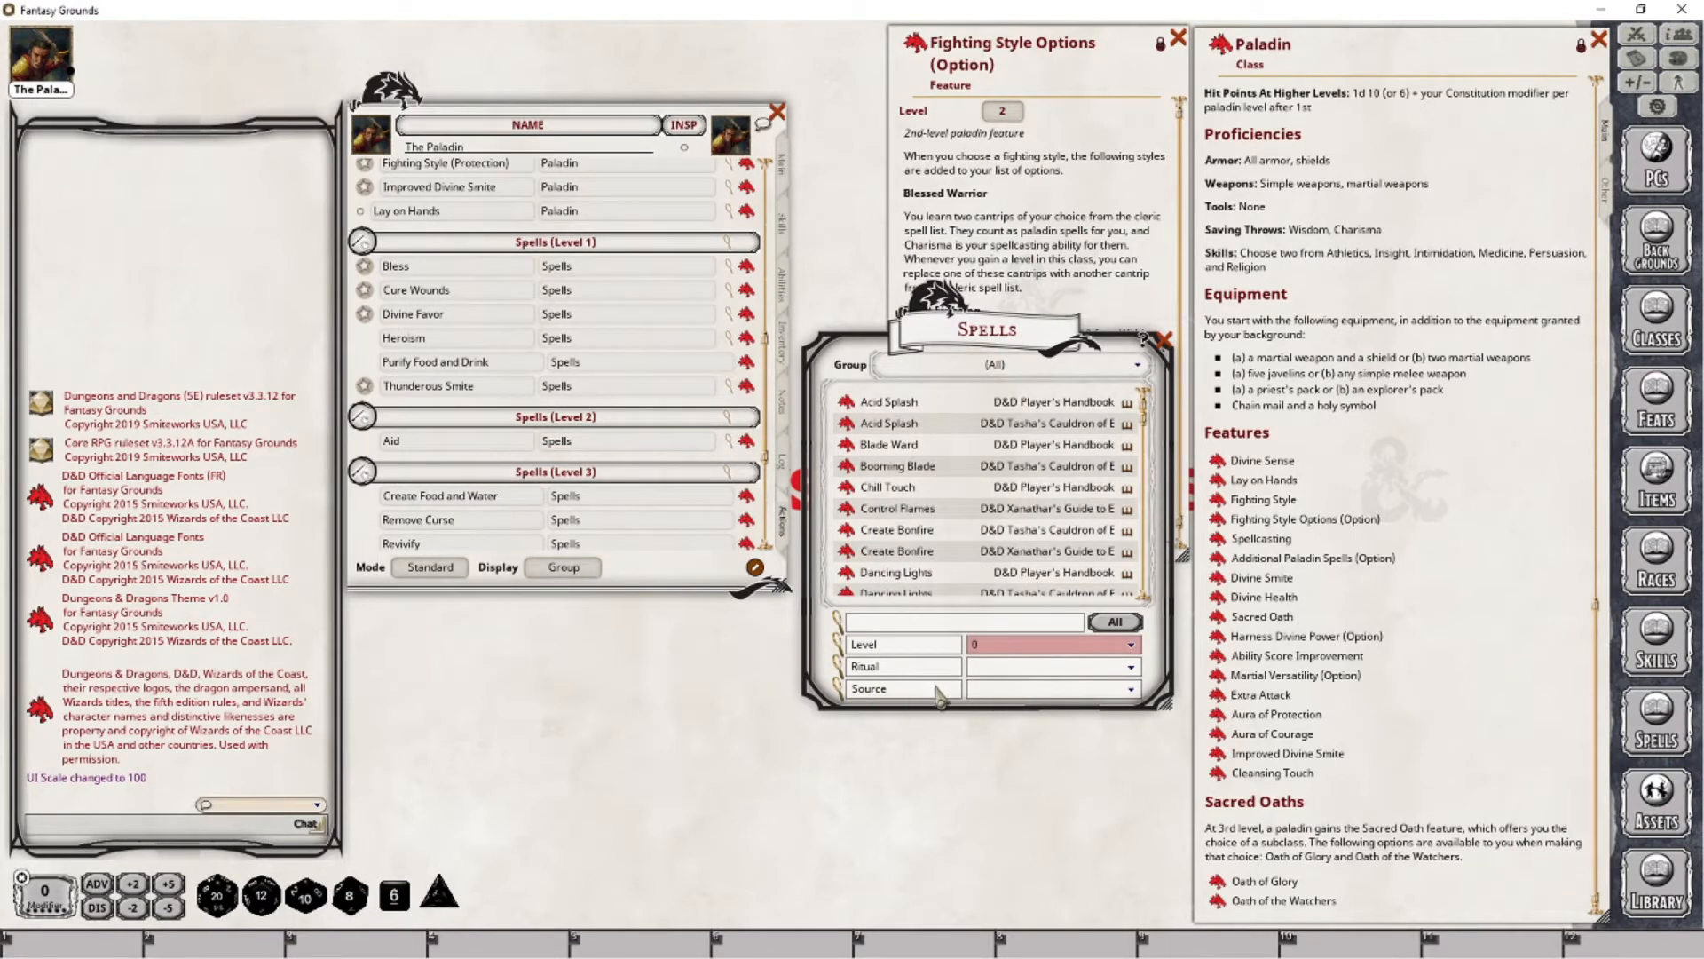
click(1003, 692)
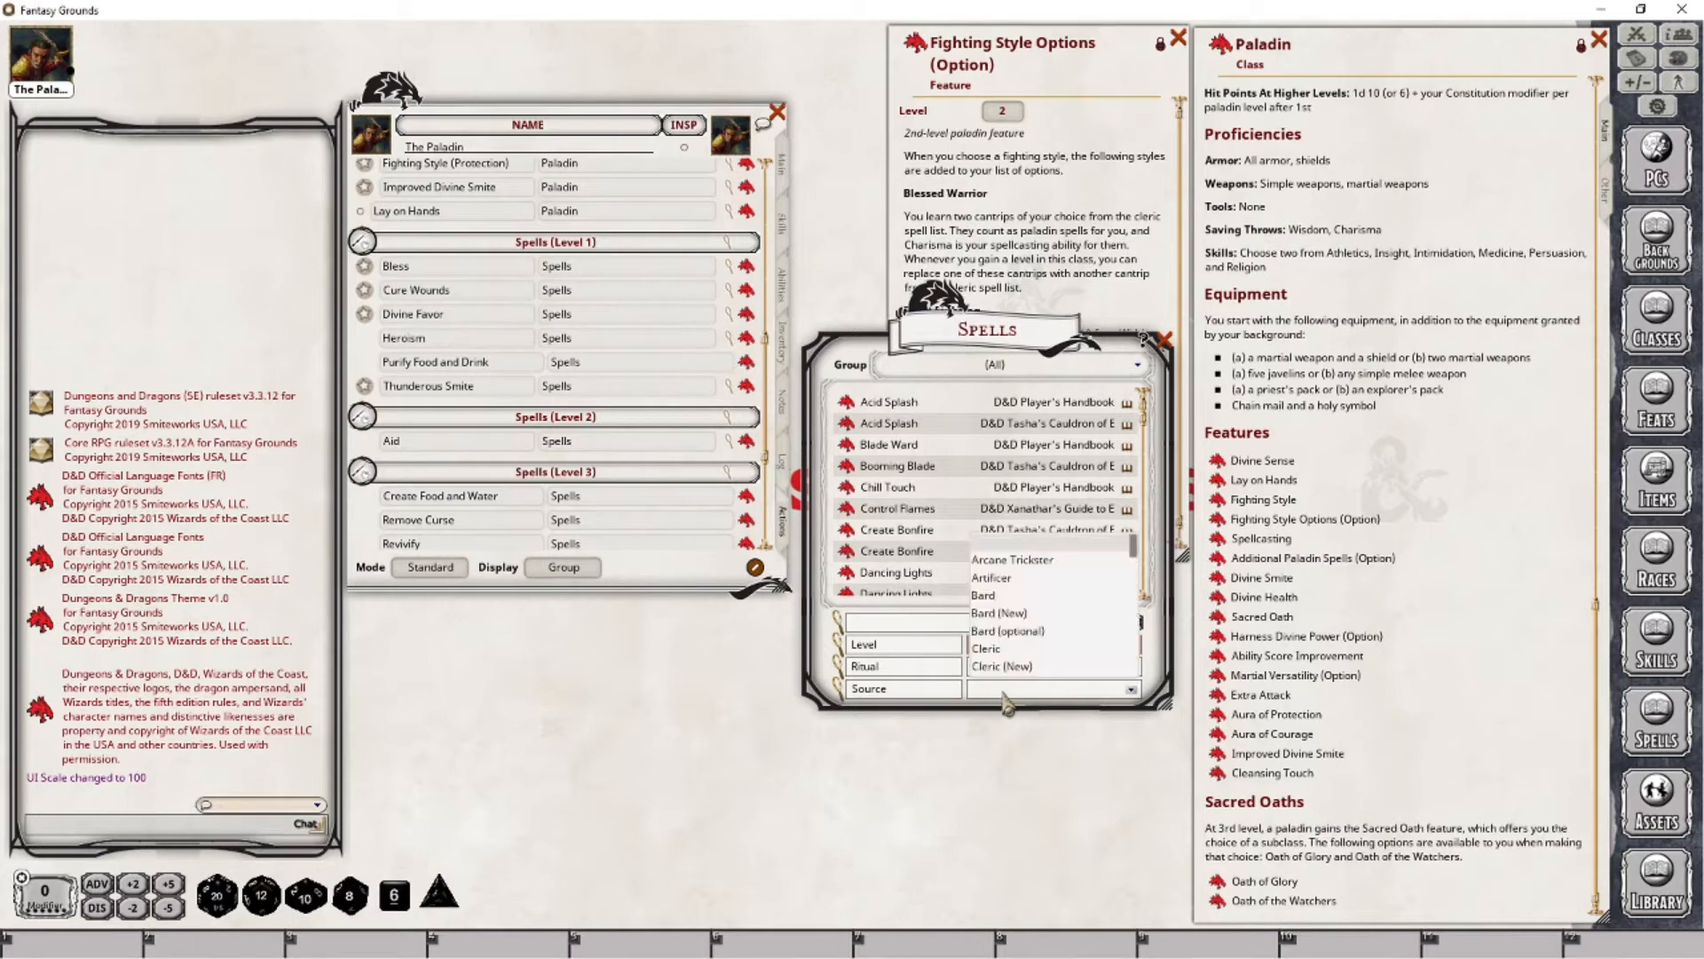
click(989, 648)
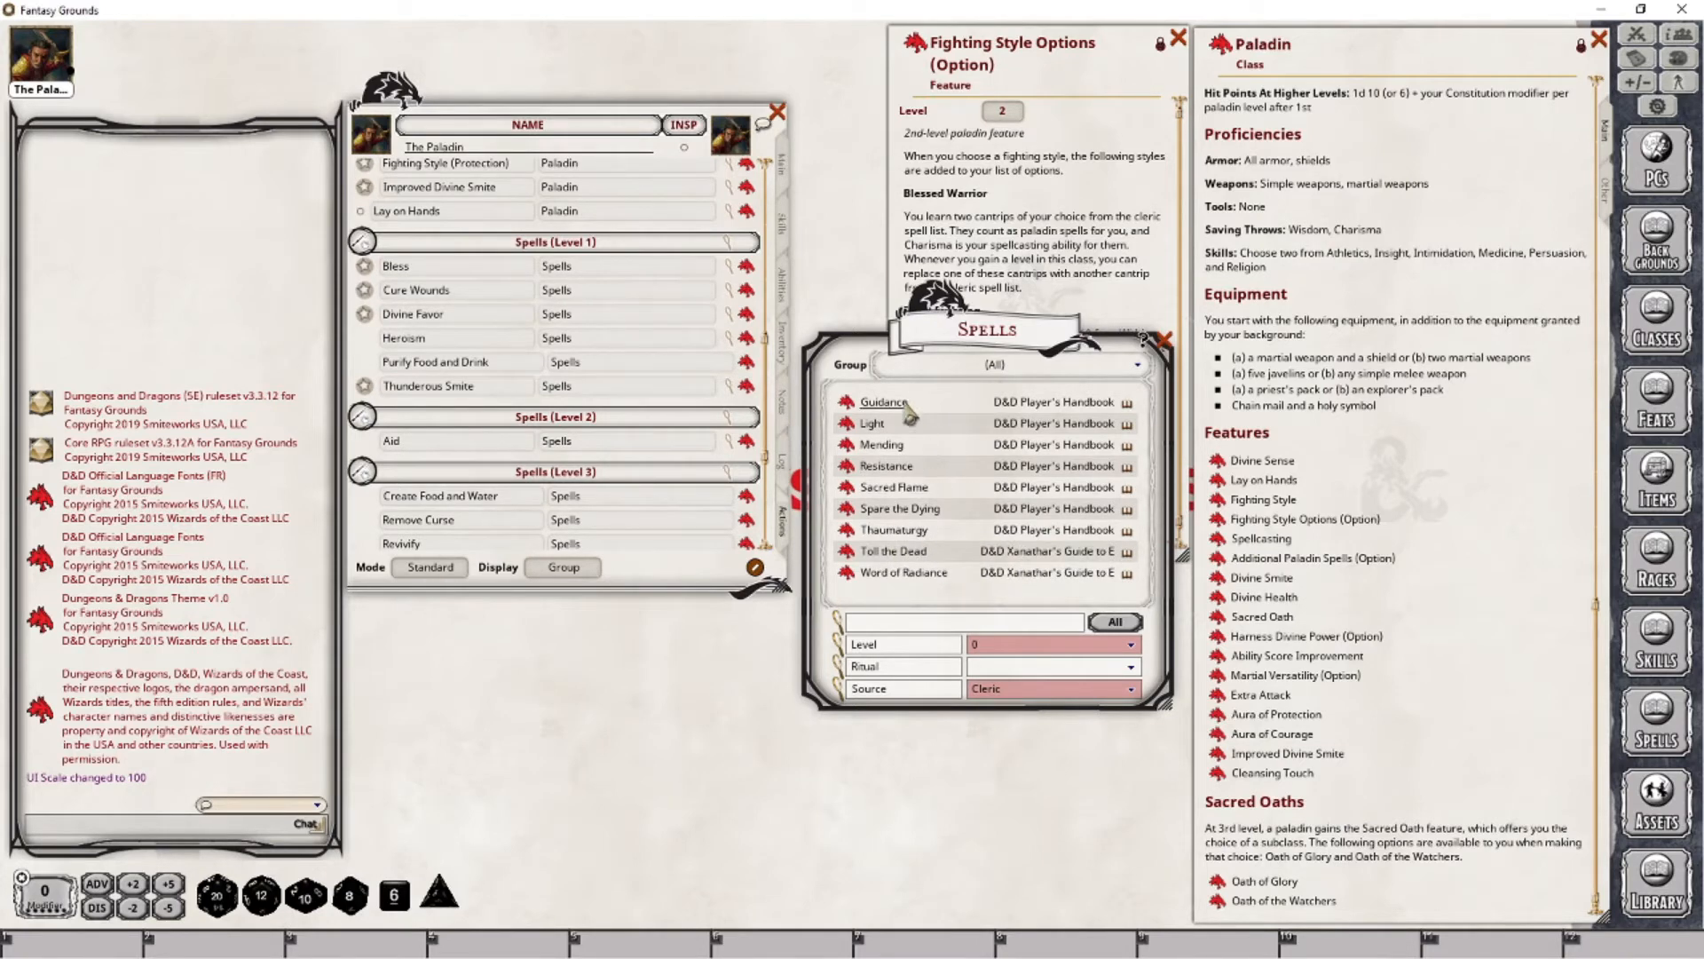
Check the level 0 spells under the Cleric (New), Cleric (optional), Tempest Domain and Light Domain sources, and restore the Cleric source
click(1014, 689)
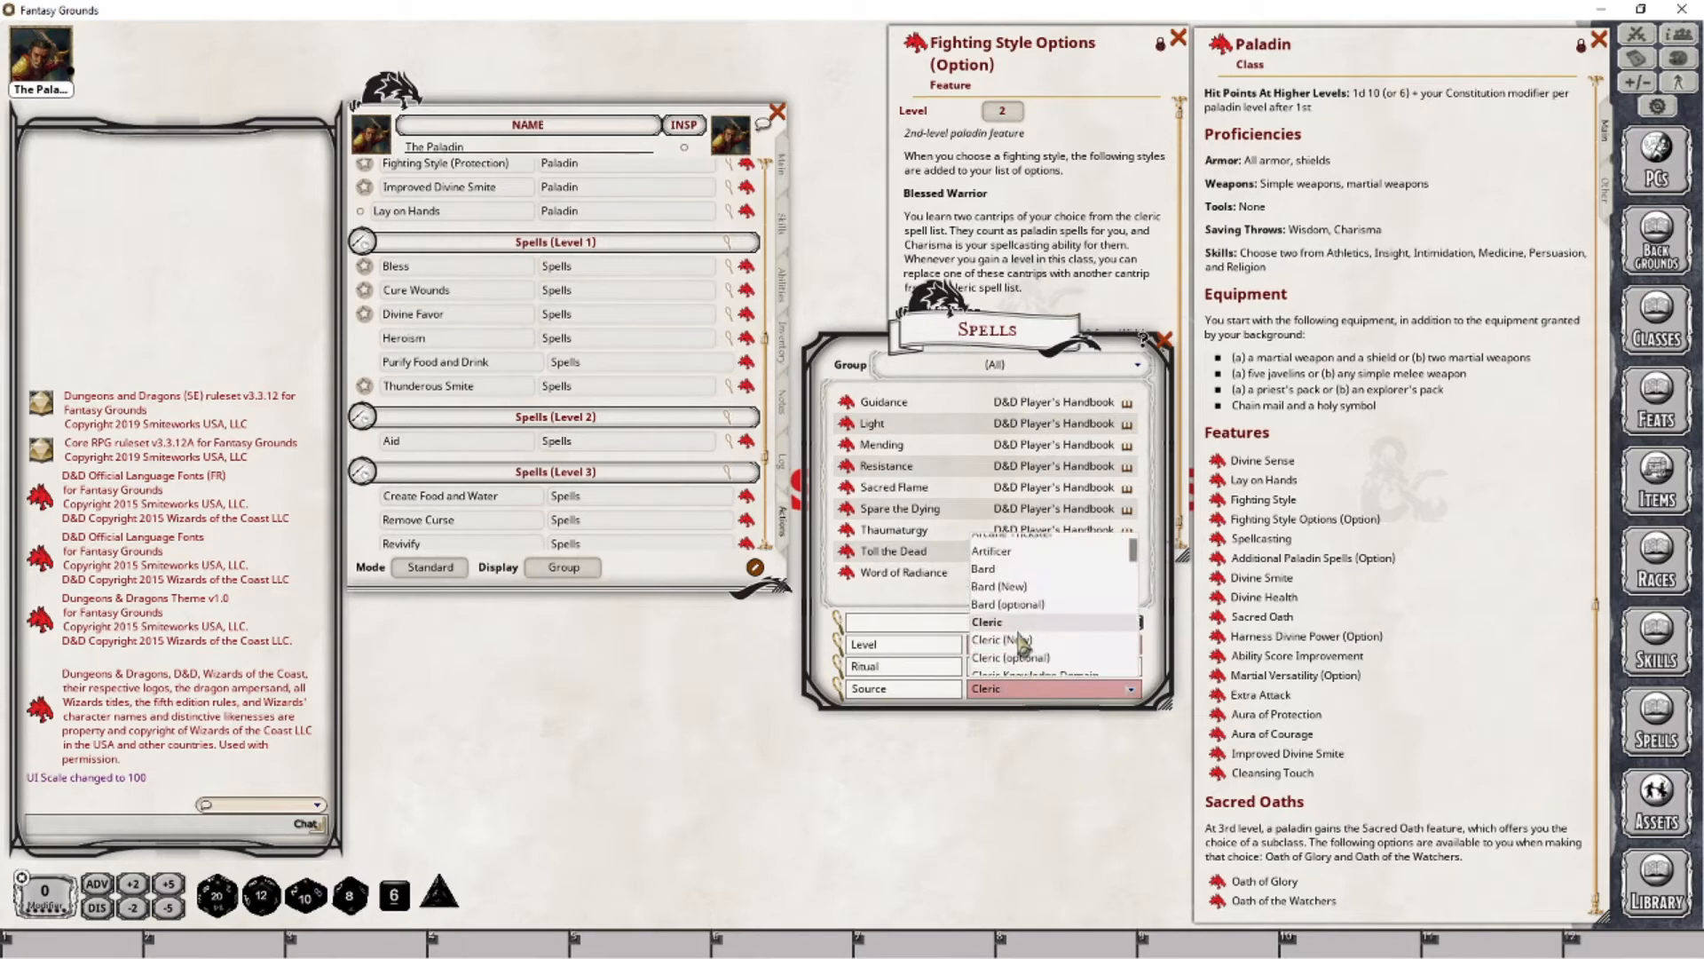
click(1030, 639)
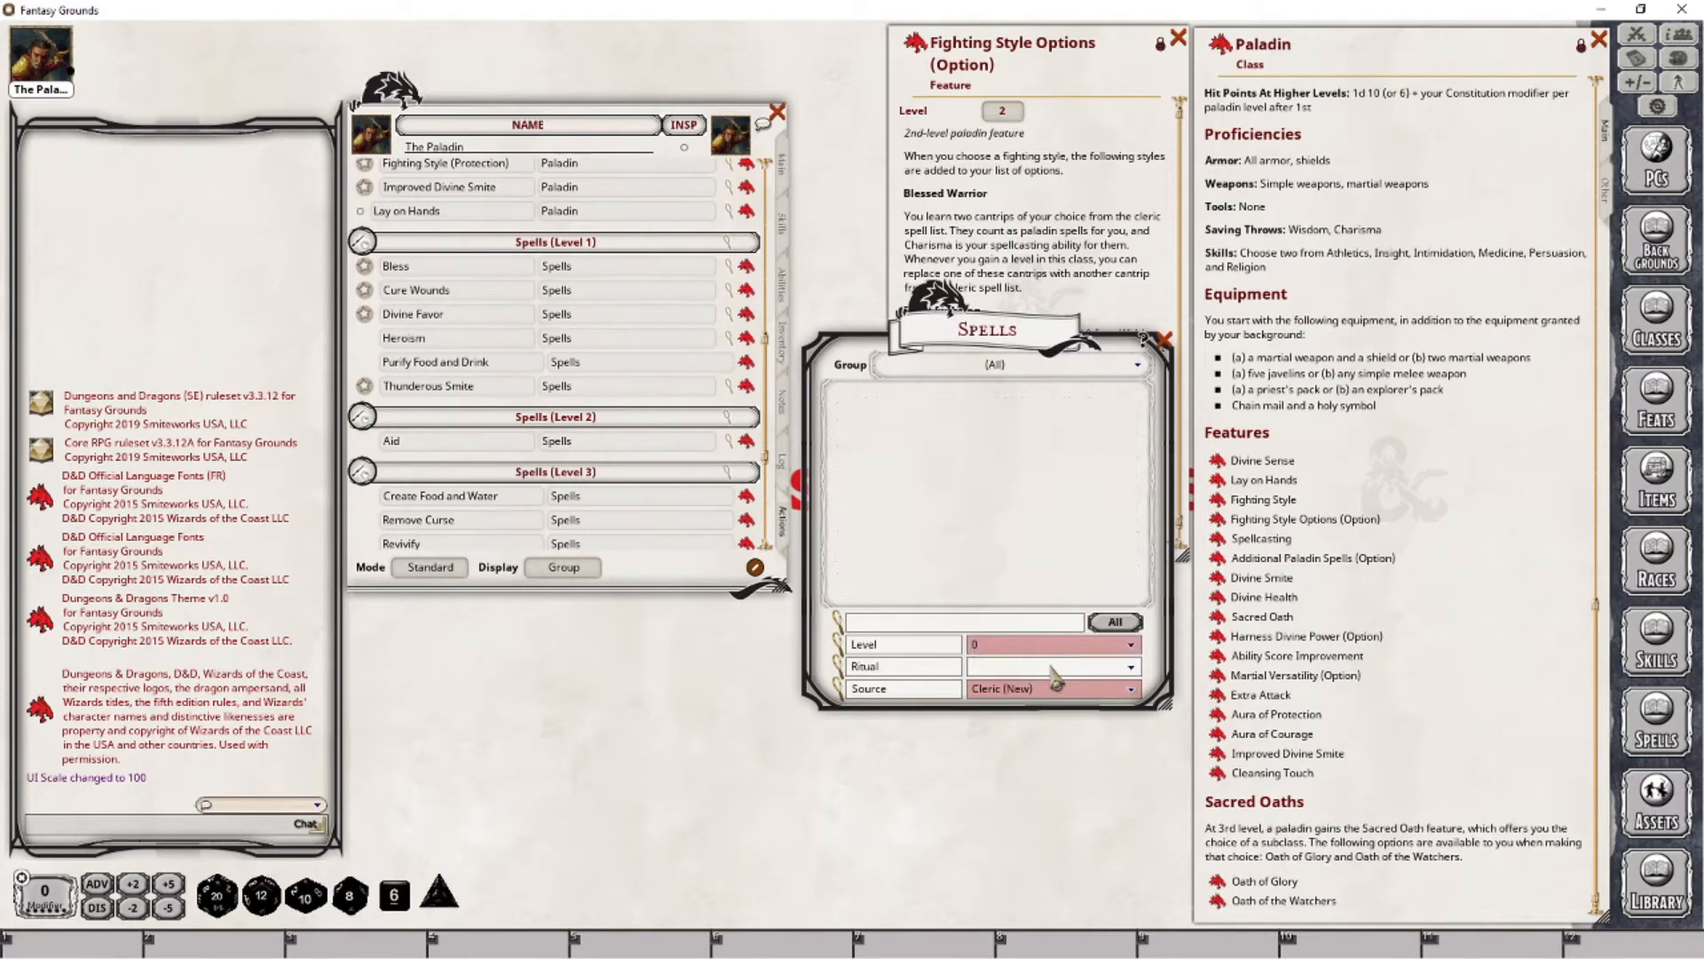
click(1052, 685)
click(1053, 652)
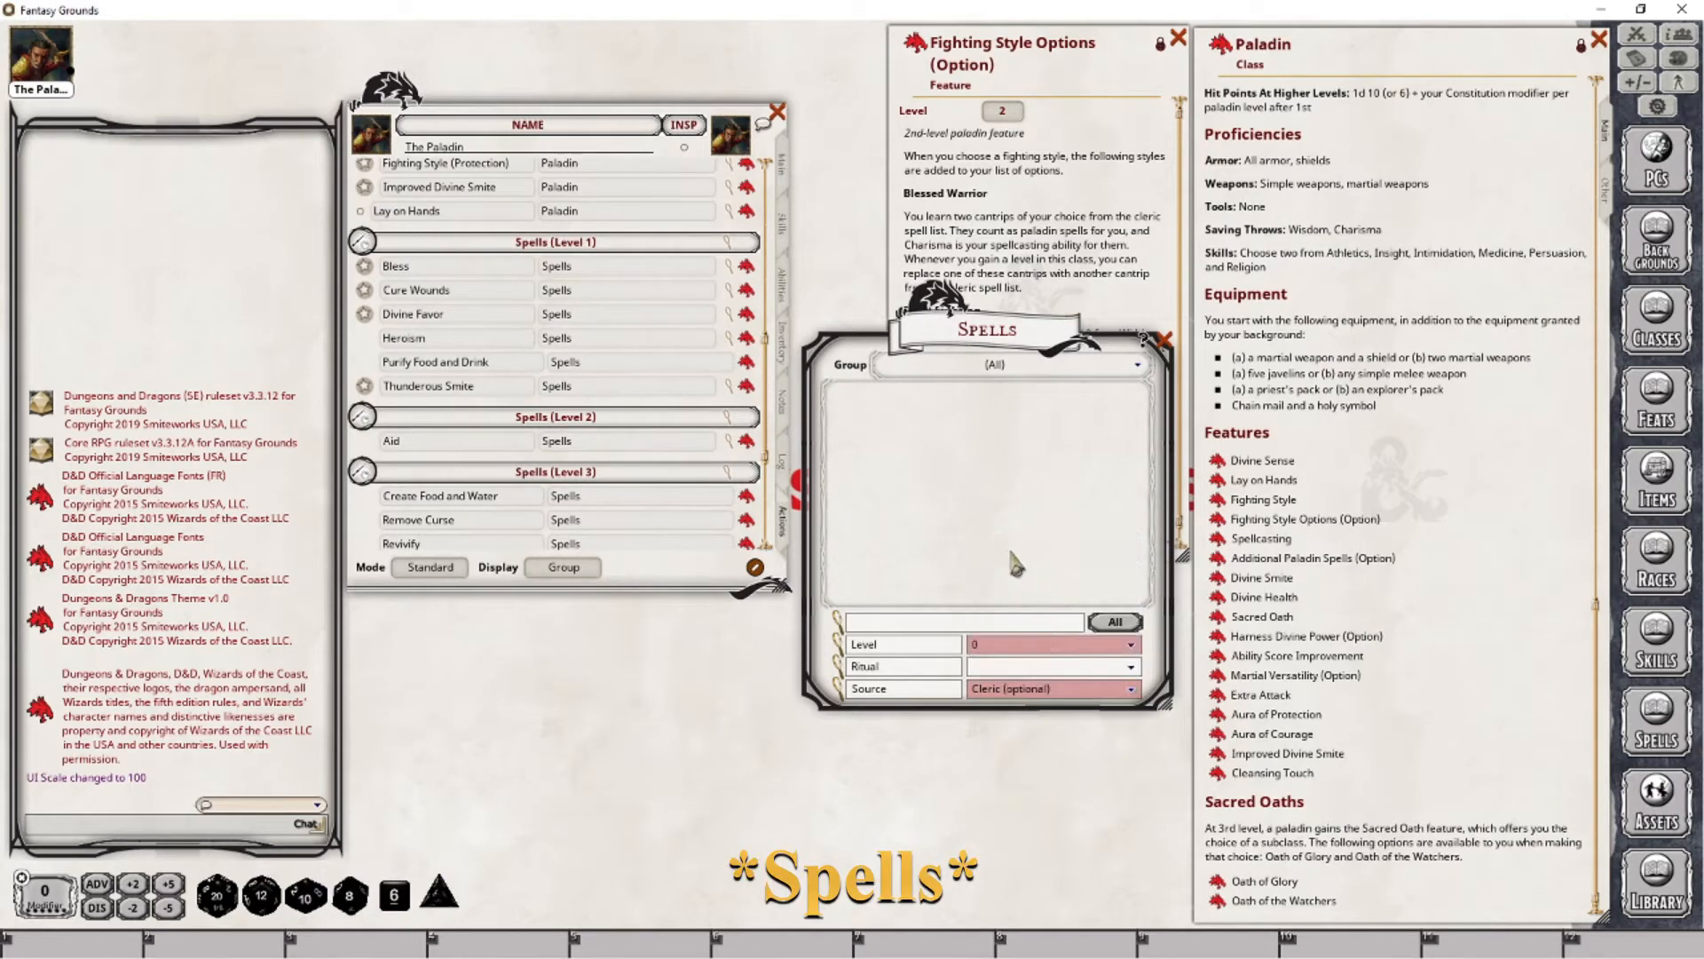
click(1038, 690)
scroll(1057, 639, down, 3)
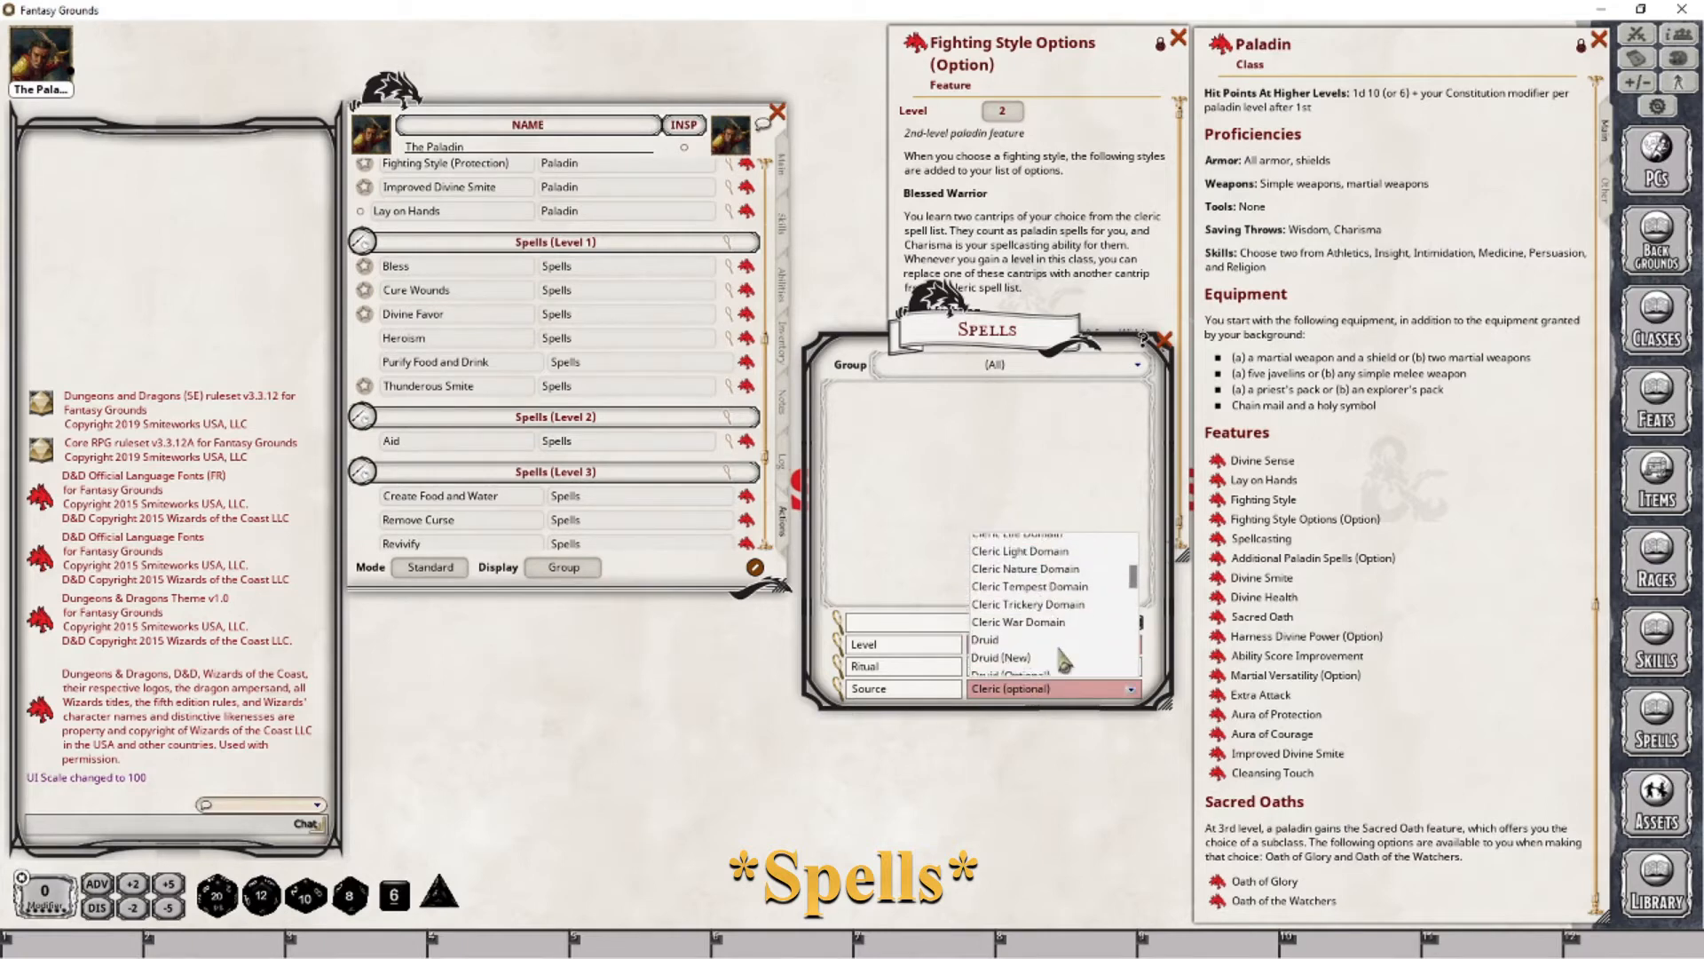
scroll(1061, 657, up, 1)
click(1034, 618)
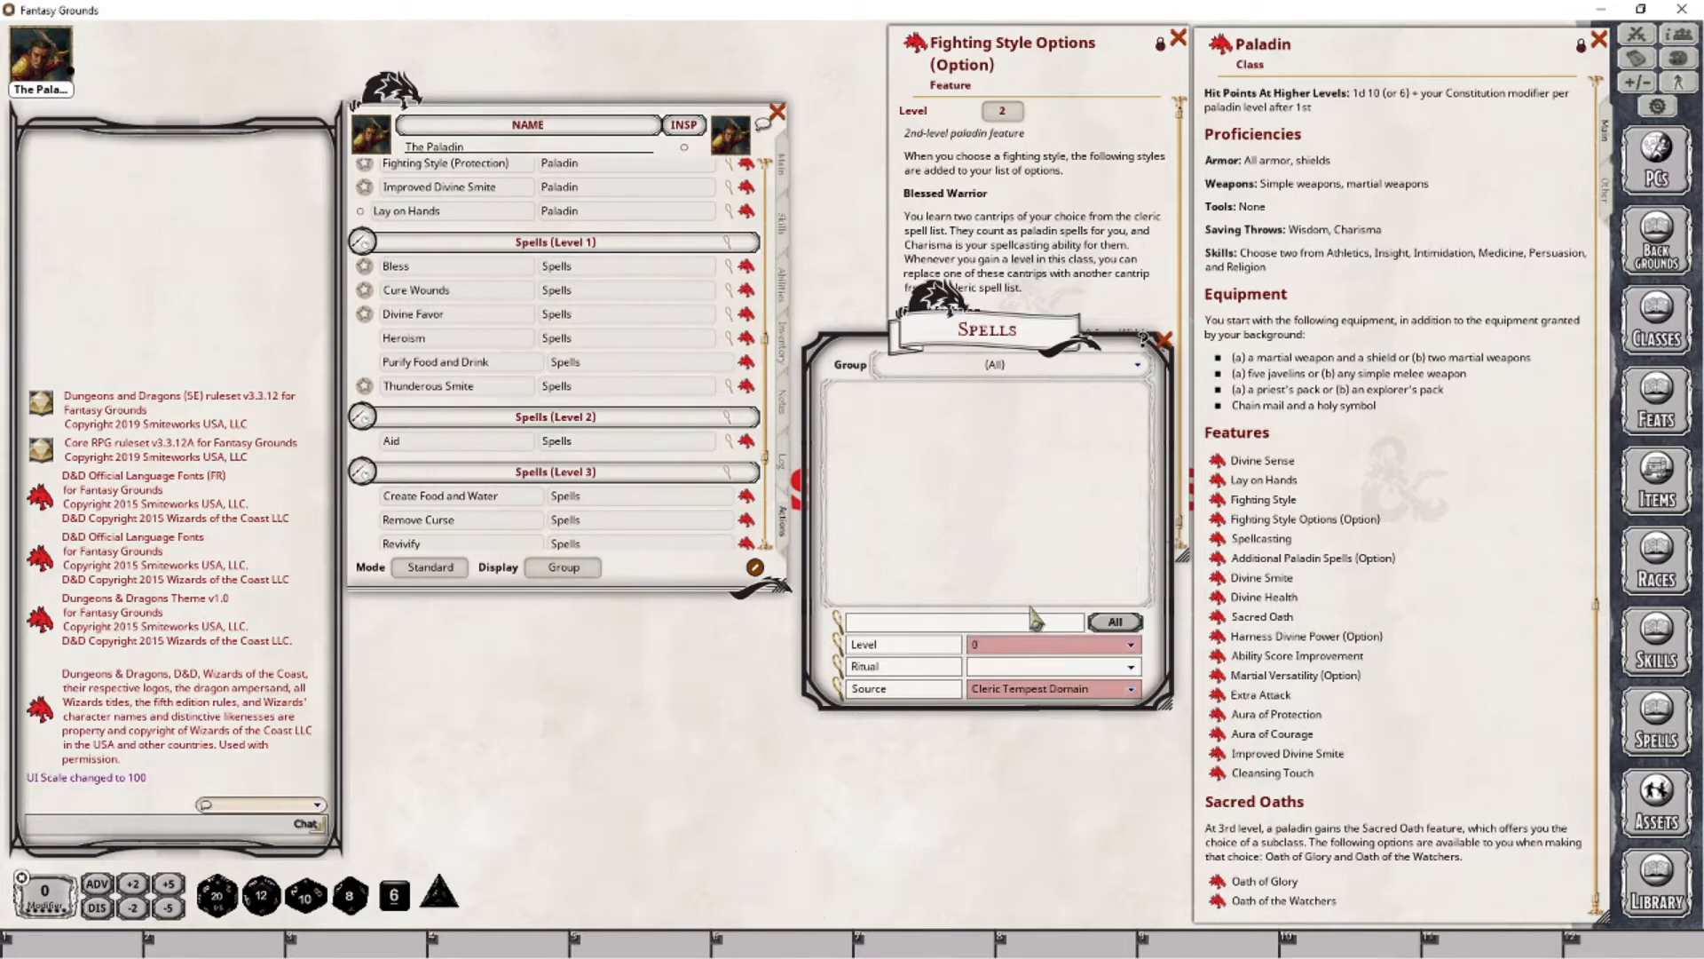
click(1025, 689)
click(1032, 579)
click(1039, 688)
scroll(1030, 621, up, 2)
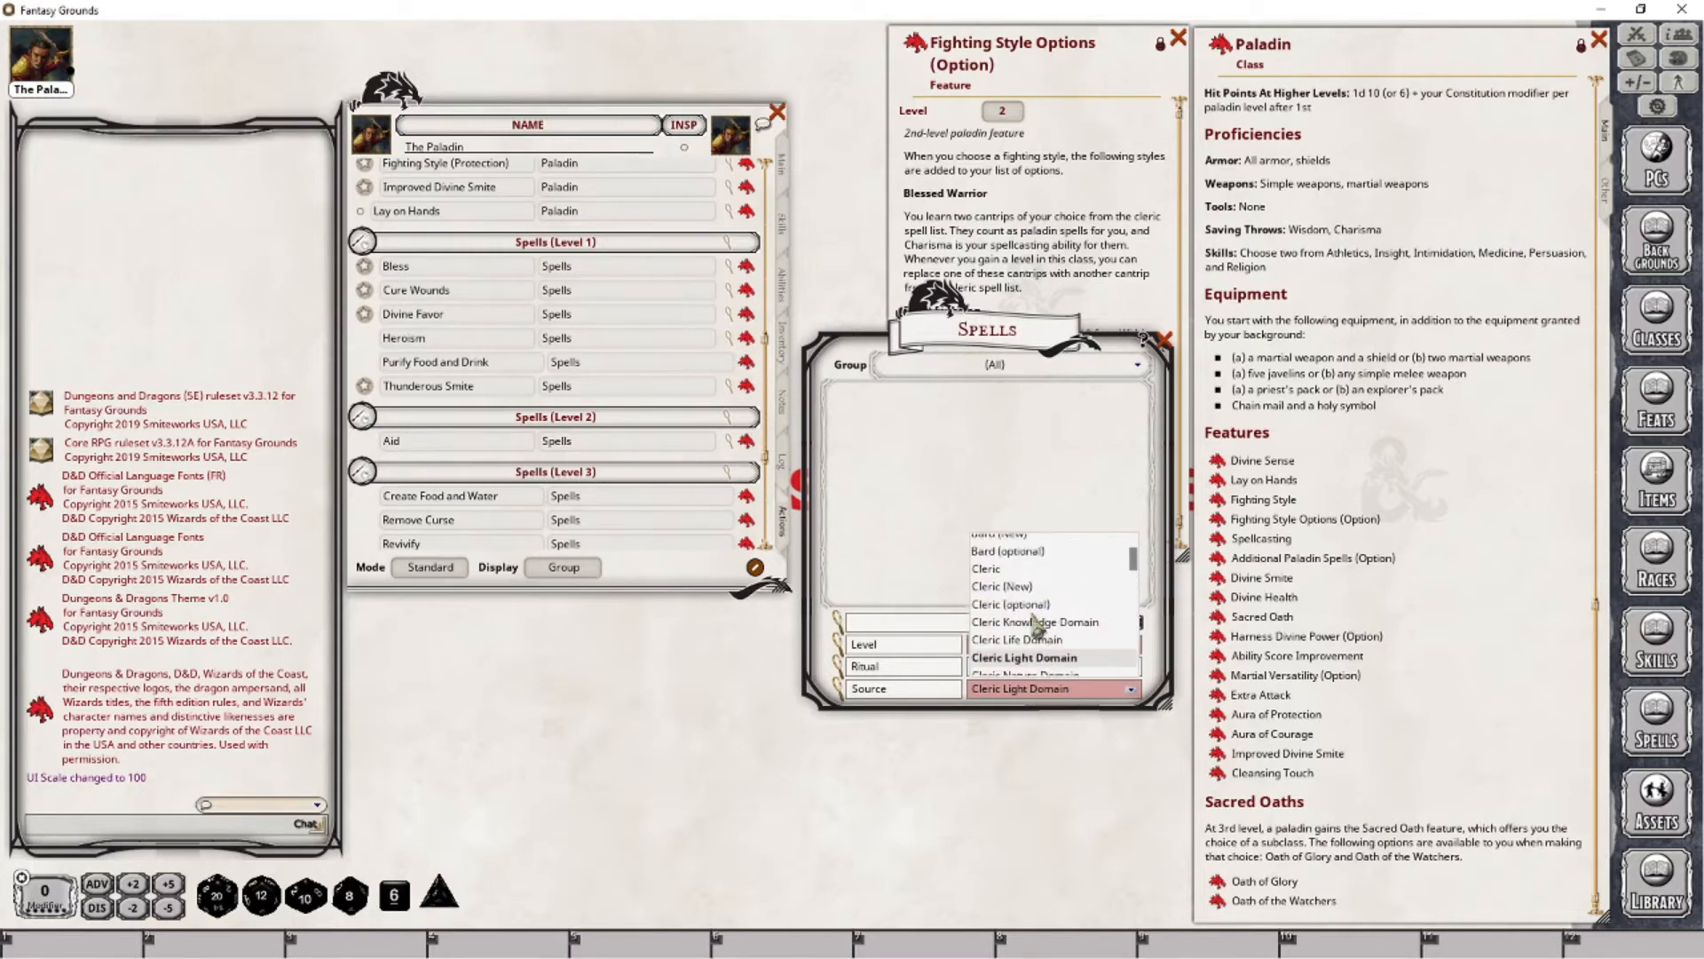
click(992, 569)
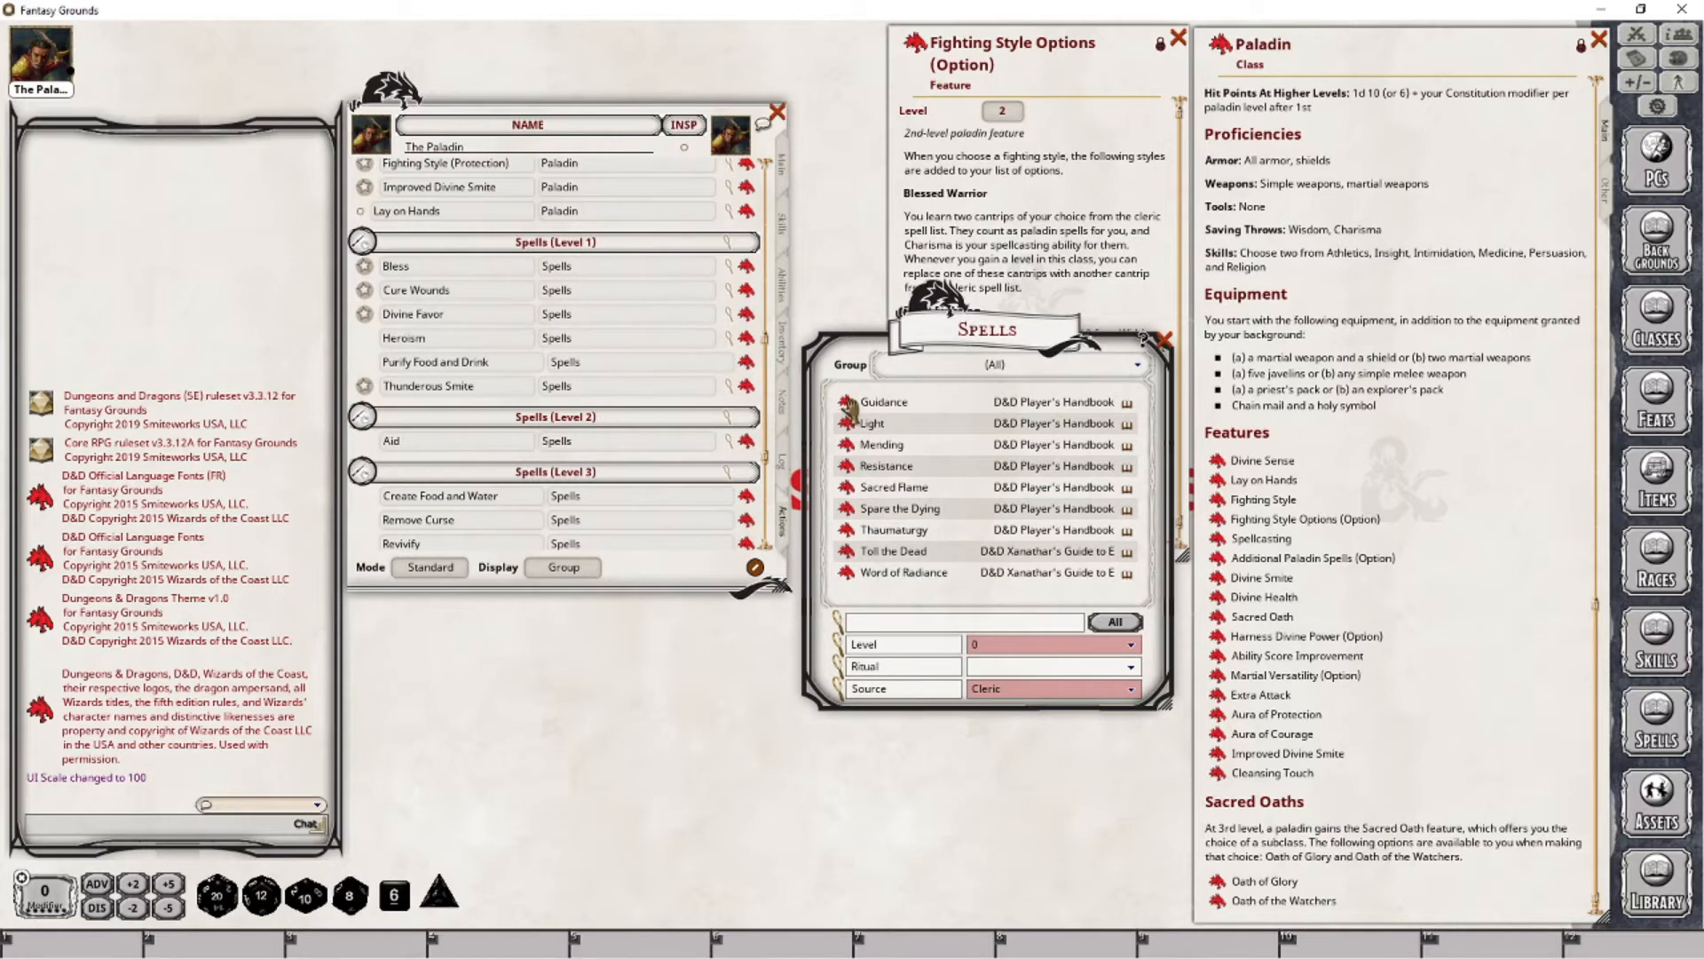
Add the Guidance and Toll the Dead cantrips to the paladin's actions and close the spell list
drag(848, 403, 634, 339)
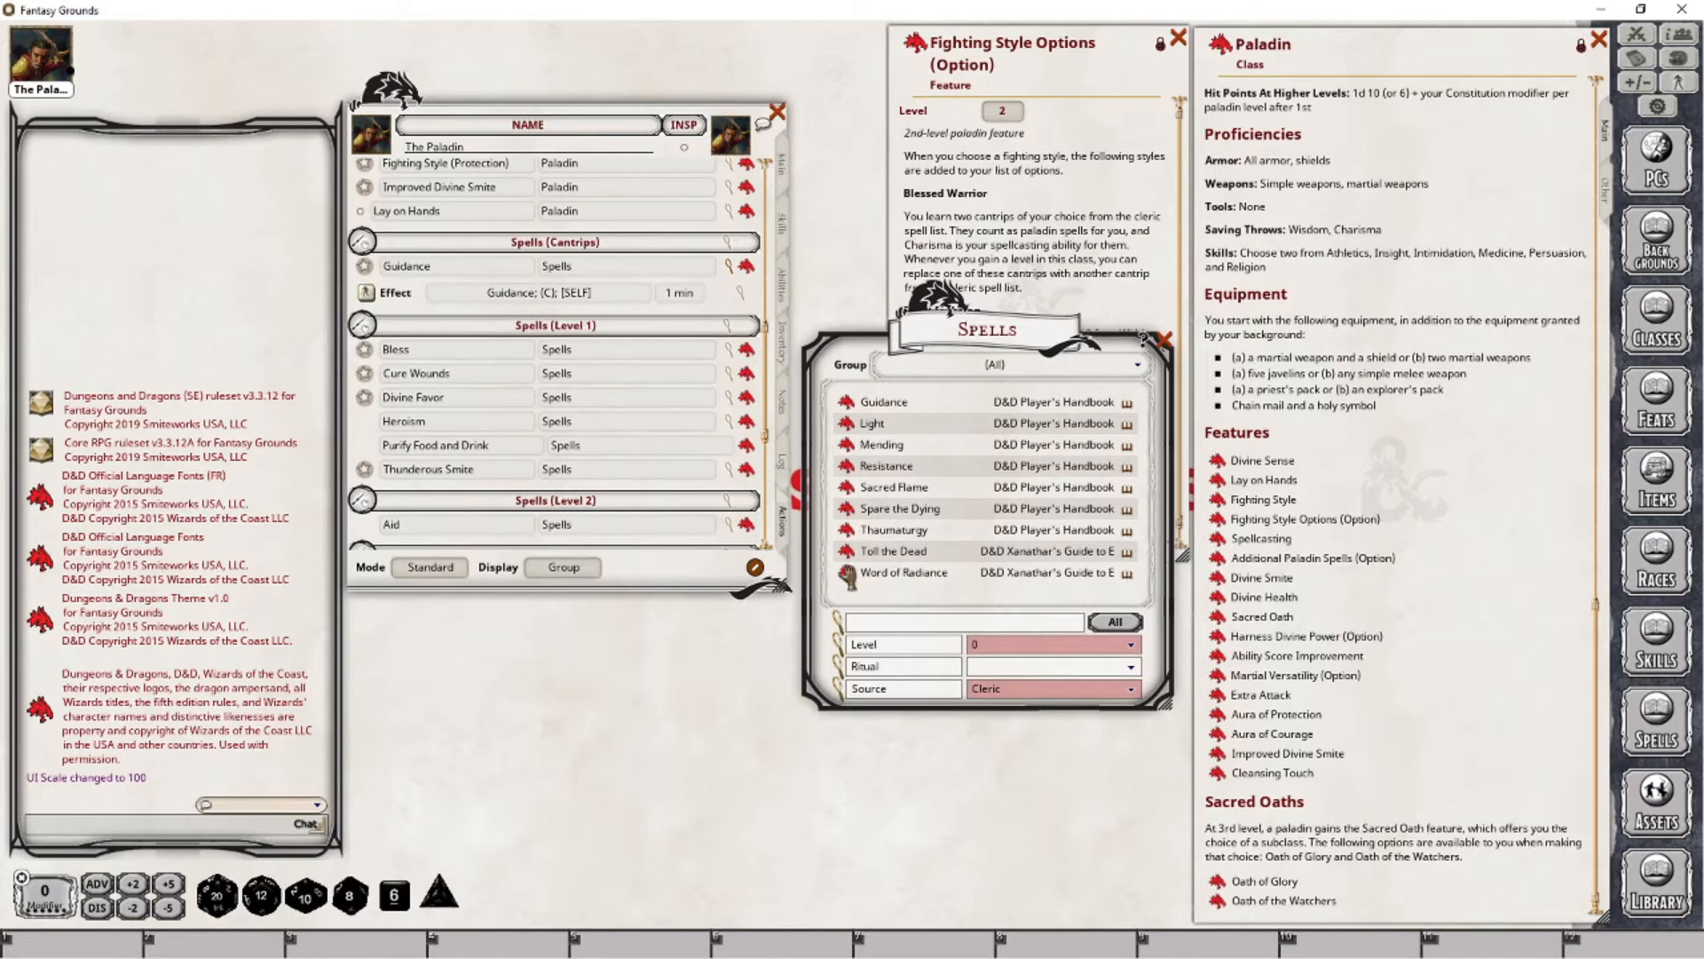
drag(848, 531, 520, 341)
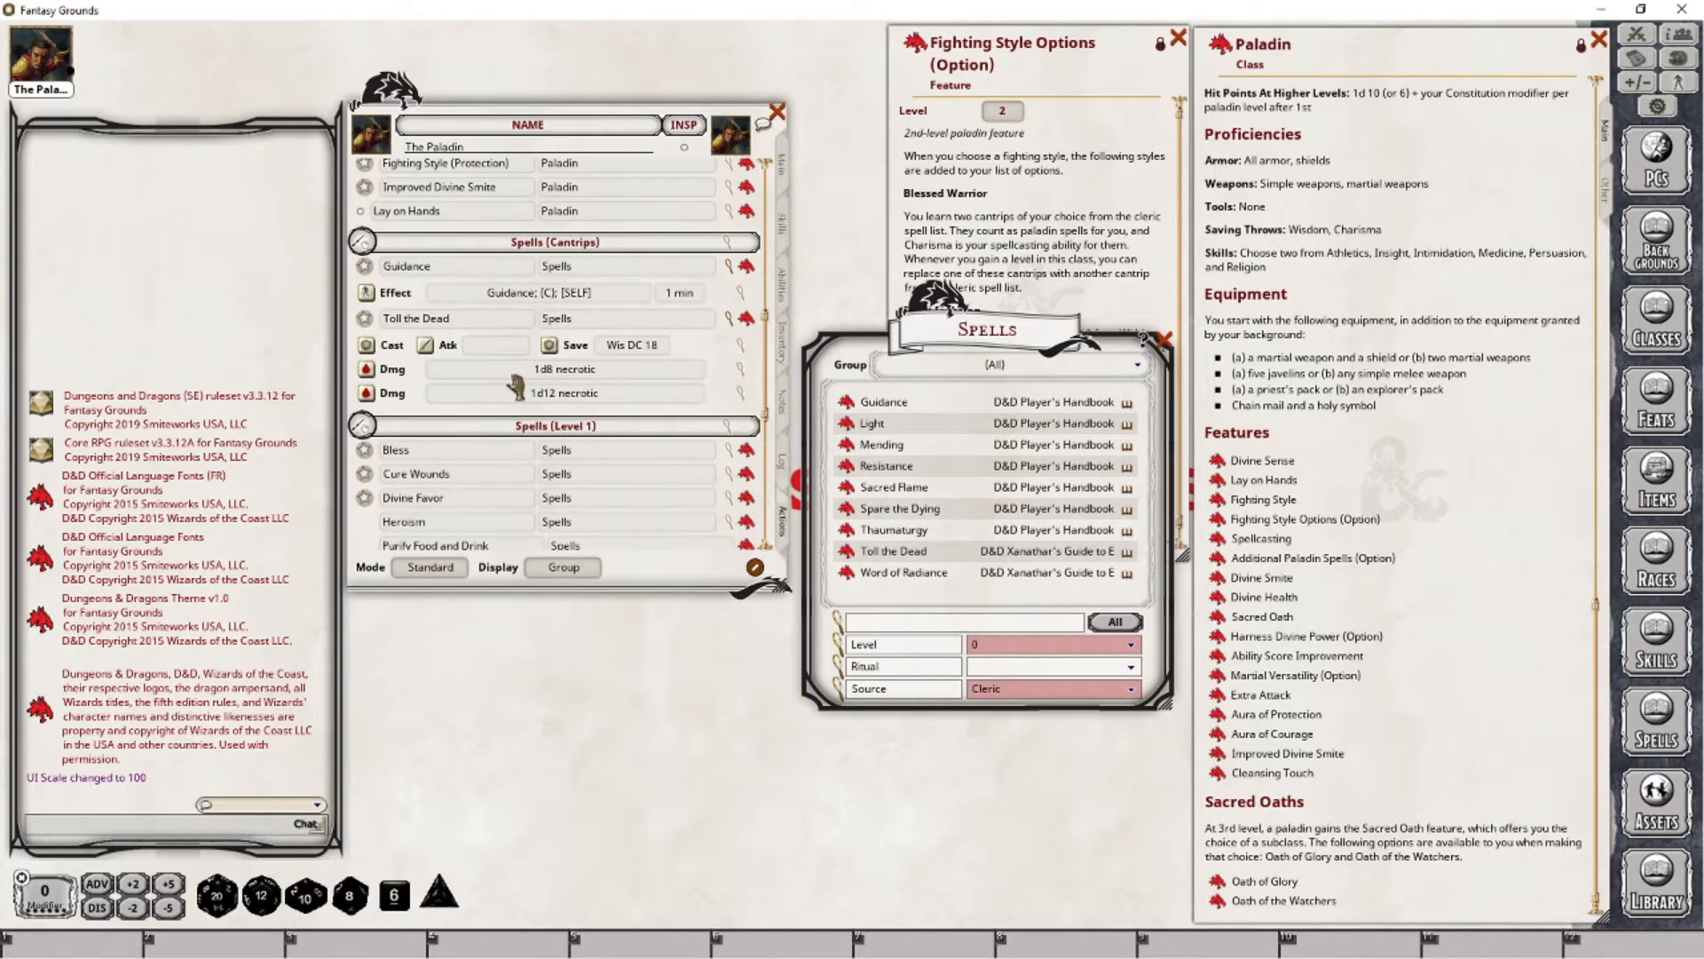
click(1159, 339)
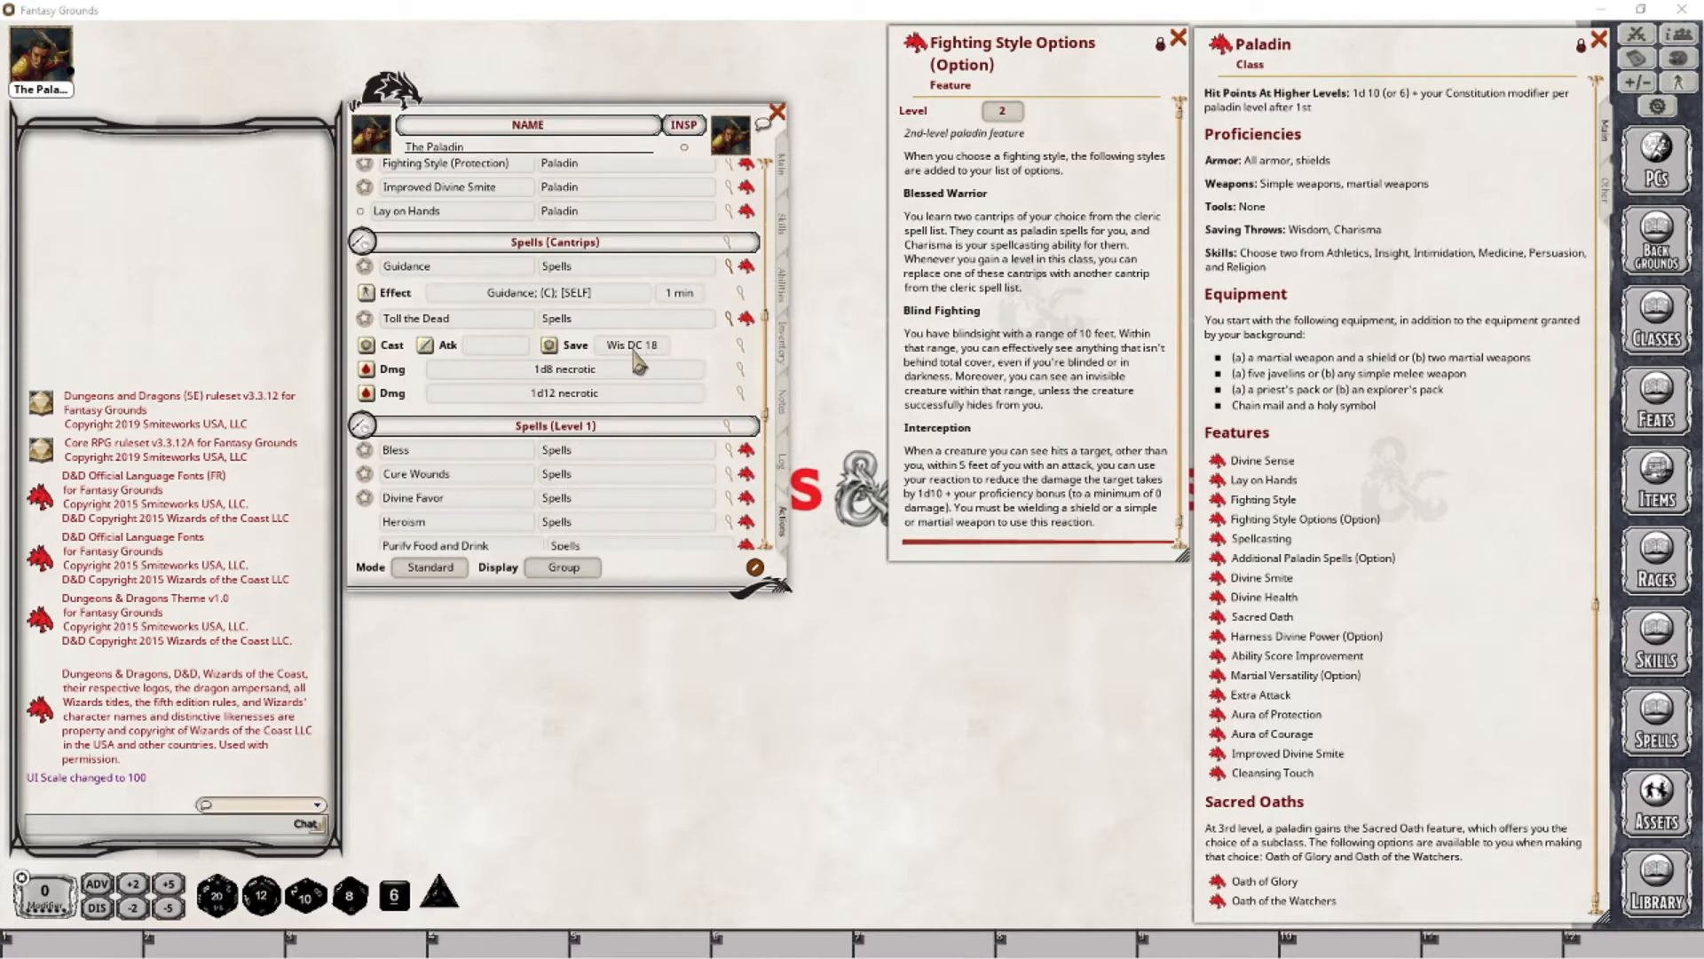
Set the paladin's Charisma to 20 and check the save DC of Toll the Dead
click(781, 164)
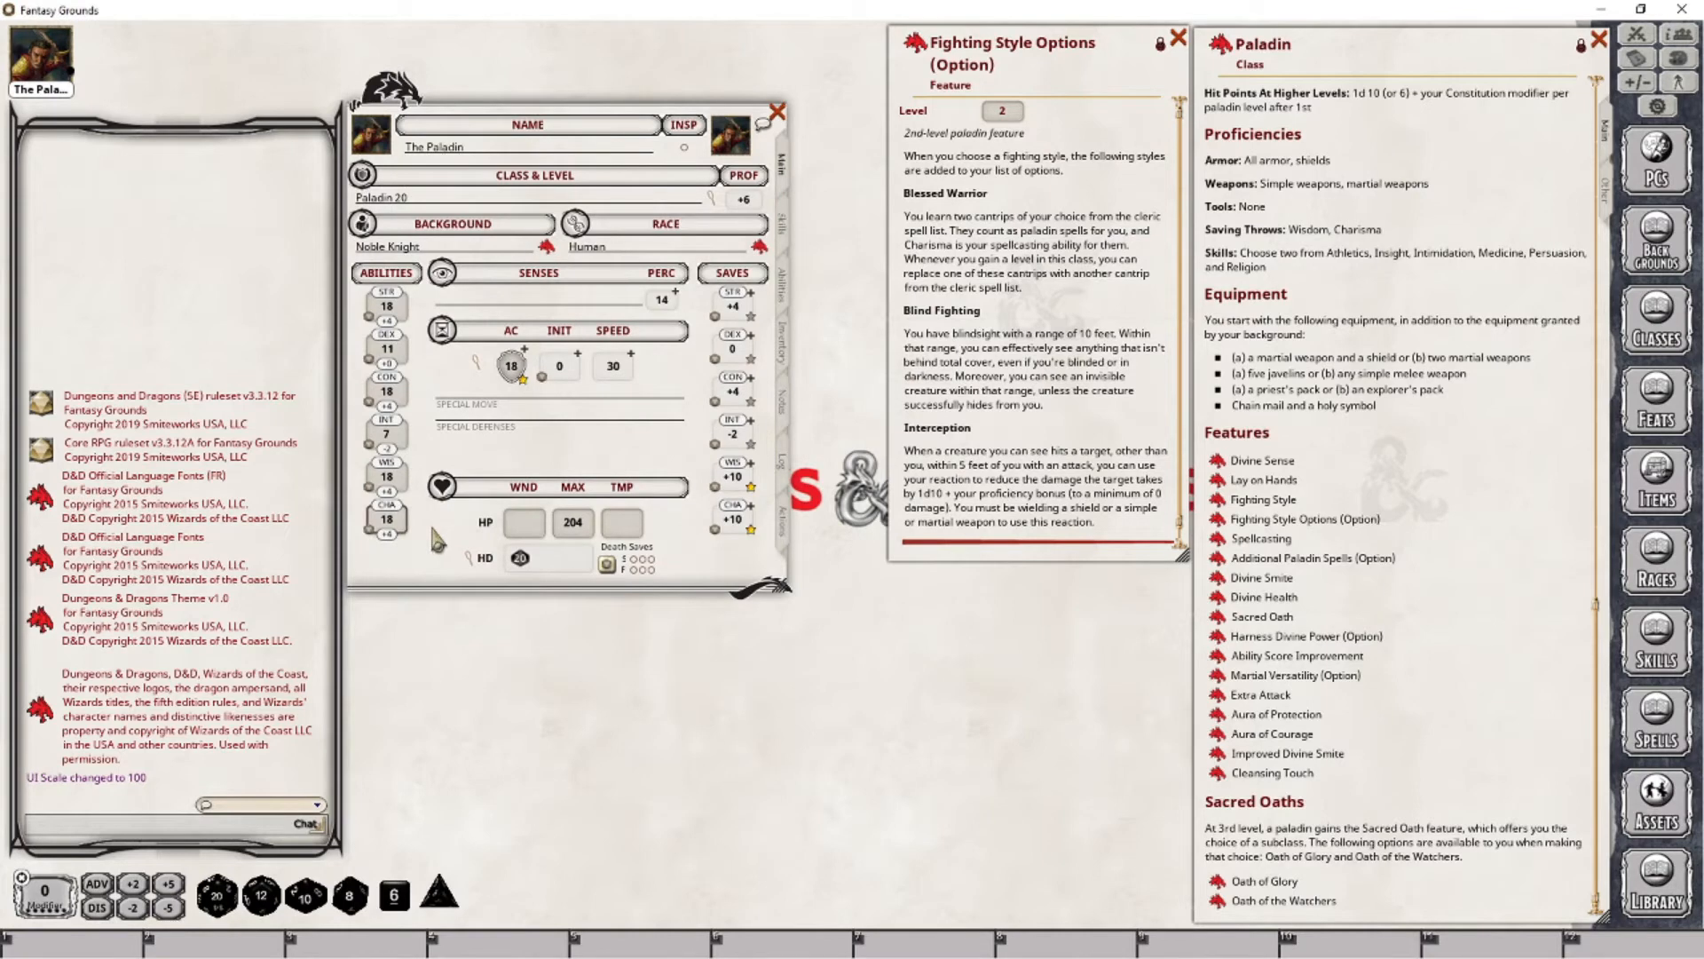
text(20)
click(785, 532)
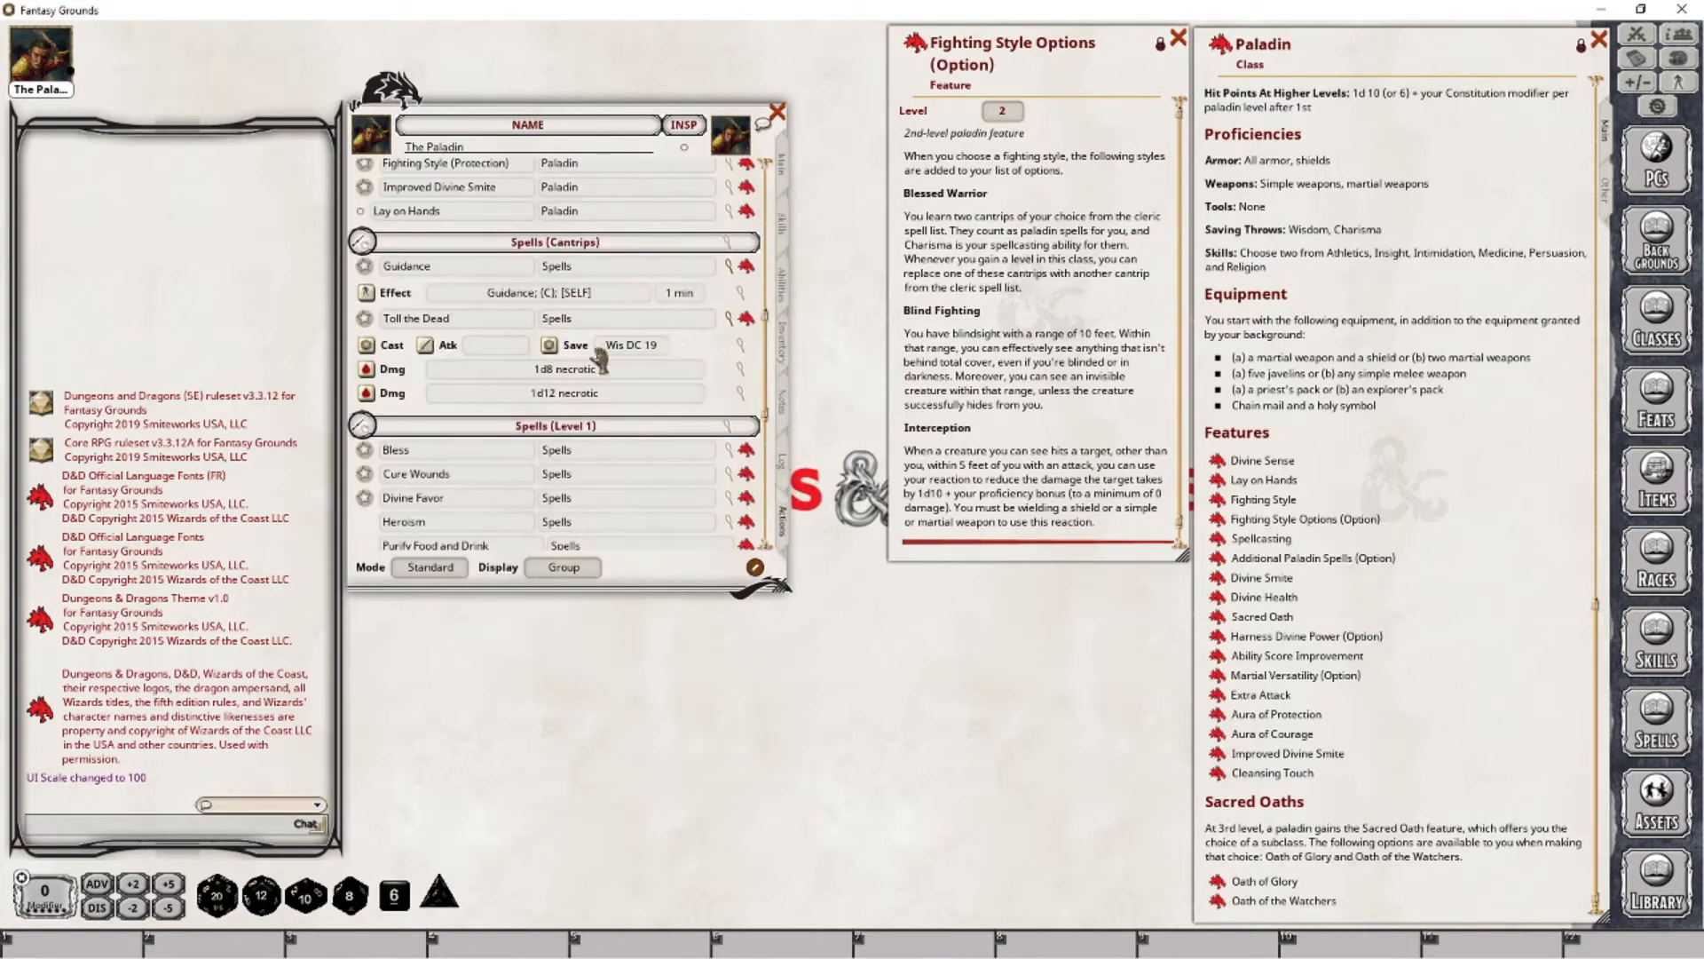
Reset Charisma to 18 and raise Wisdom to 20, rechecking the save DC of Toll the Dead
click(783, 170)
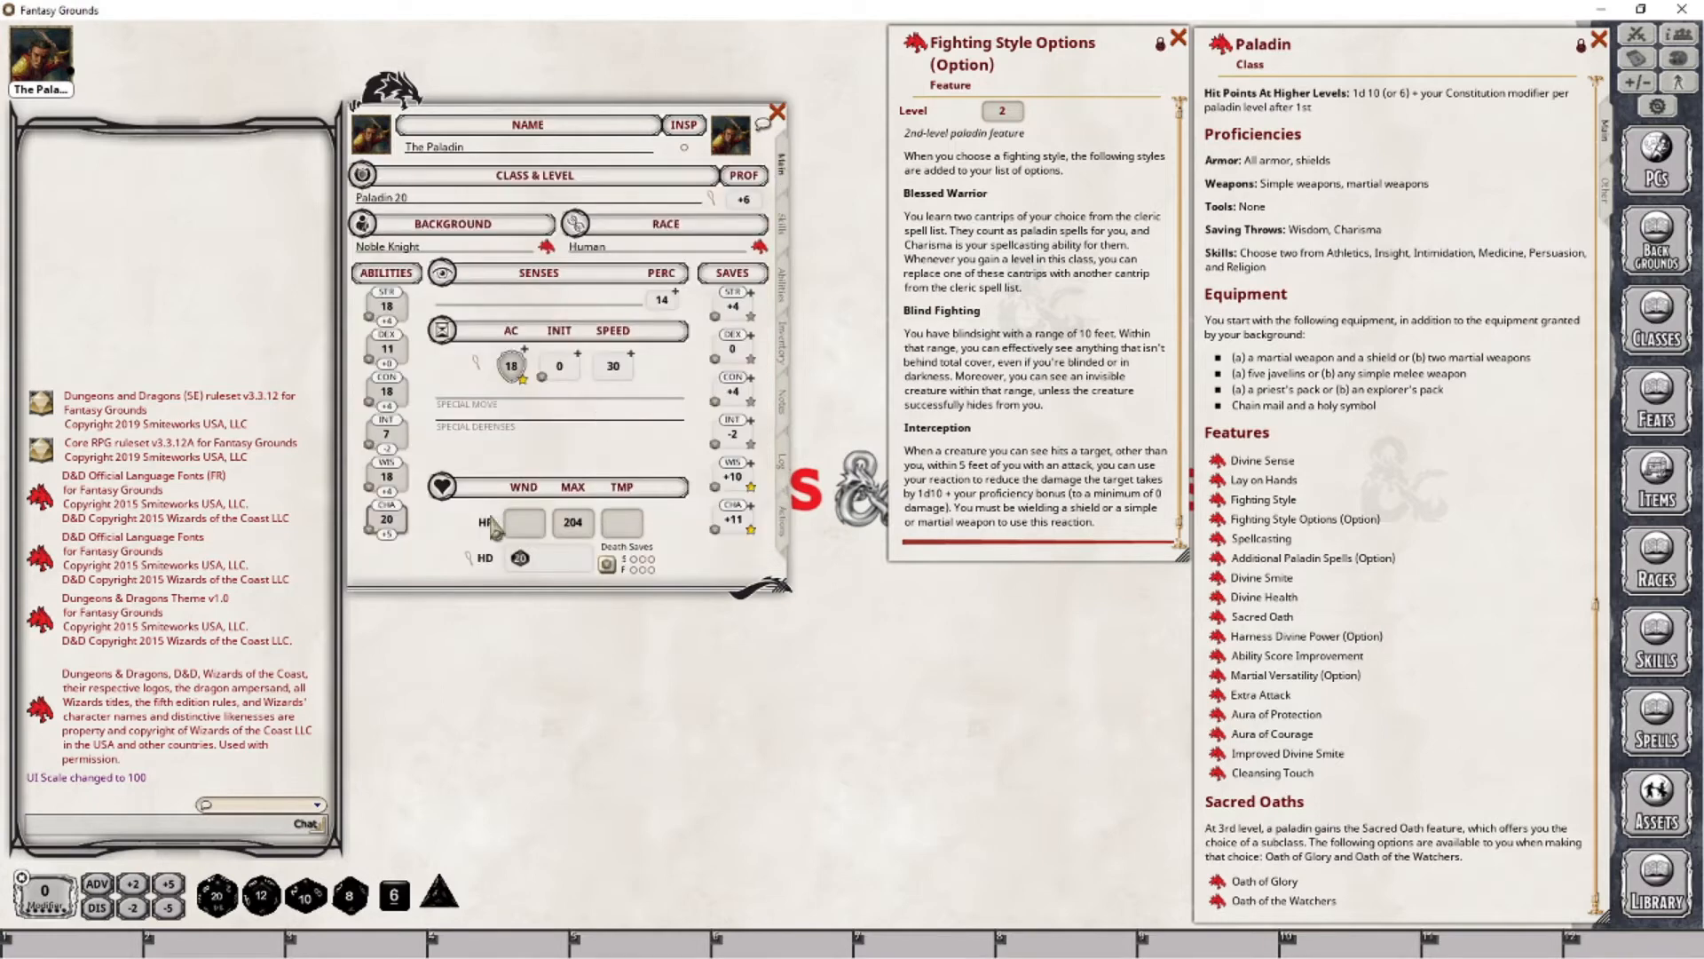
scroll(388, 526, down, 2)
scroll(395, 479, up, 2)
click(790, 527)
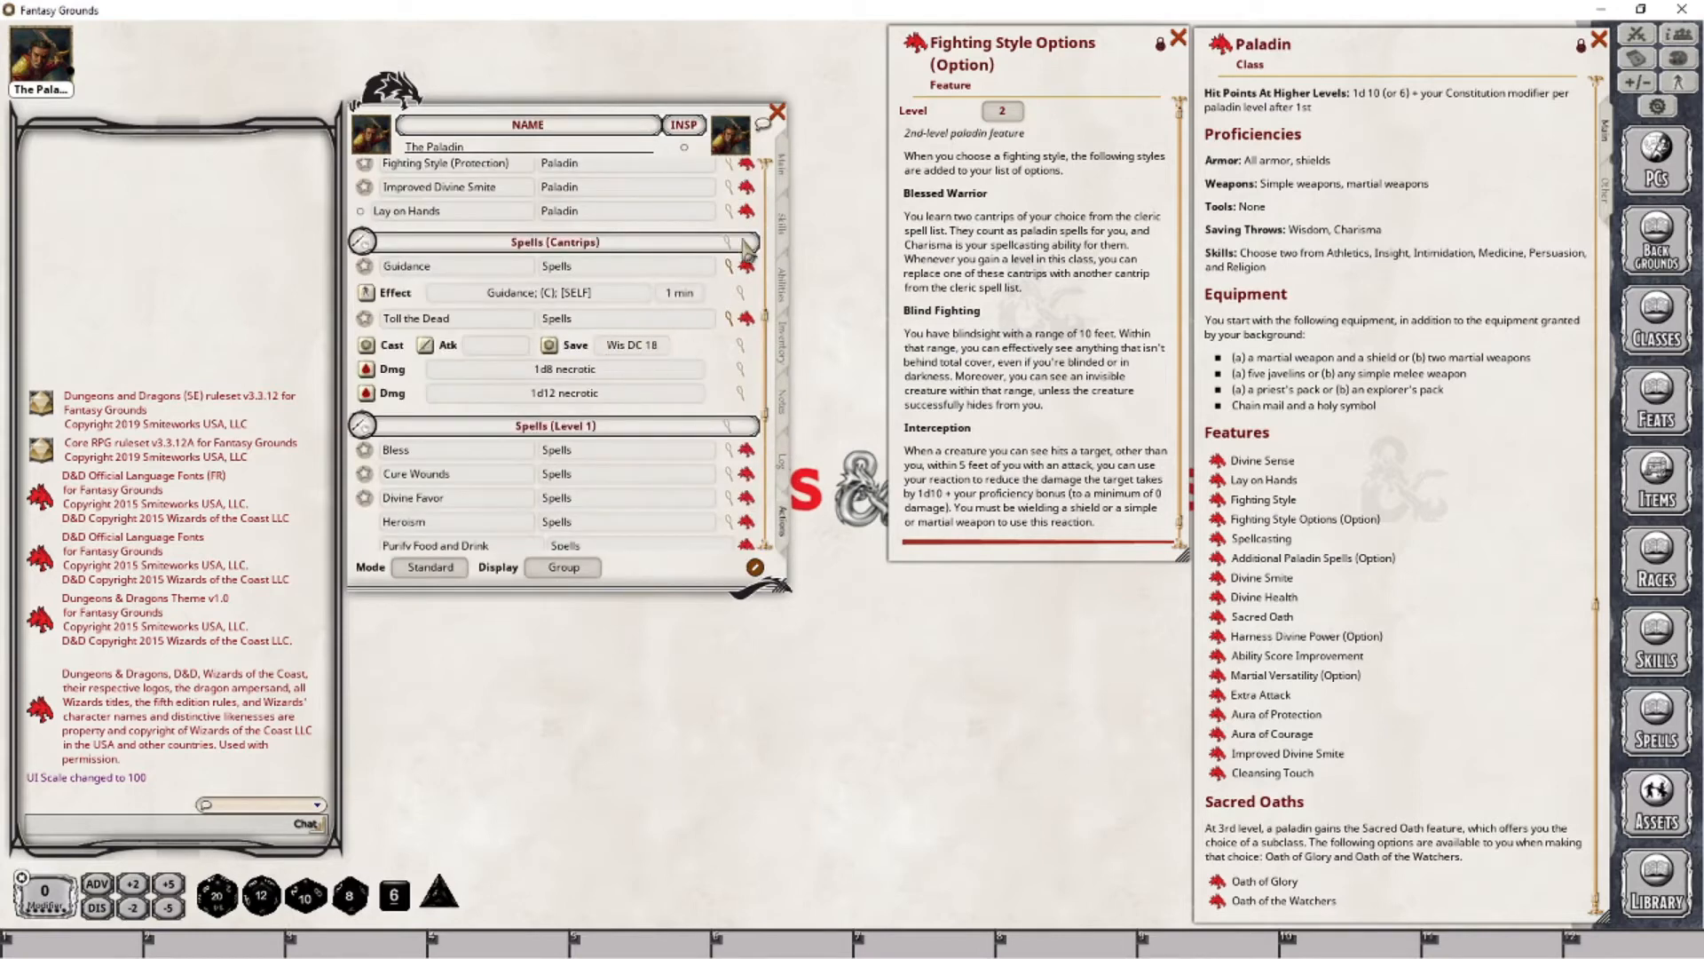
Restore the previous Wisdom score and return to the character's actions
click(786, 162)
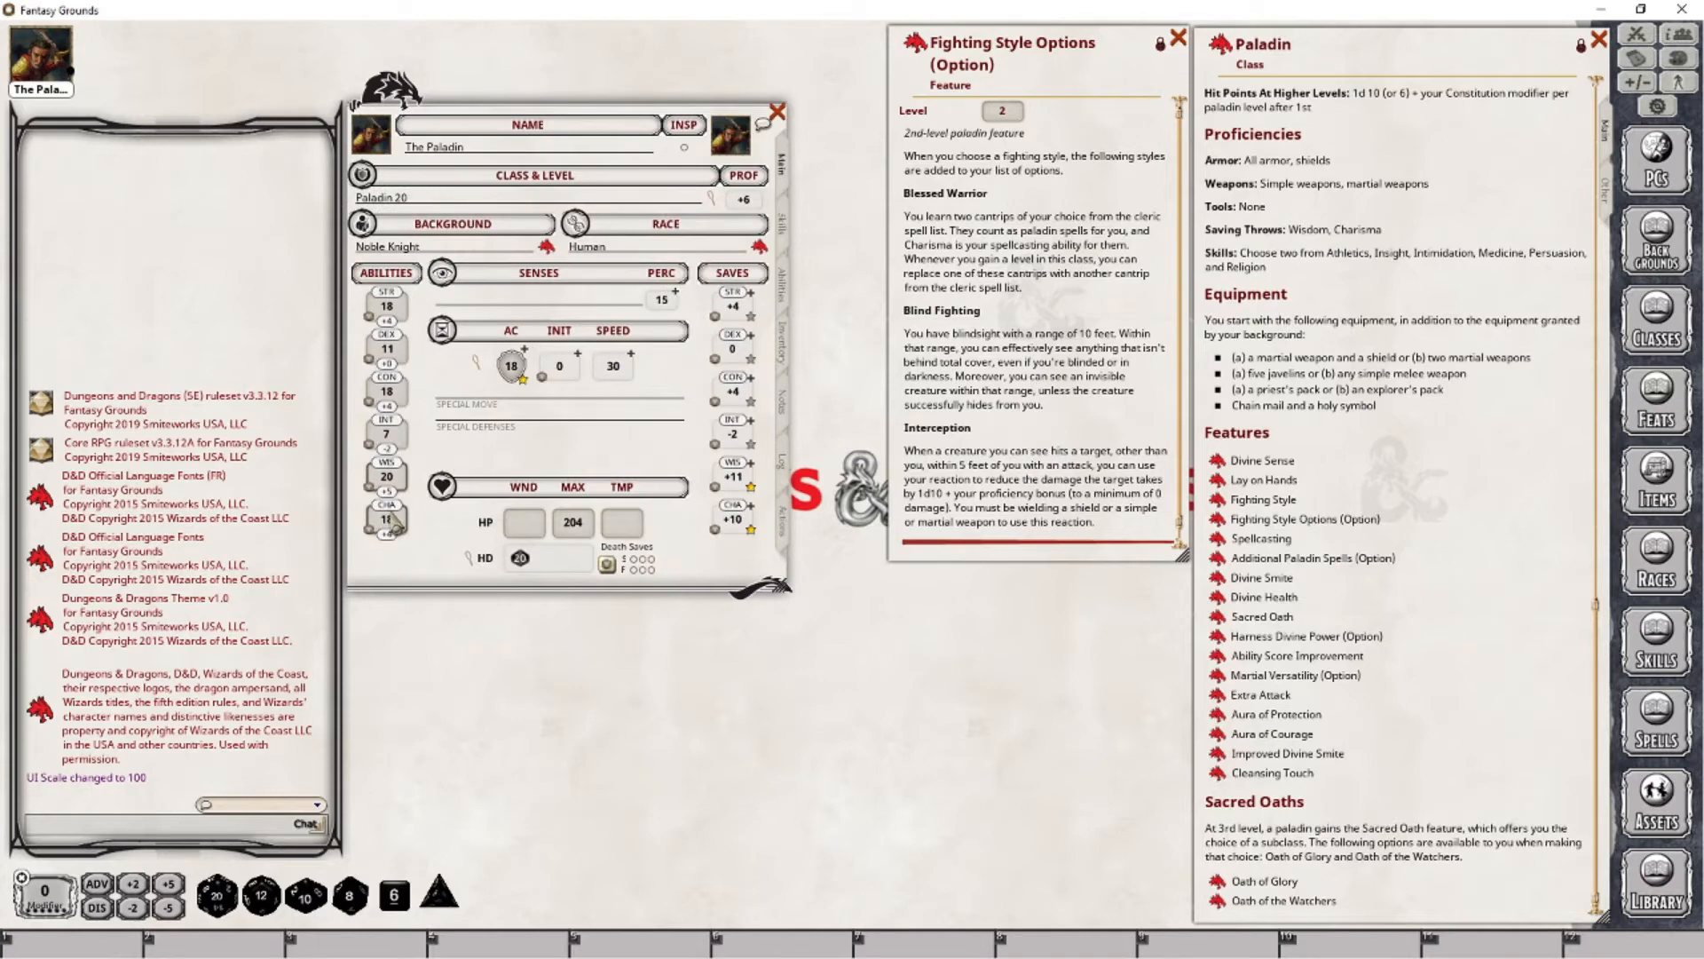
scroll(397, 480, down, 2)
click(785, 531)
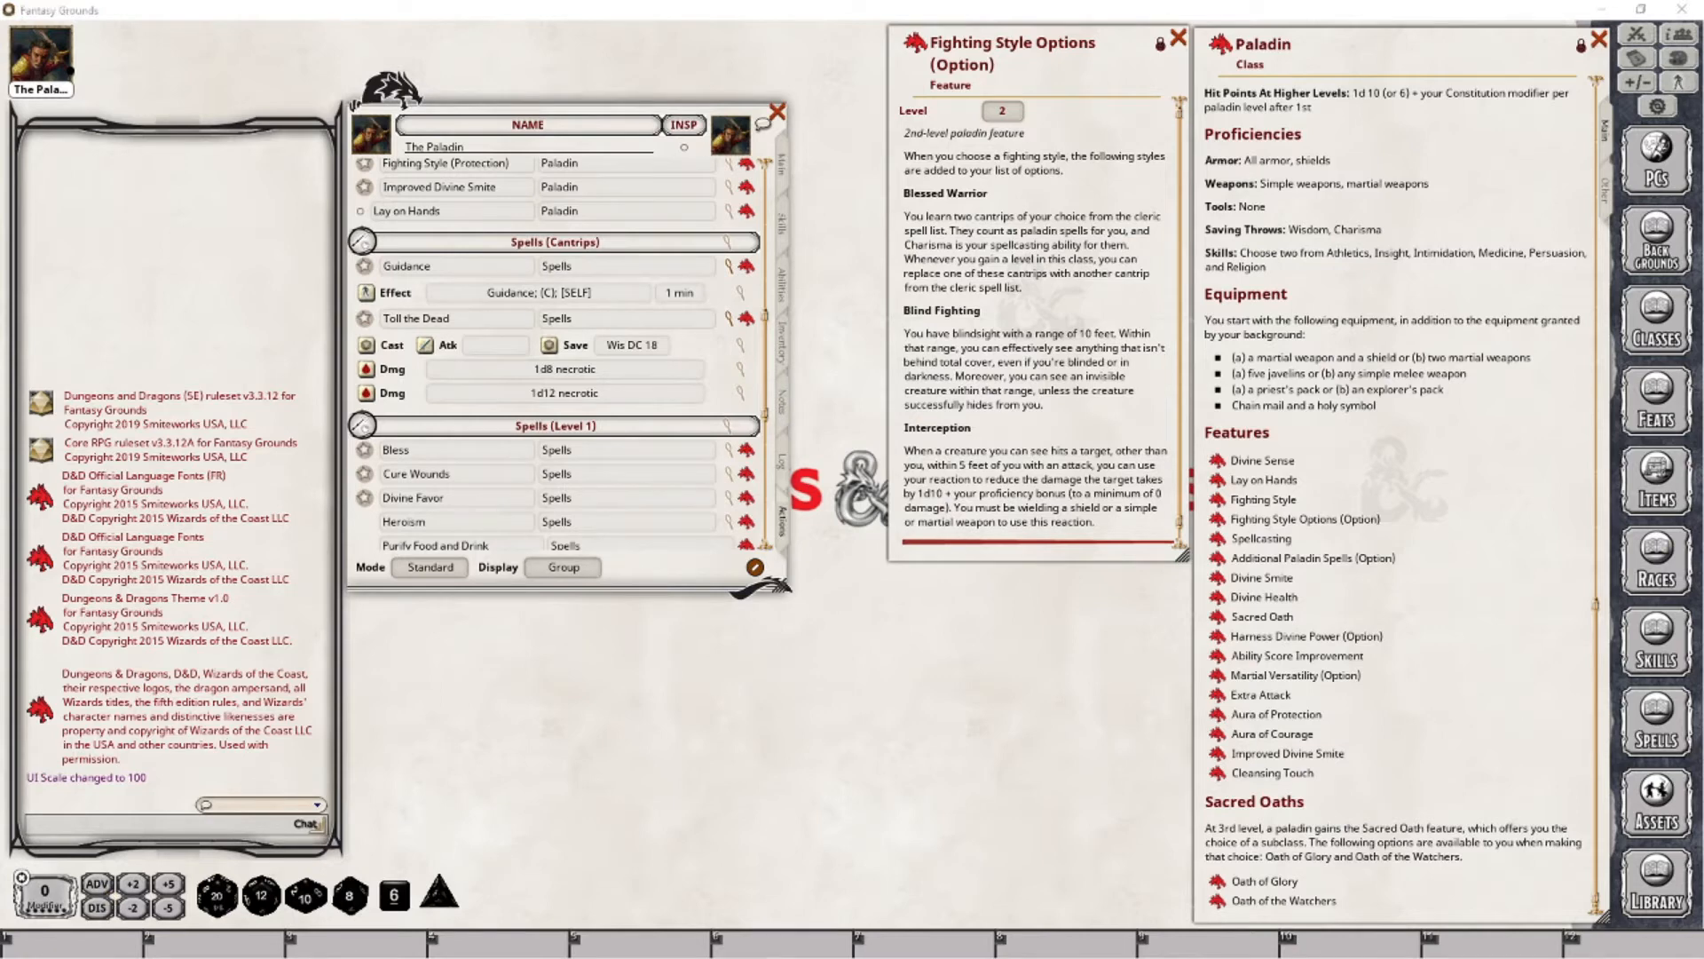
click(542, 745)
click(99, 886)
click(97, 883)
Set the group of the Fighting Style Options (Option) power to Paladin
scroll(657, 435, up, 3)
scroll(657, 435, up, 2)
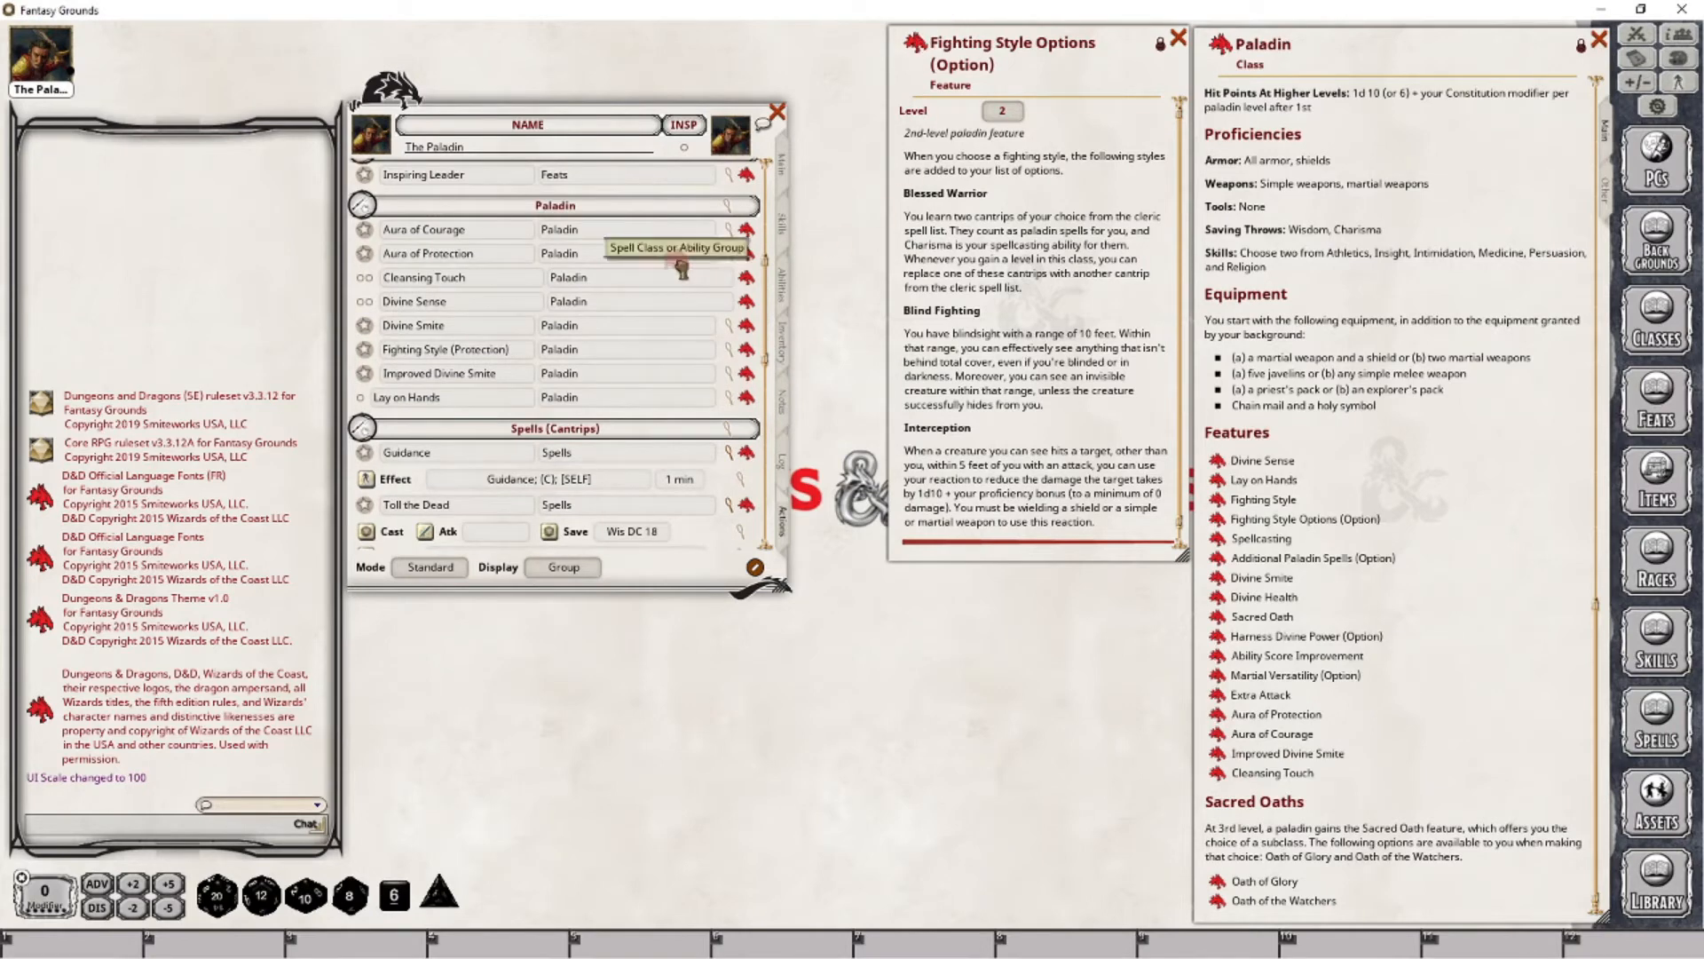
scroll(641, 324, up, 2)
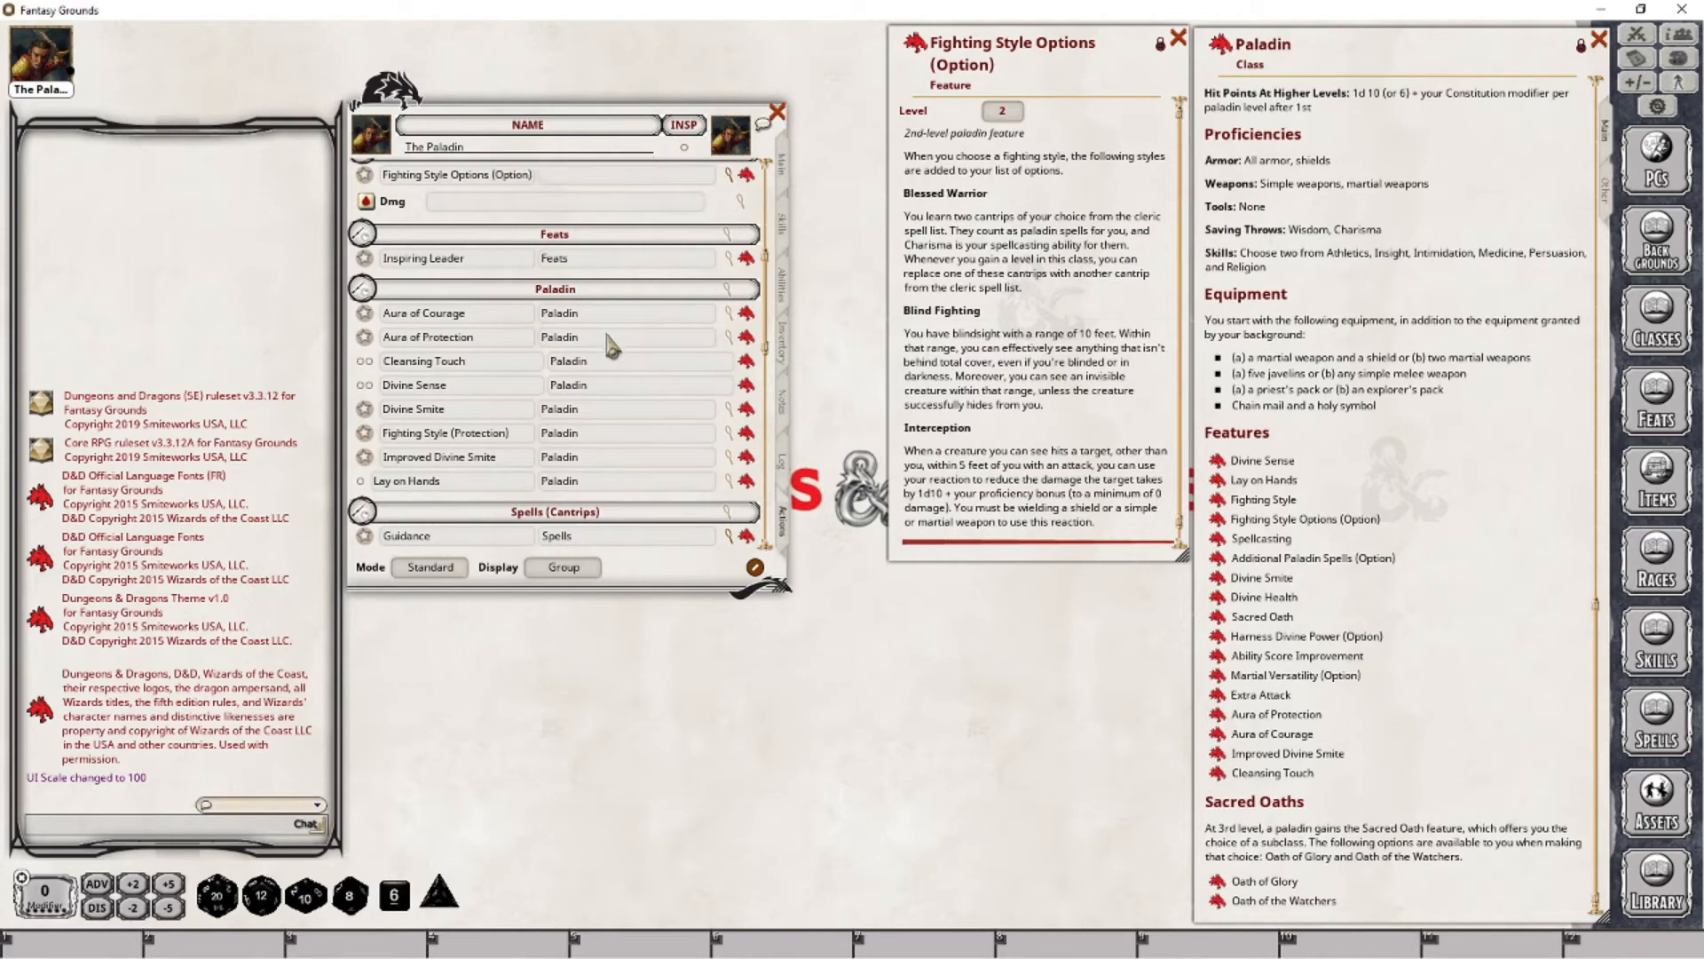
scroll(604, 327, up, 1)
text(Pa)
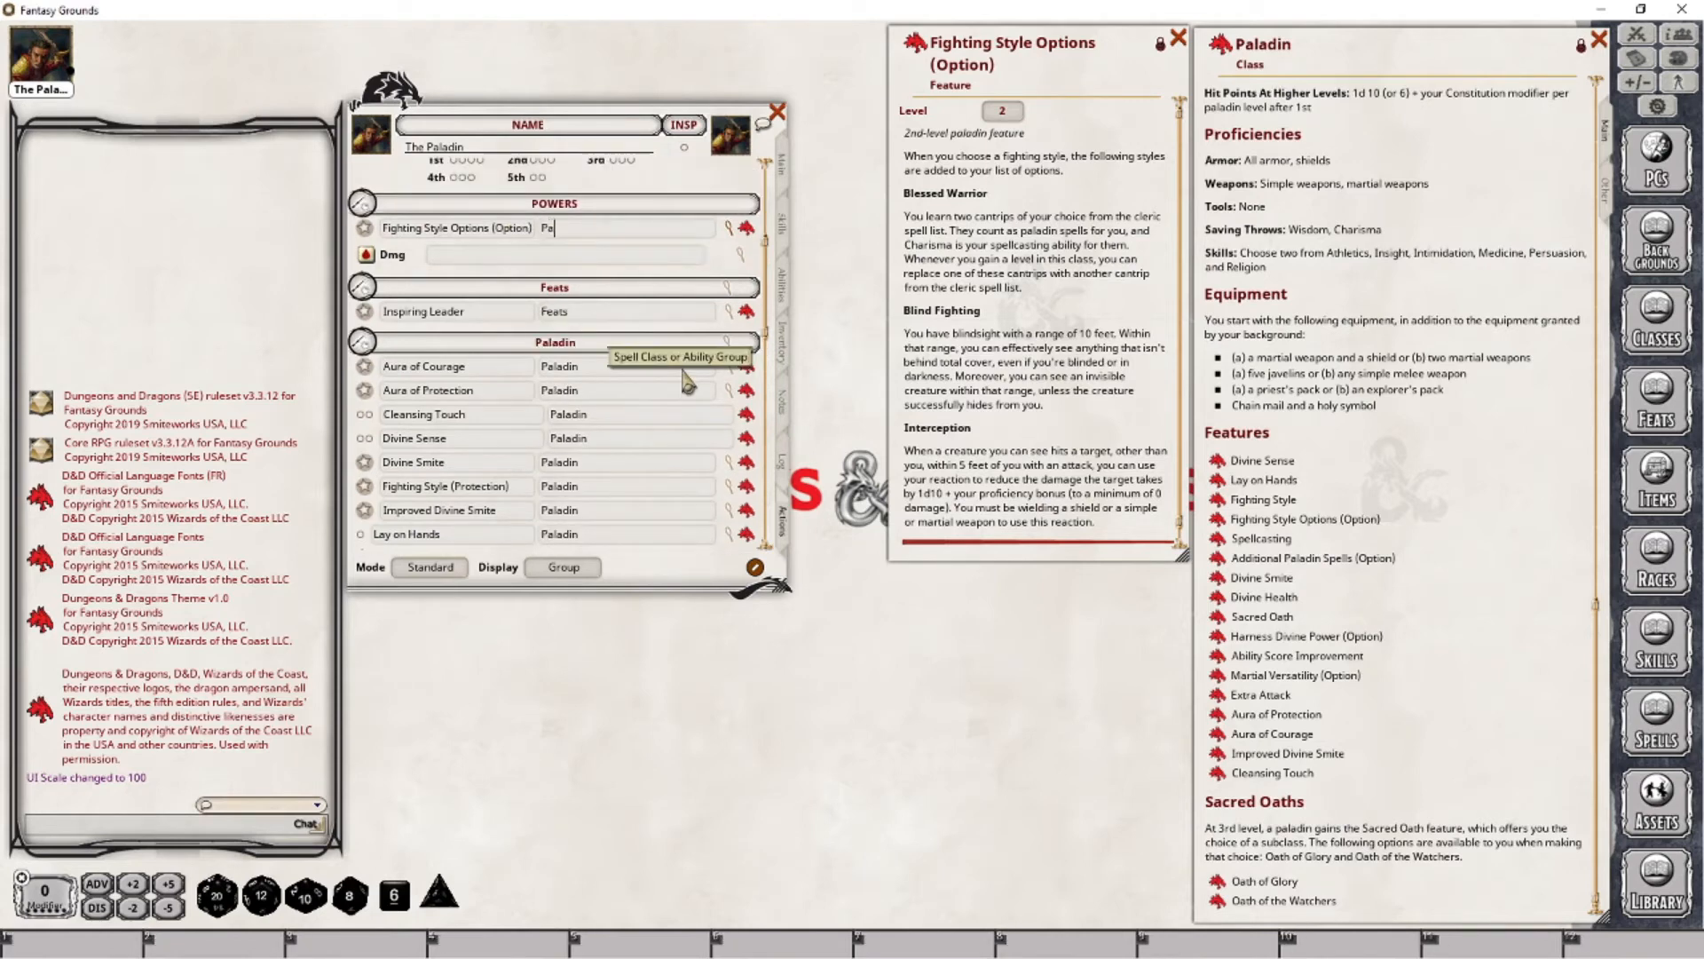
text(ladin)
key(Return)
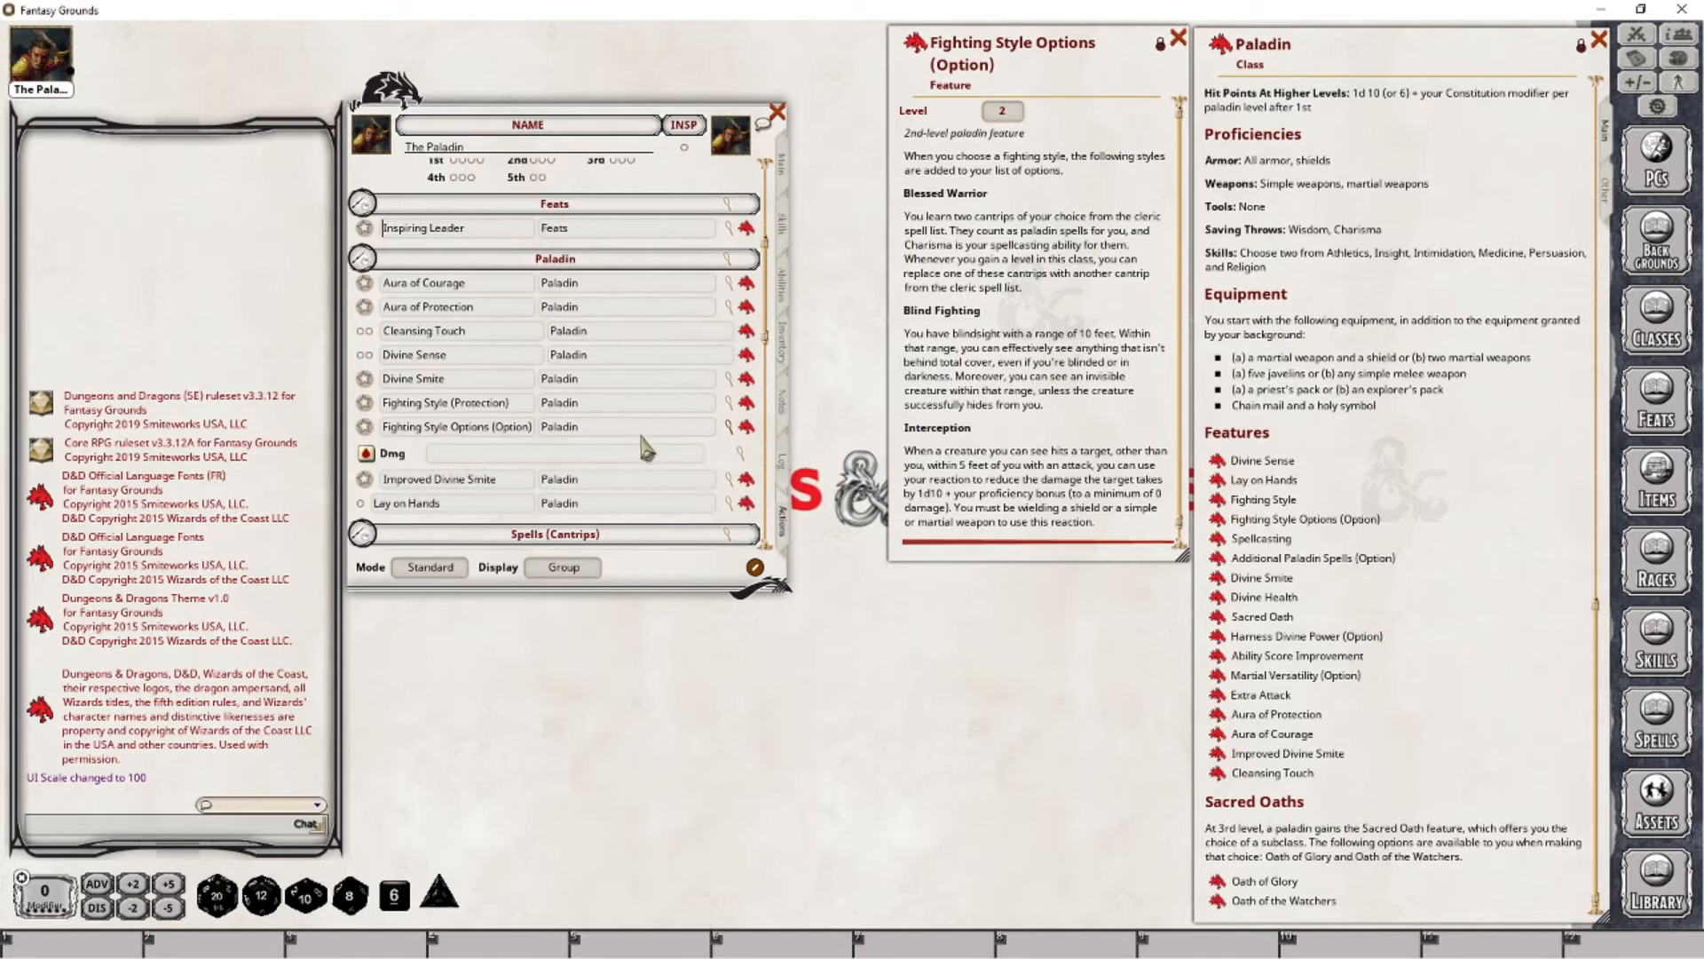
Delete the empty damage action from the Fighting Style Options (Option) power
right_click(628, 461)
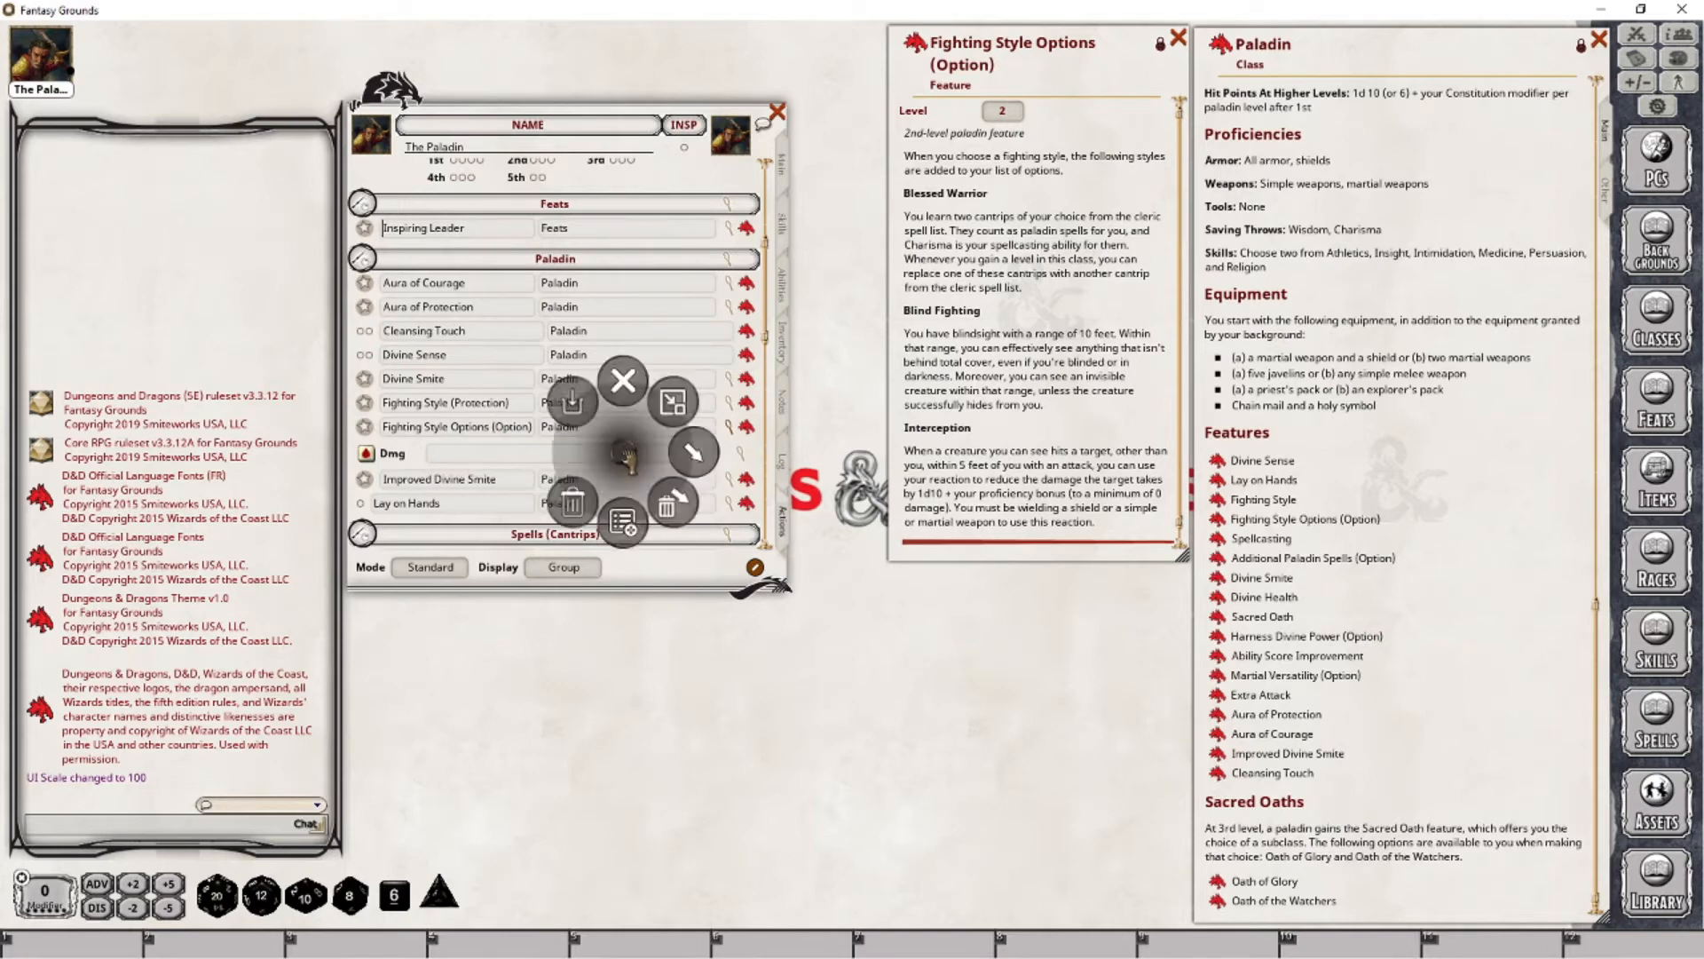
click(667, 503)
click(732, 494)
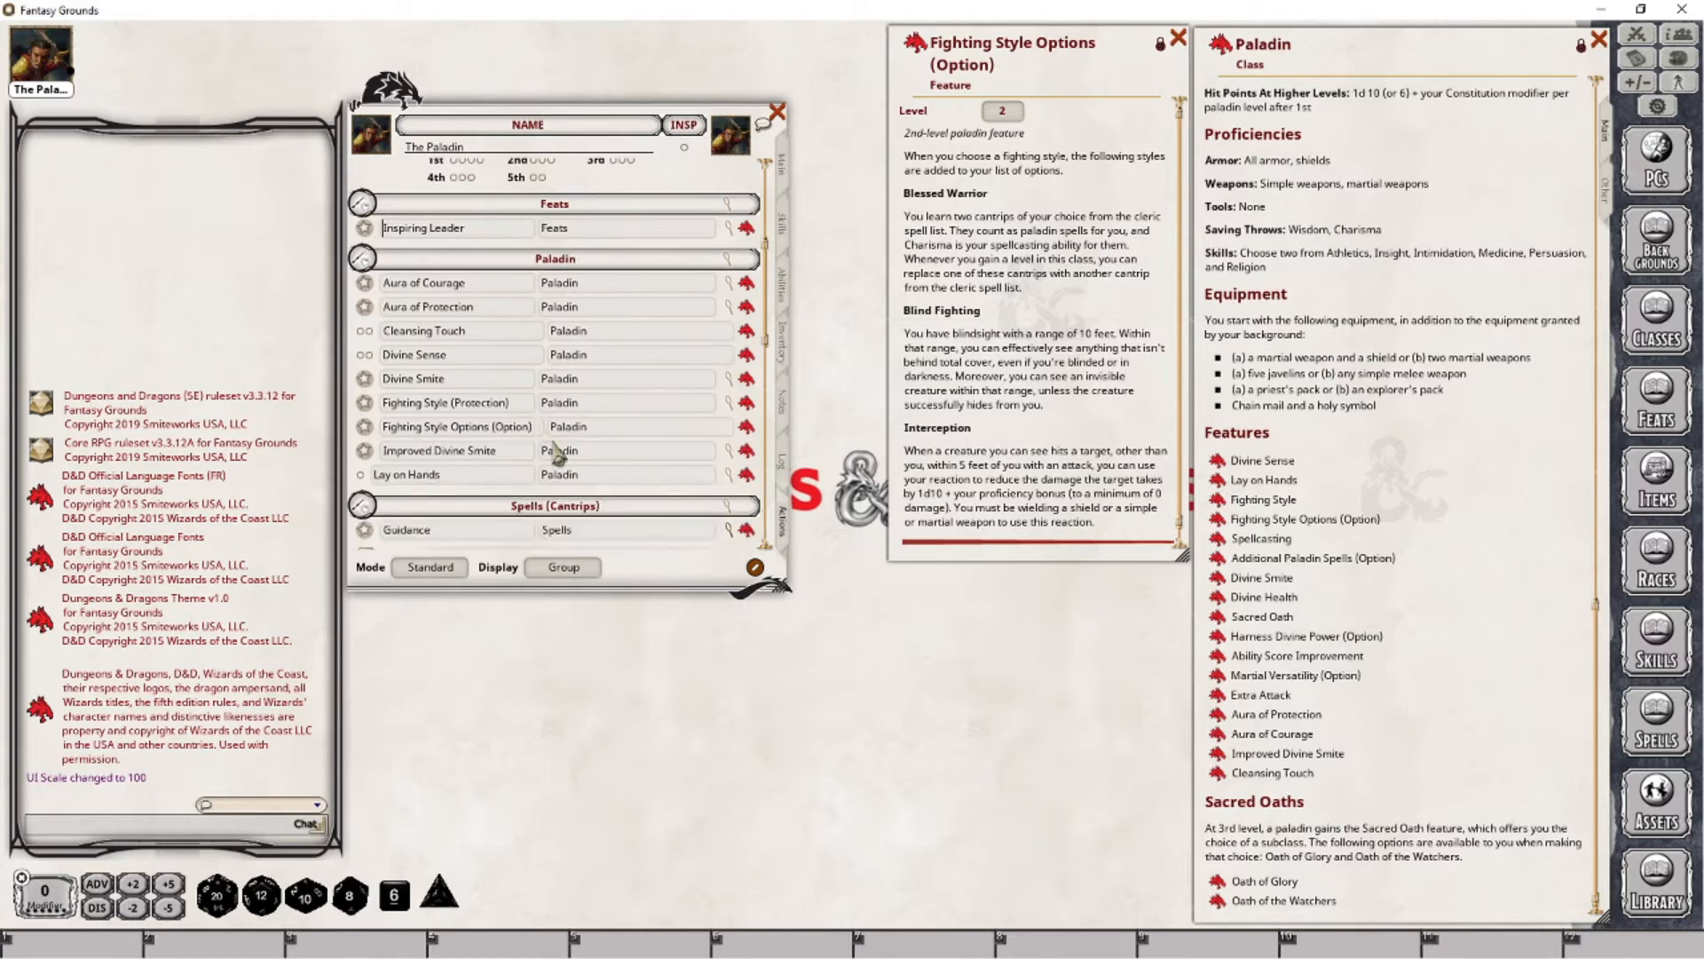
Add an effect action to the Fighting Style Options (Option) power
right_click(607, 435)
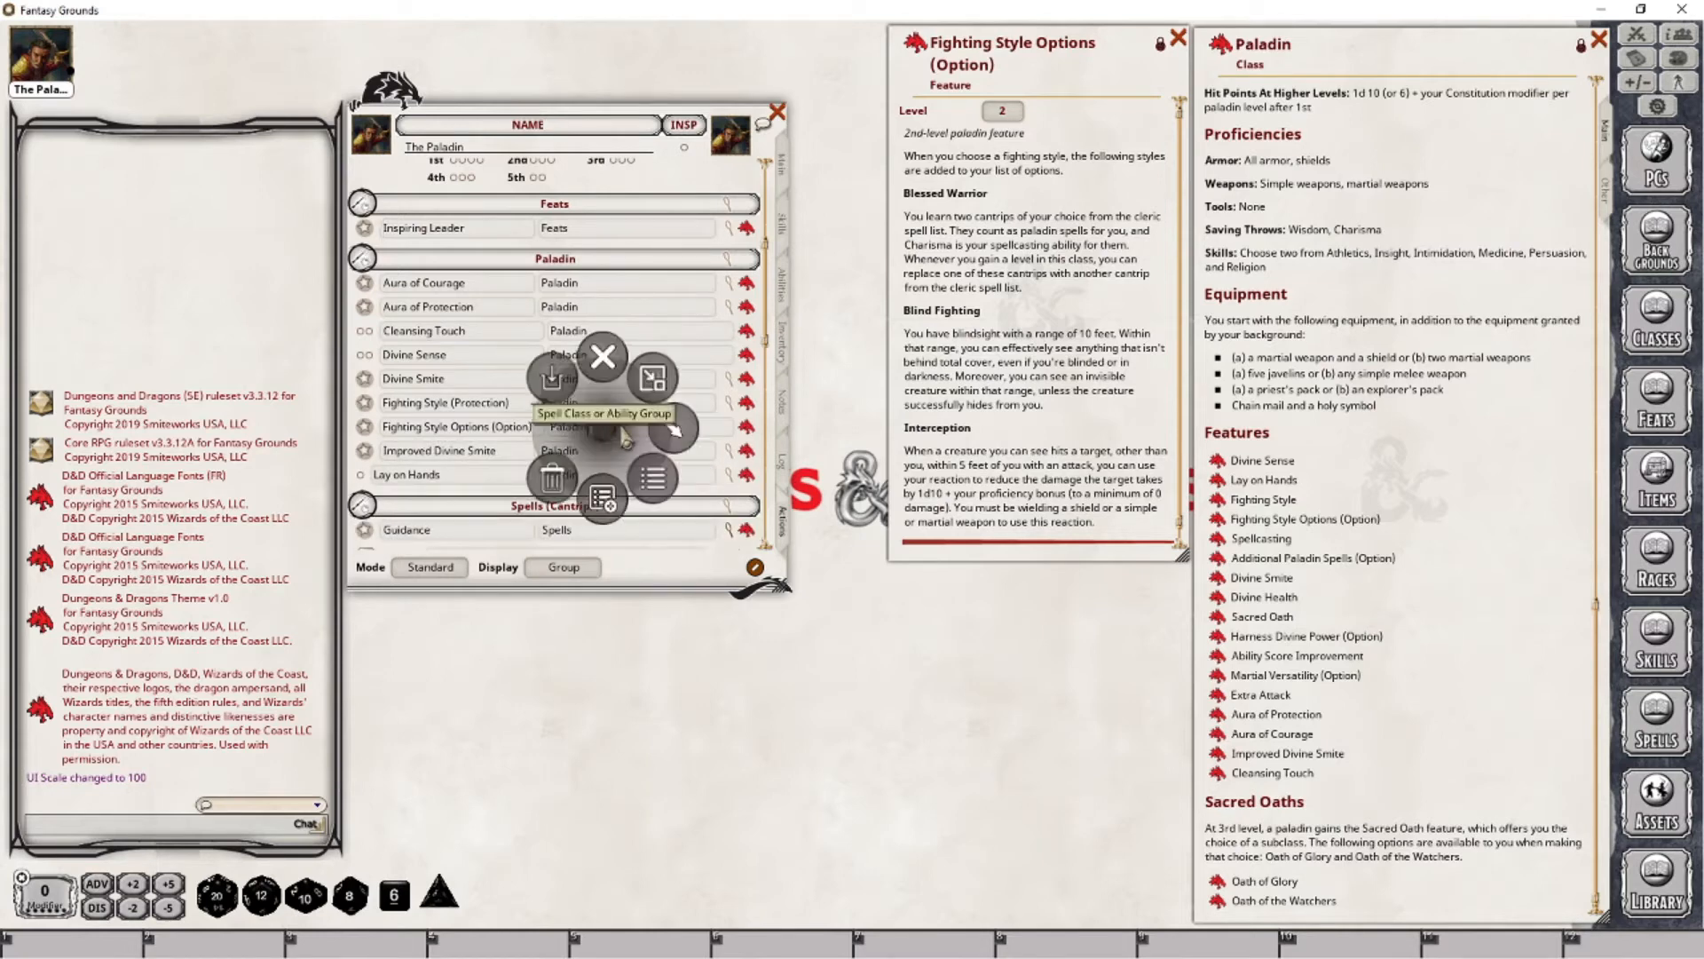
click(676, 430)
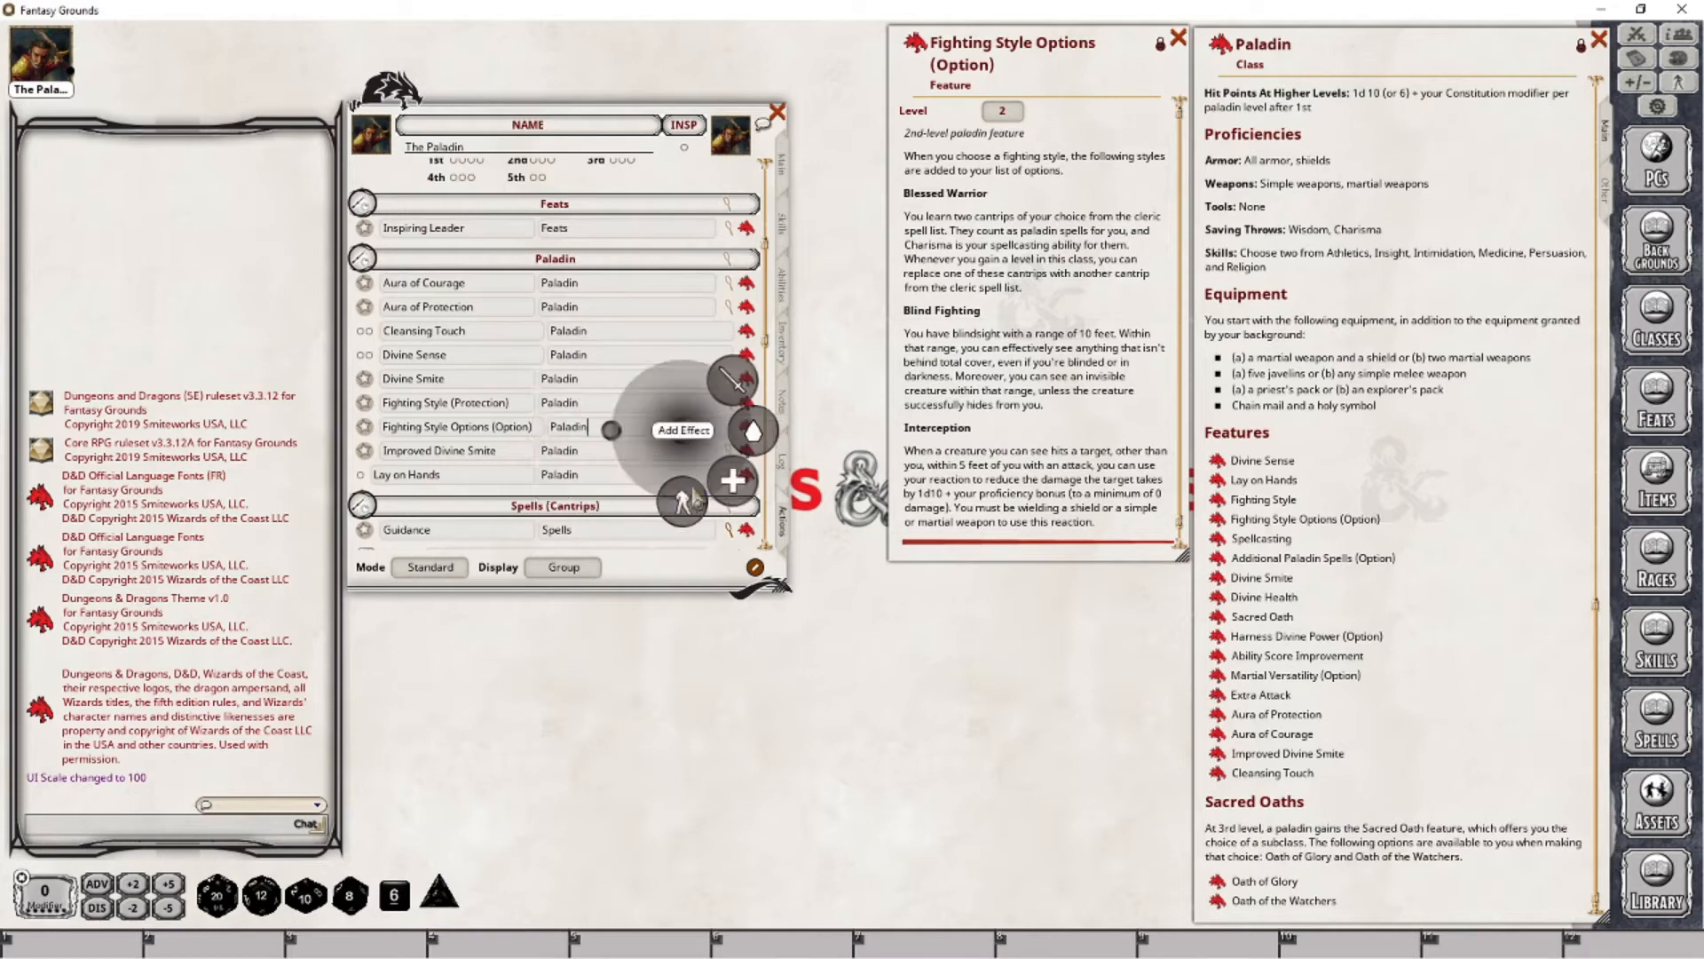
click(684, 504)
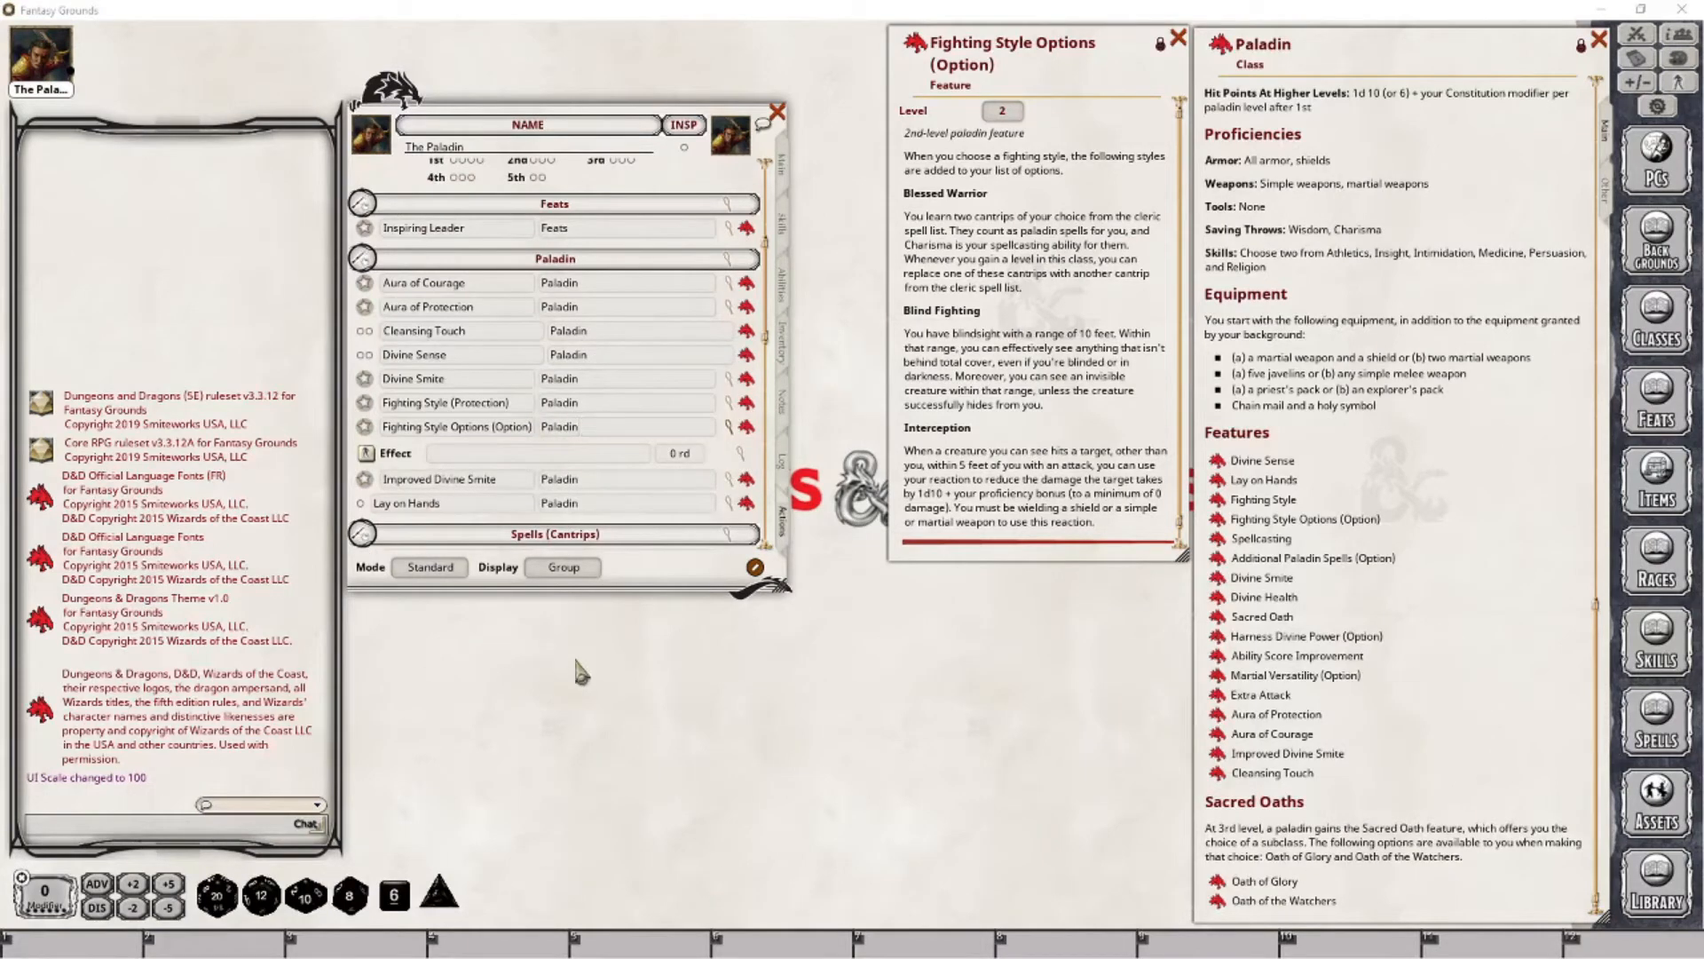
Open the new effect's details, move the window below the character sheet and enter Interception as its description
click(741, 454)
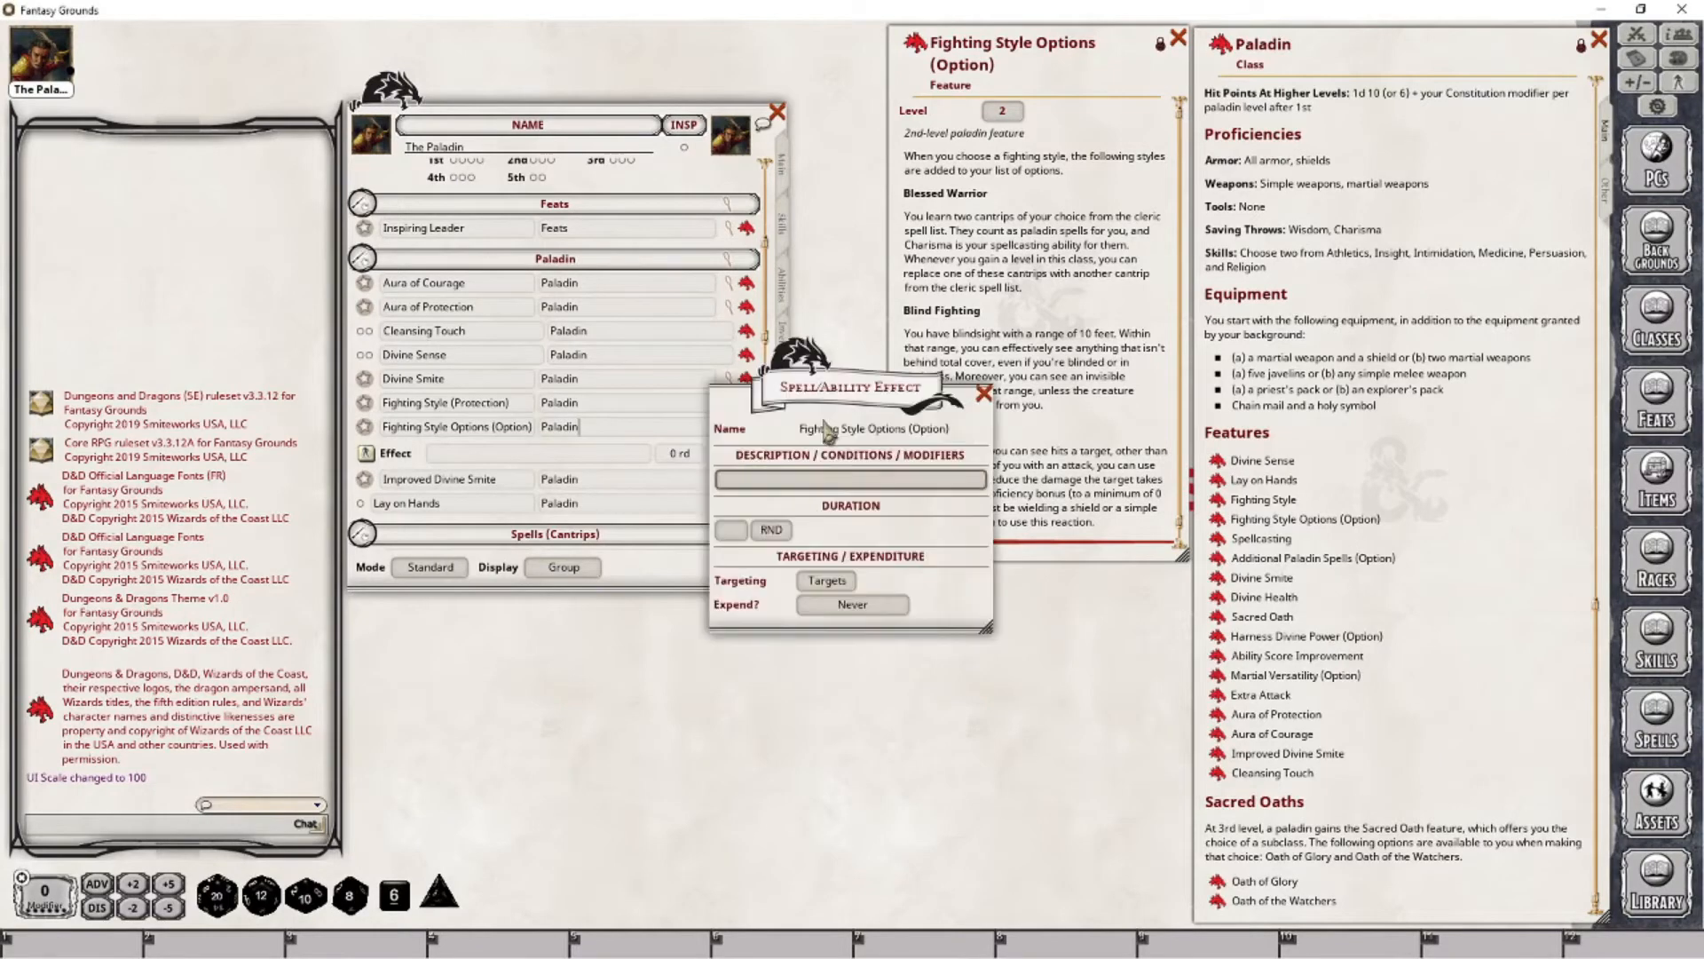
drag(831, 391, 674, 658)
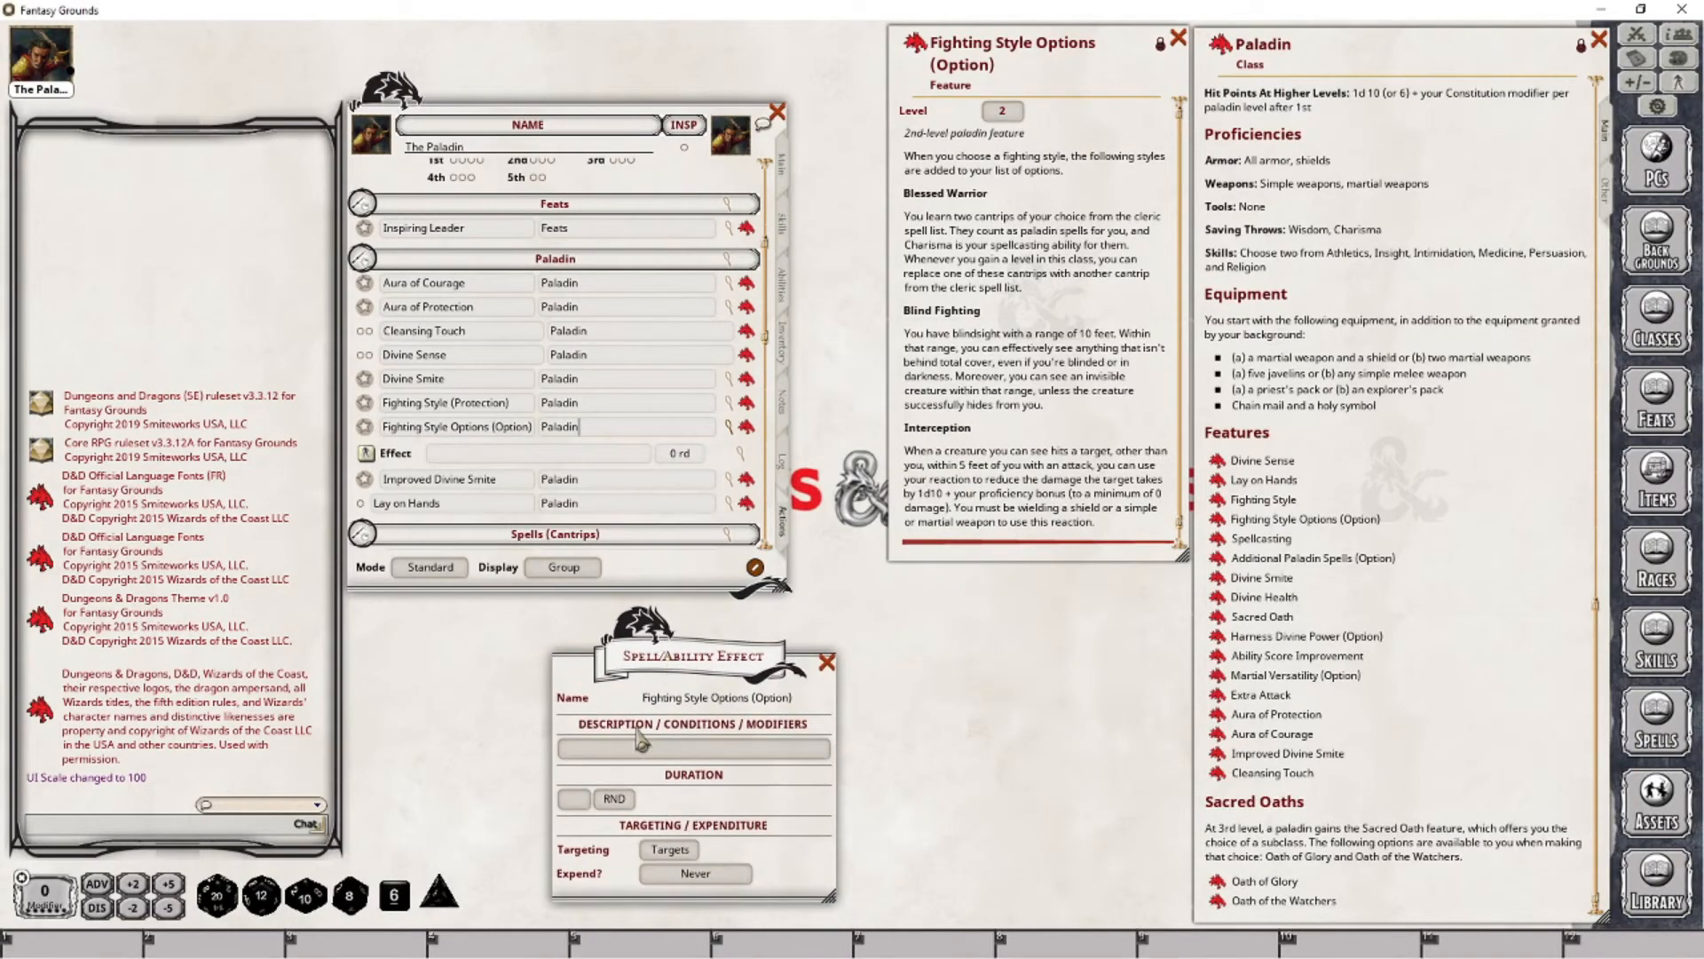
click(639, 748)
text(Intercep)
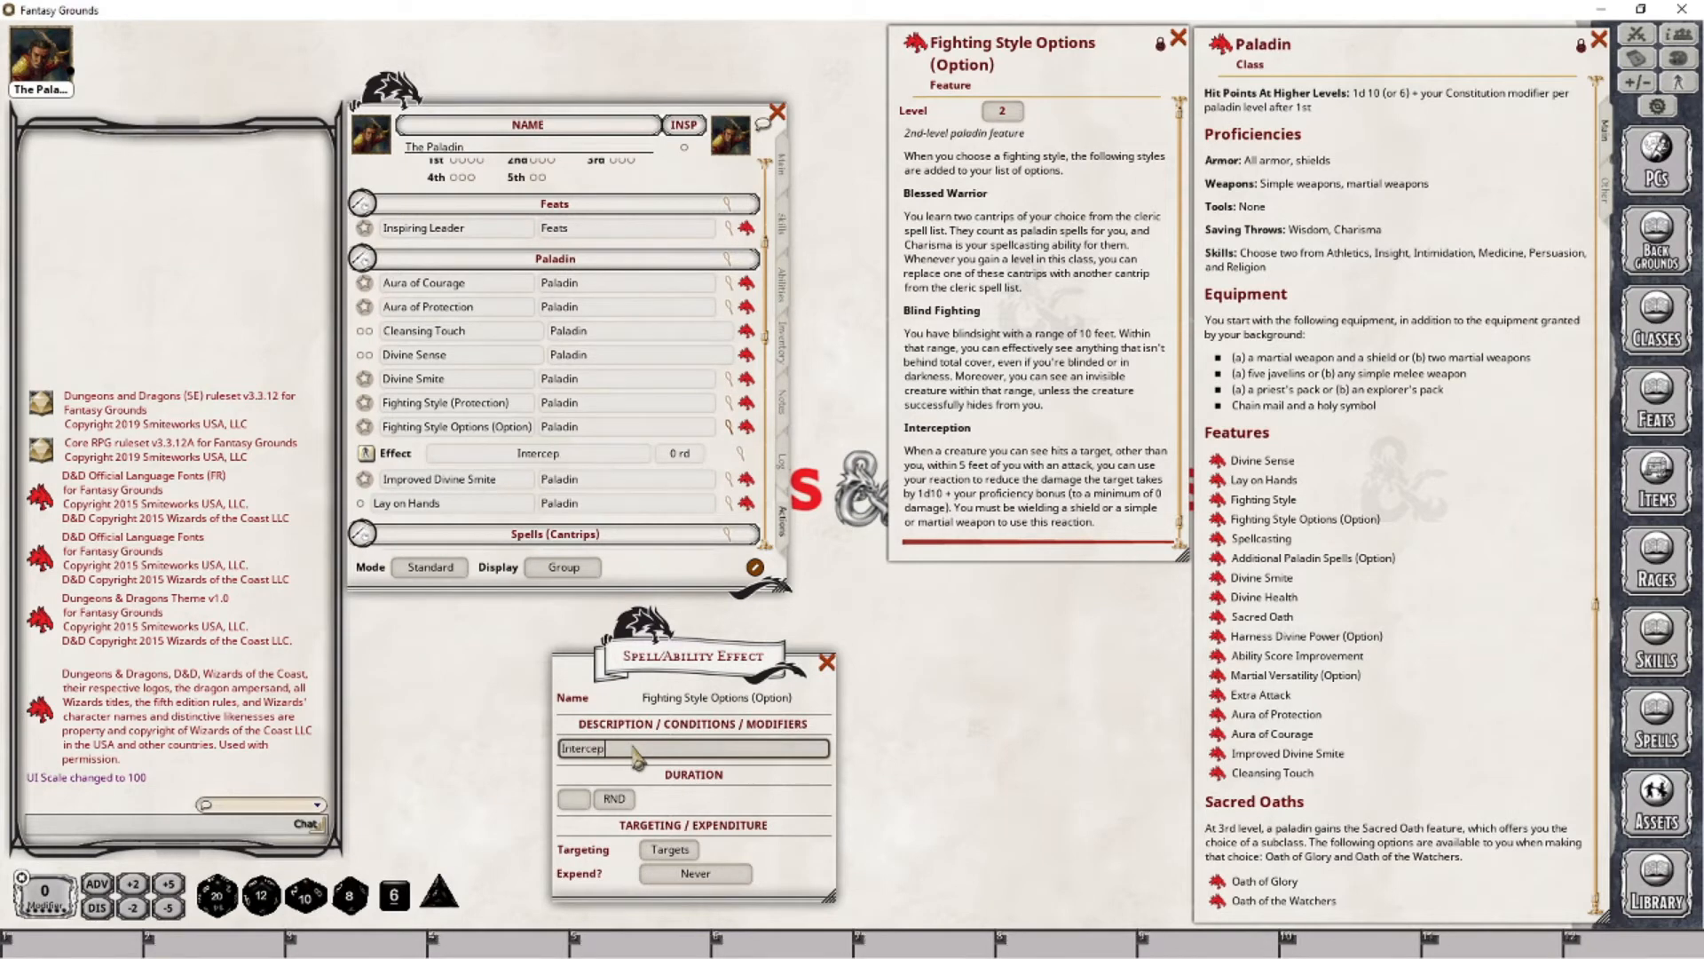
text(tion)
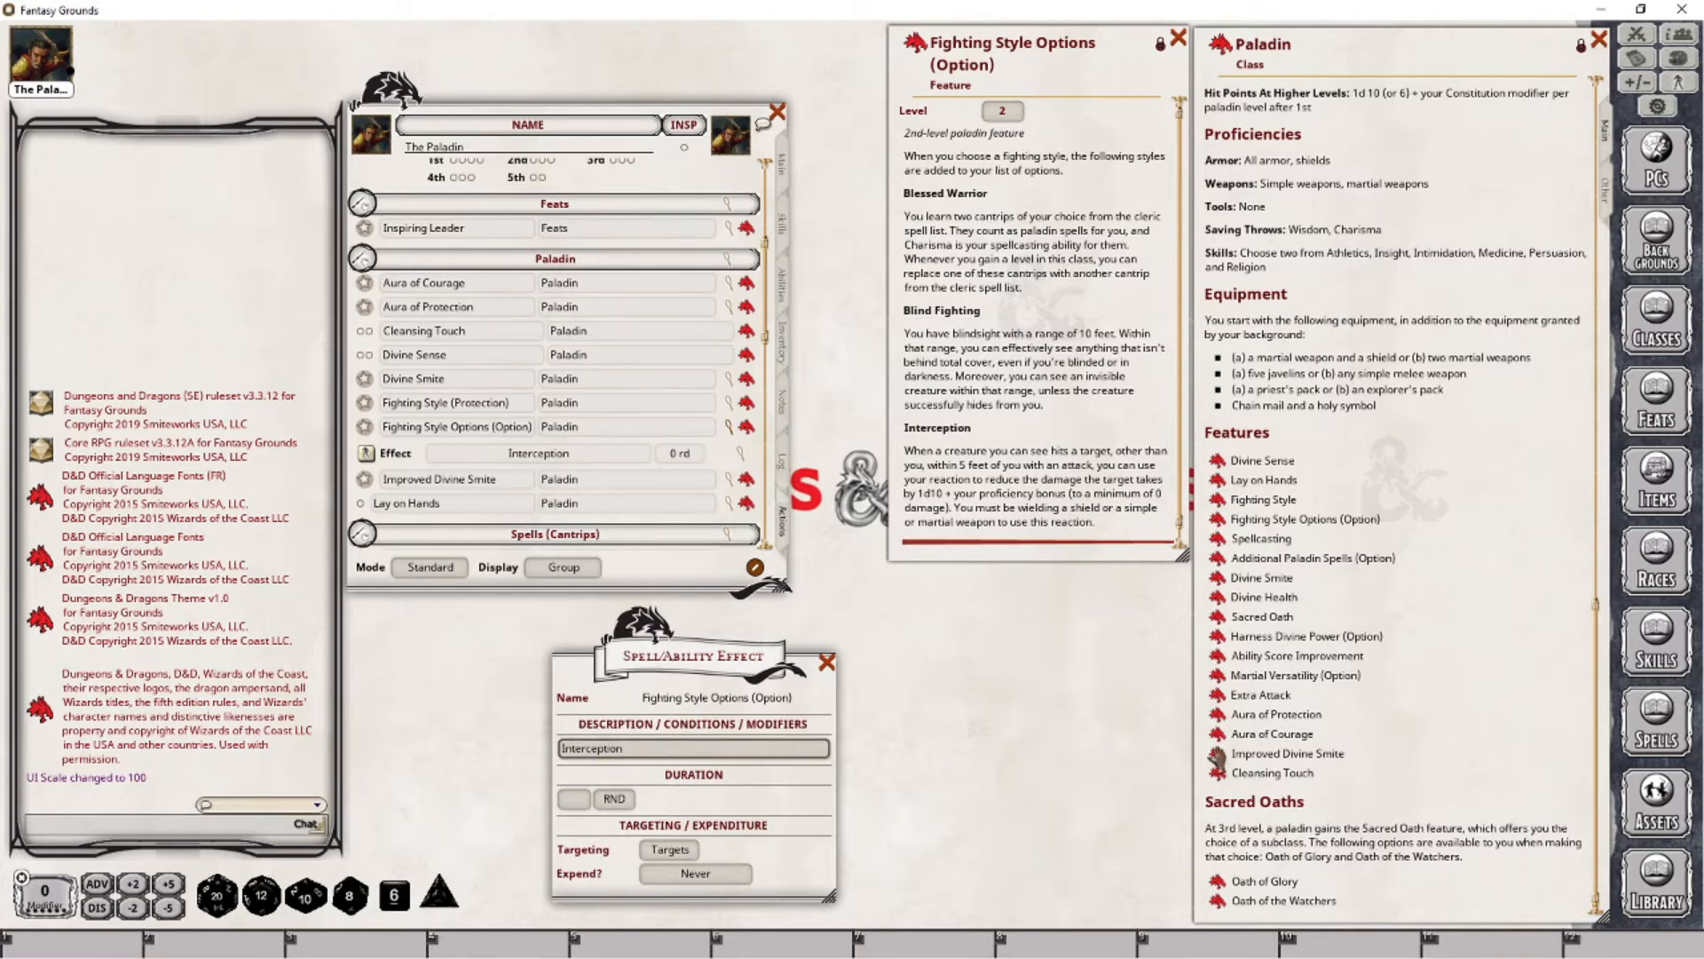
Extend the Interception effect's description with a damage modifier so it reads "Interception; DMG: -1d10 [-PRF]"
text(;)
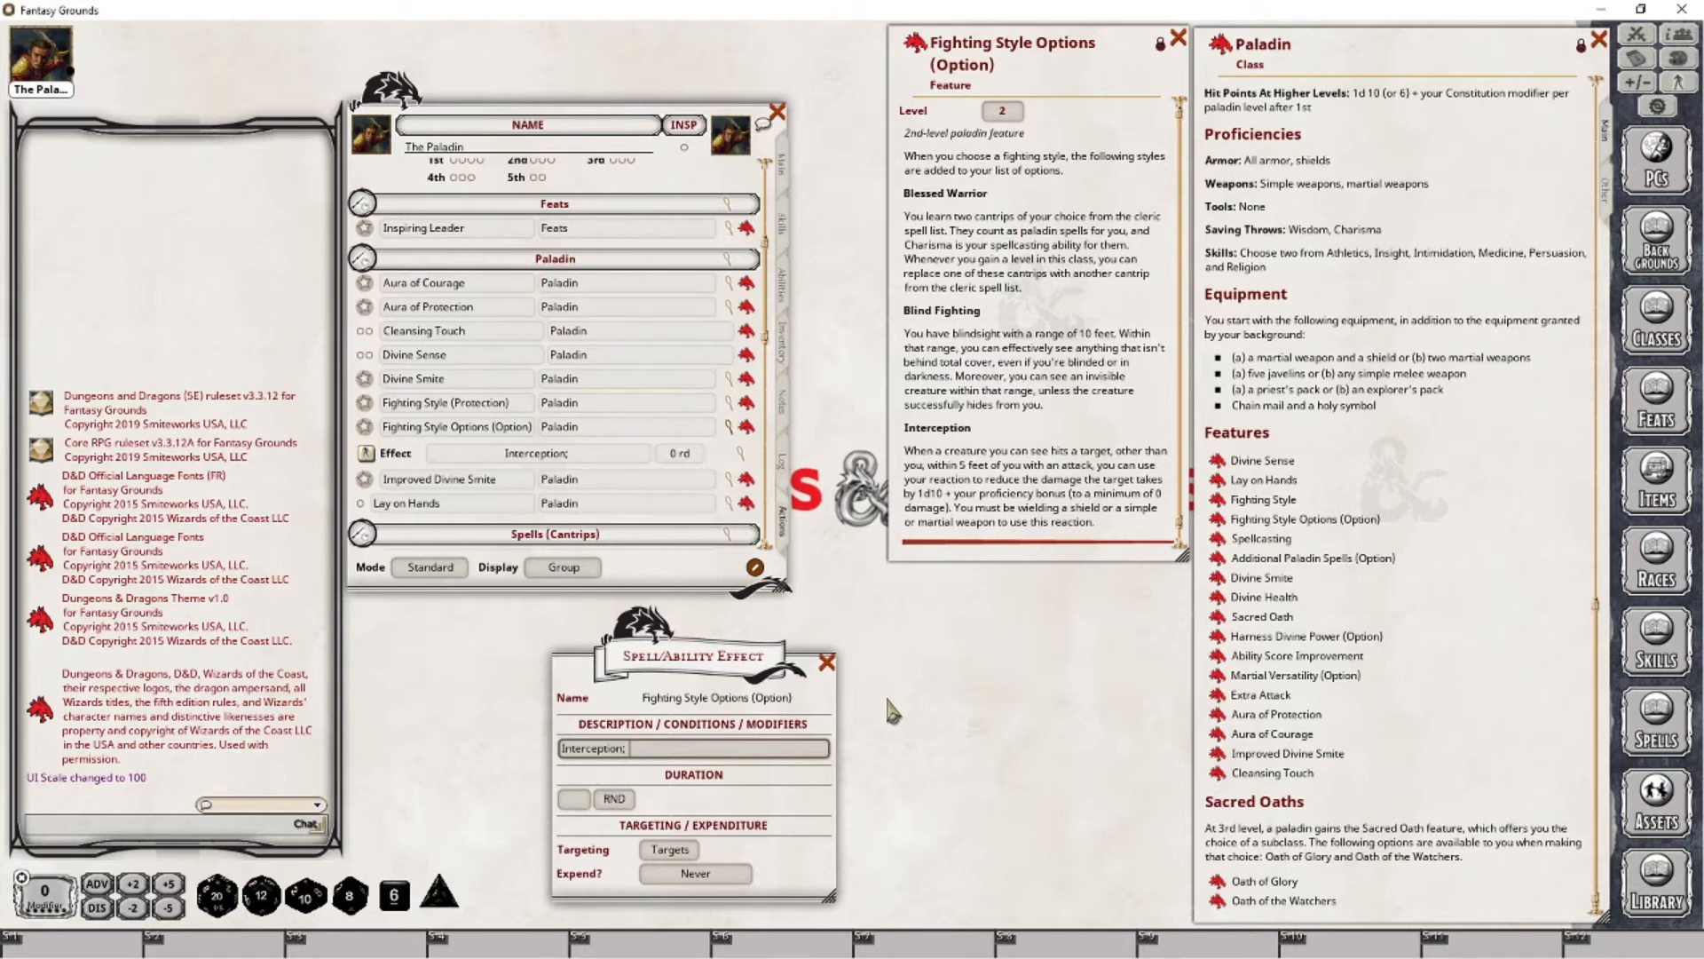
text(DMG:)
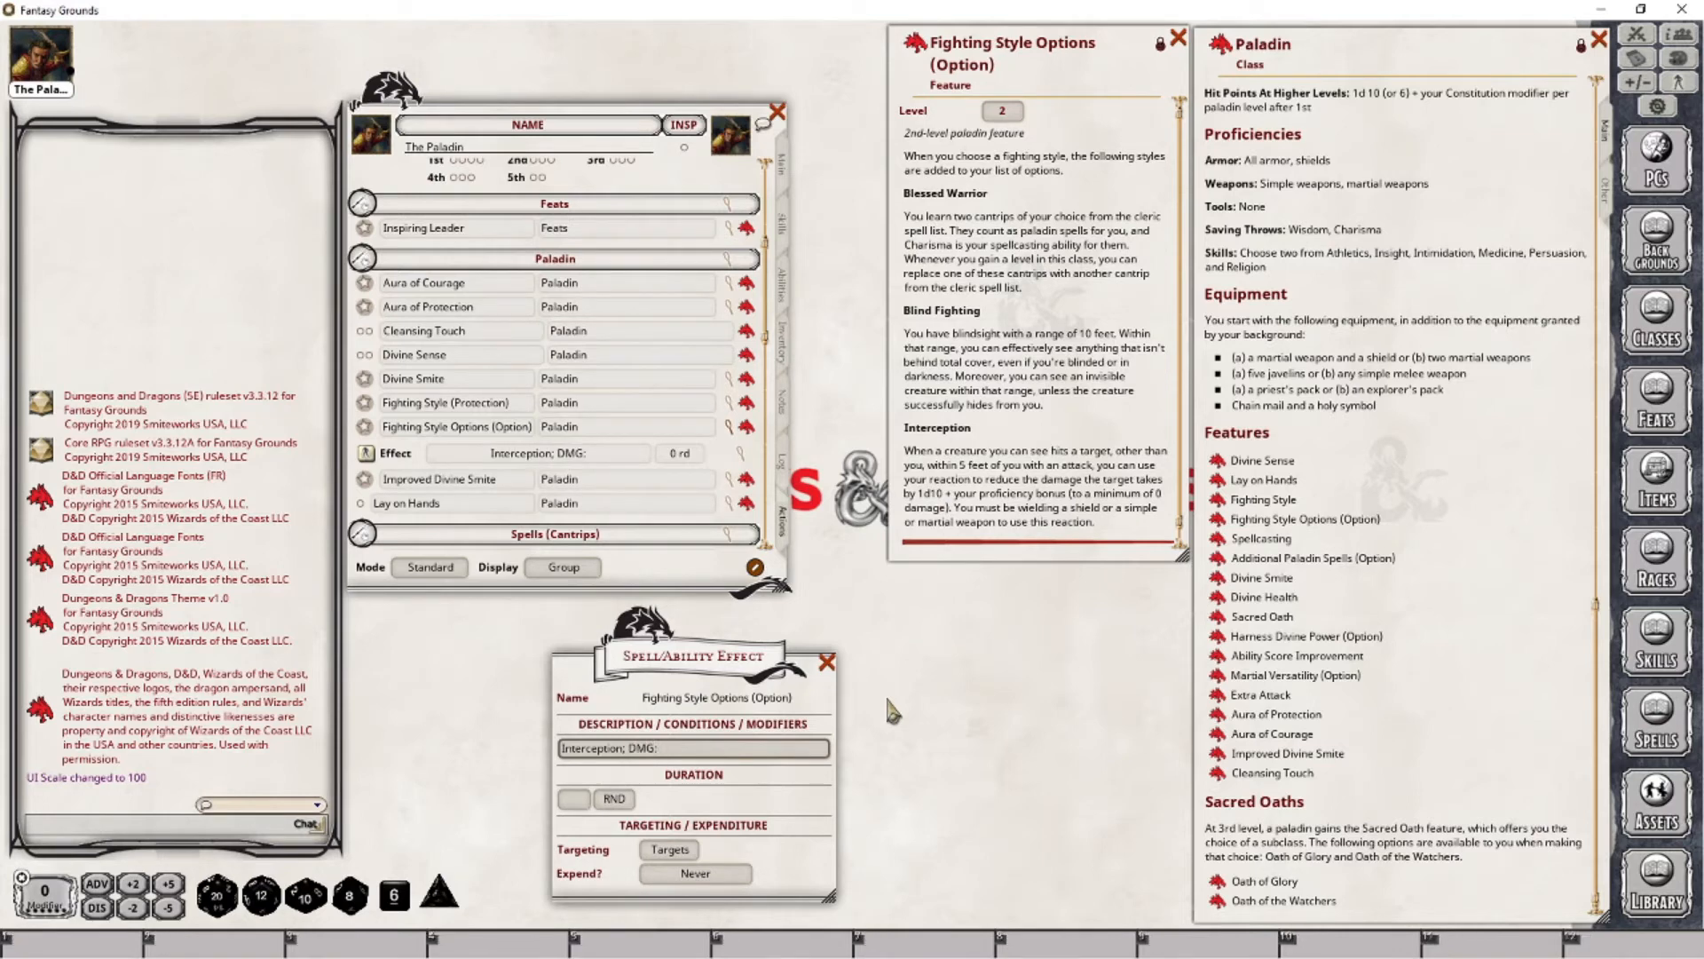
text( -1d10)
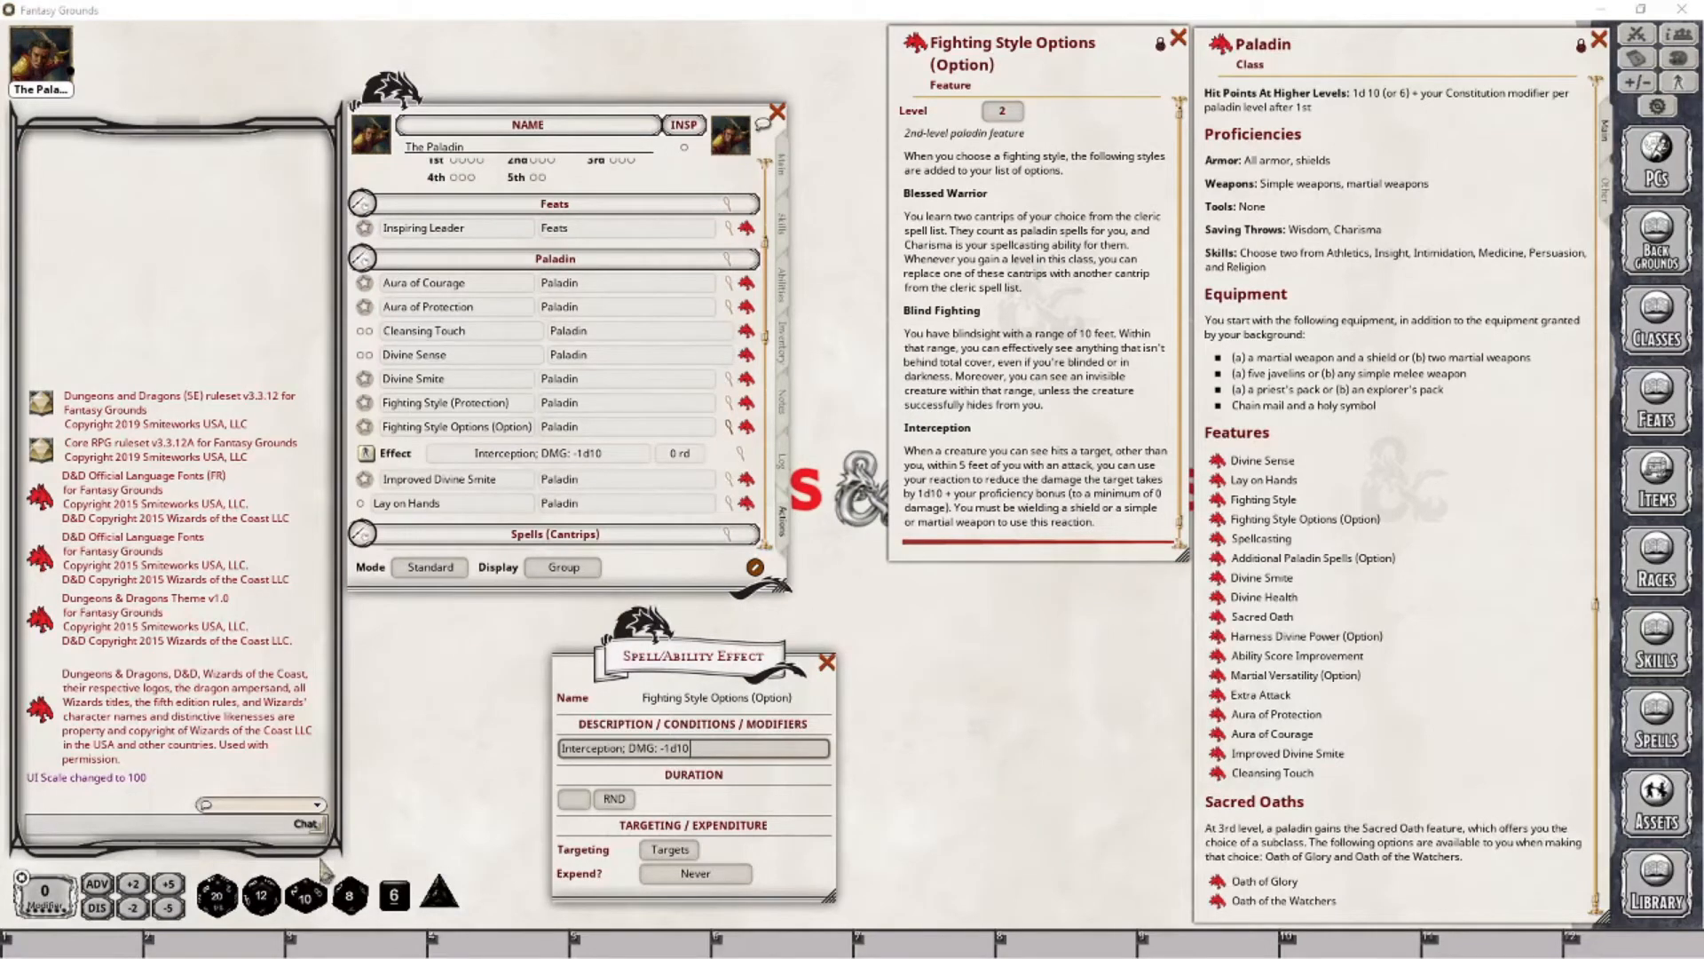
click(712, 749)
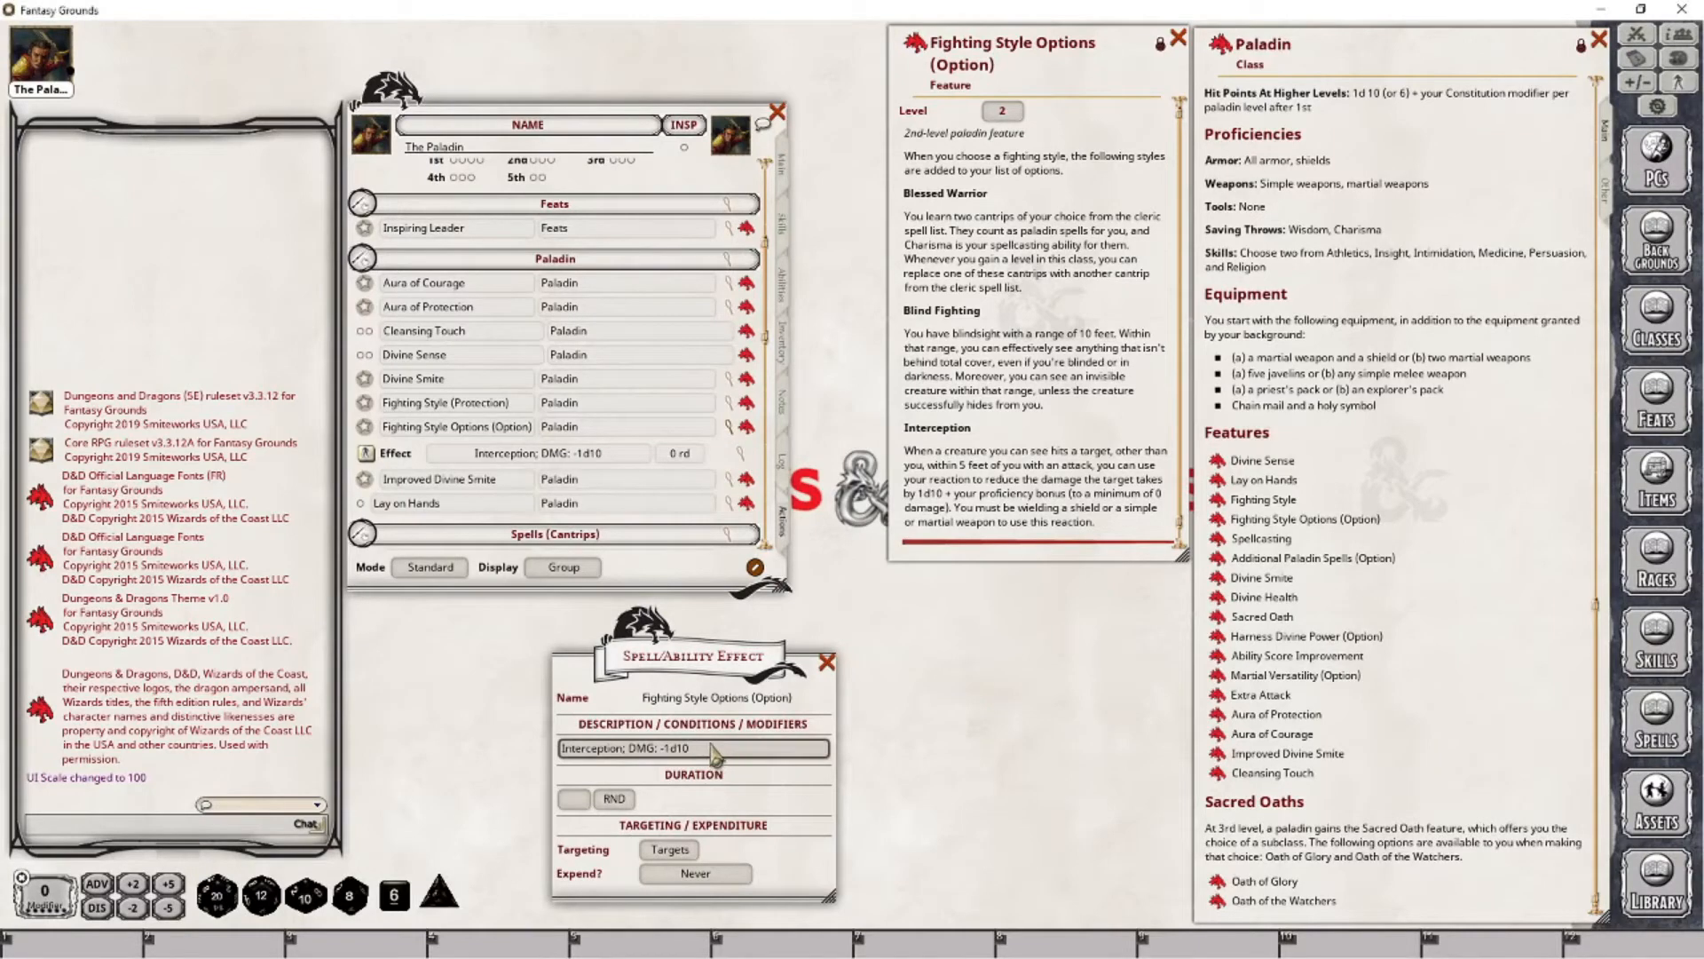
text([-PRF)
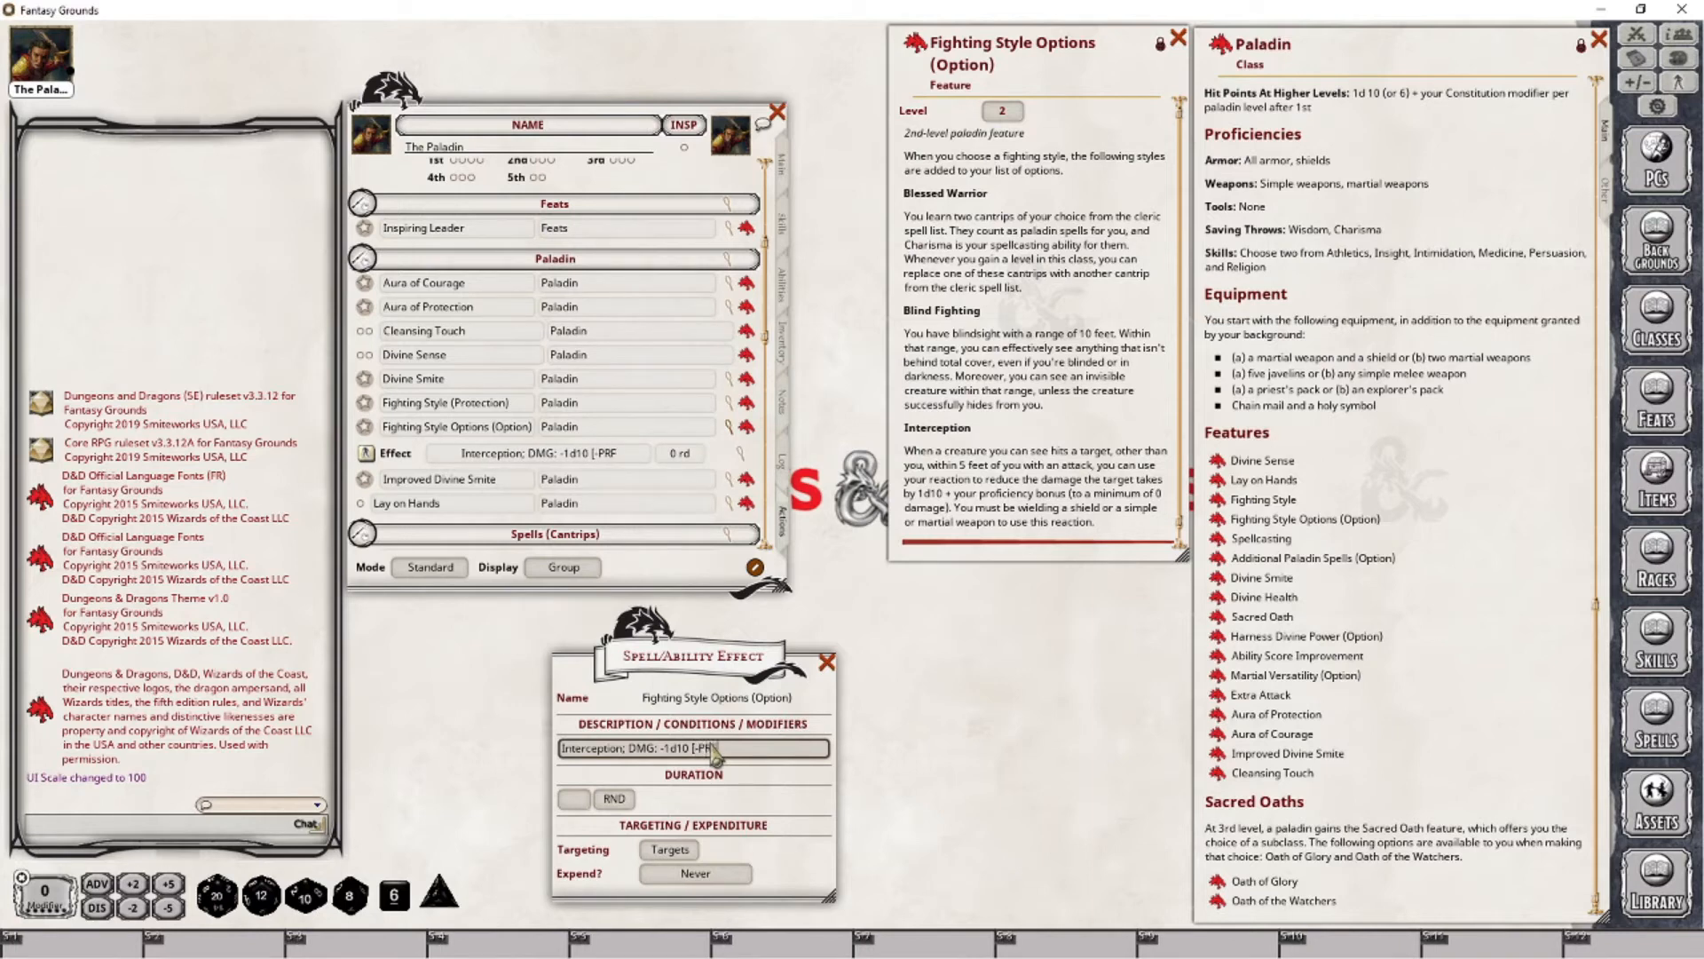
text(])
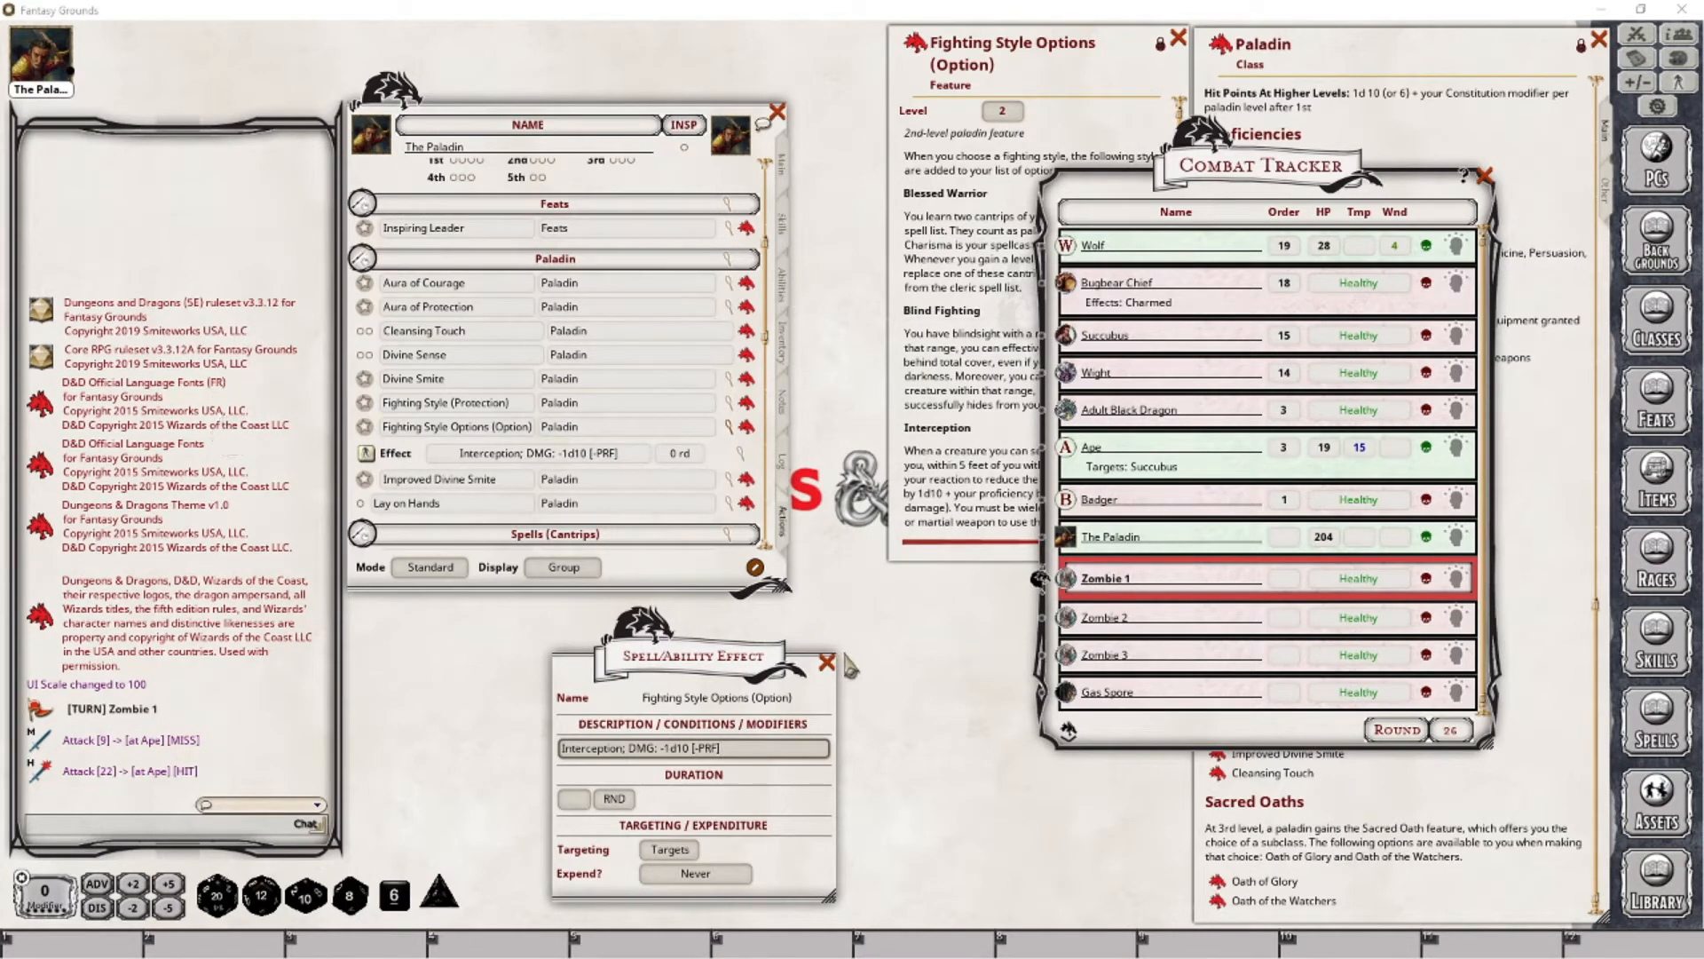
Set the Interception effect to expend on the next roll and close its details
click(685, 877)
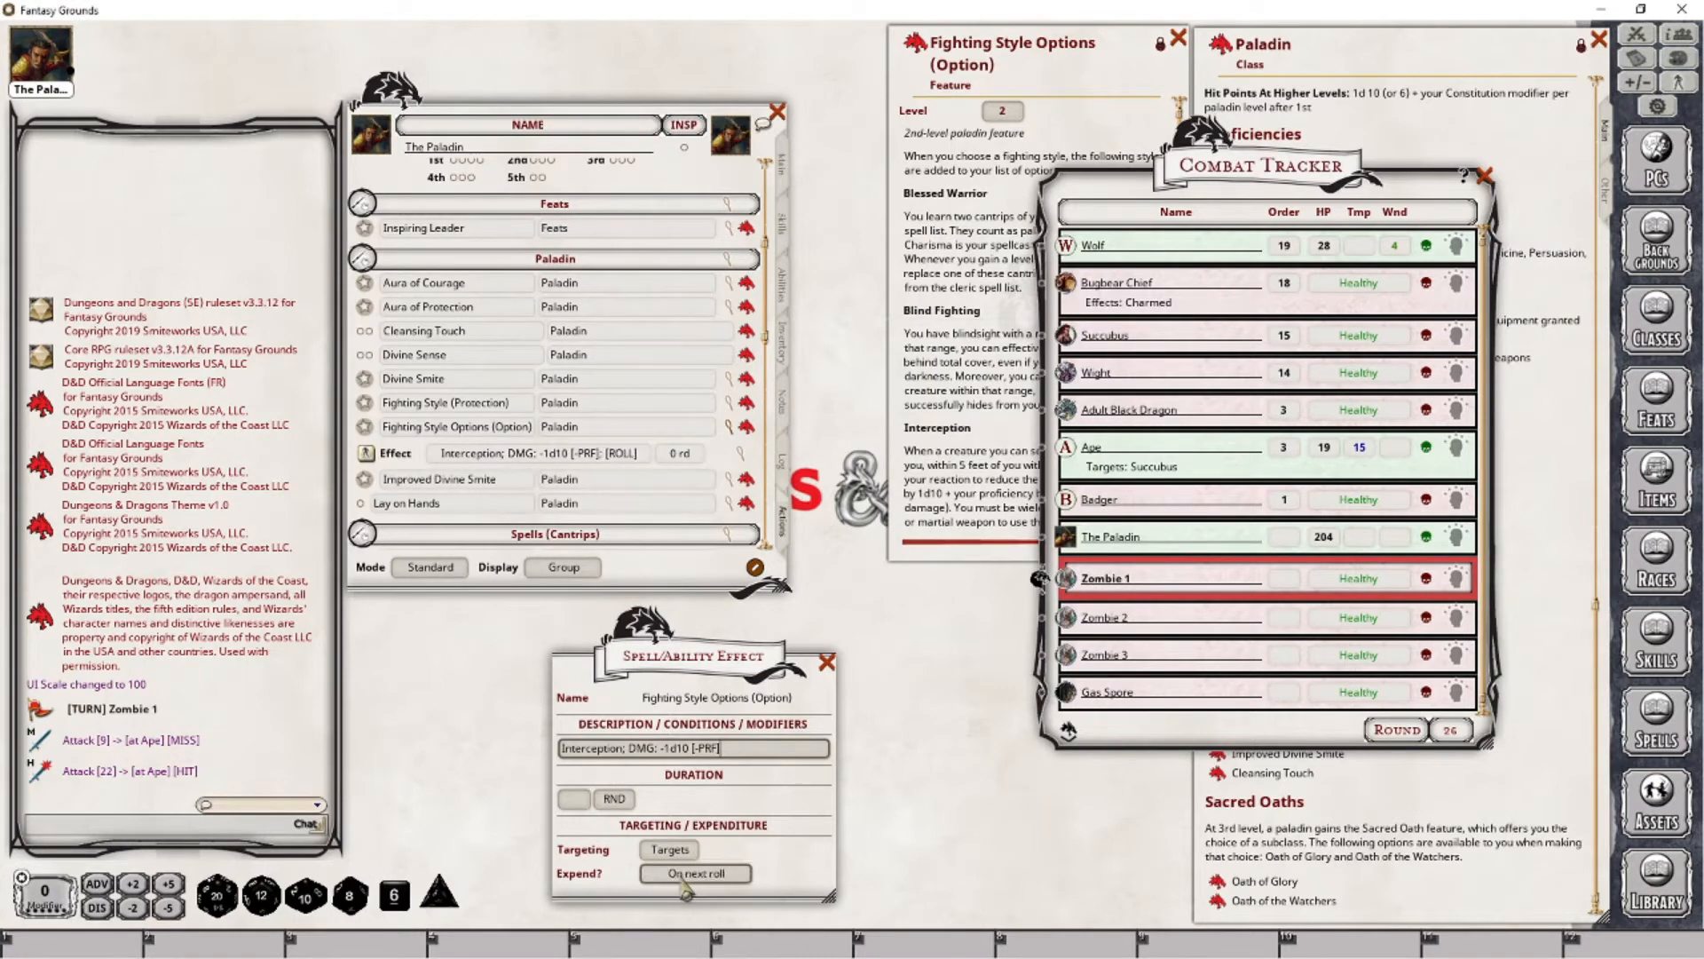
click(827, 662)
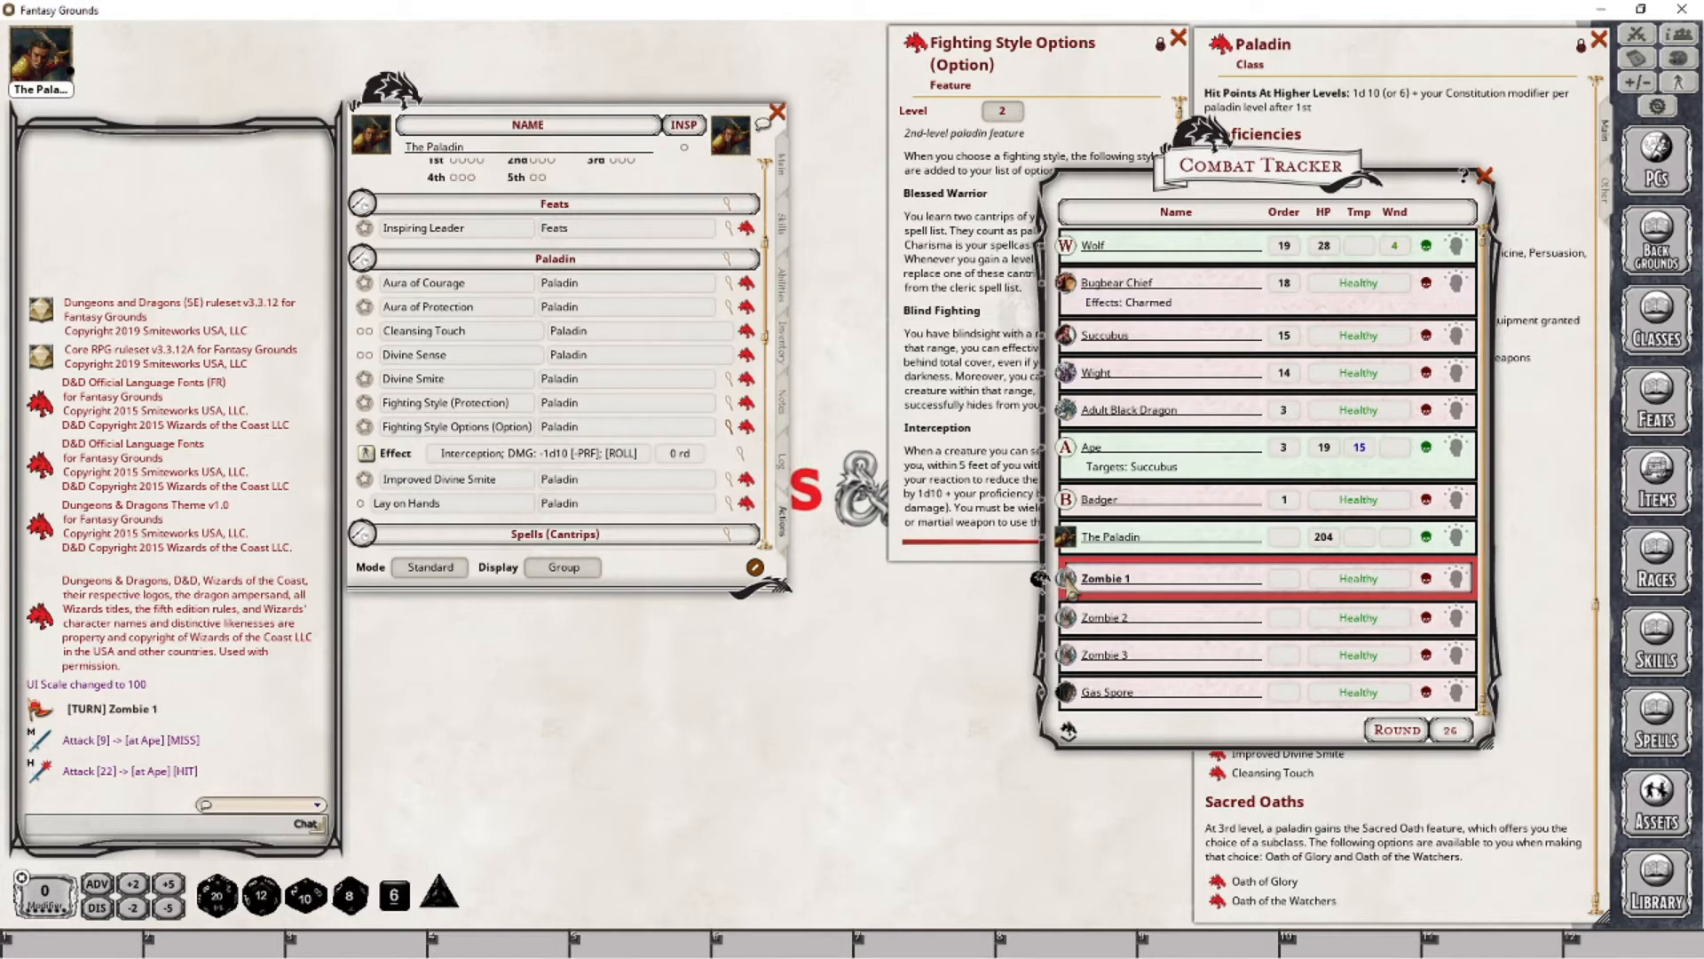
Test the Interception effect on Zombie 1's damage against the Ape and close the combat tracker
drag(1069, 587, 1070, 588)
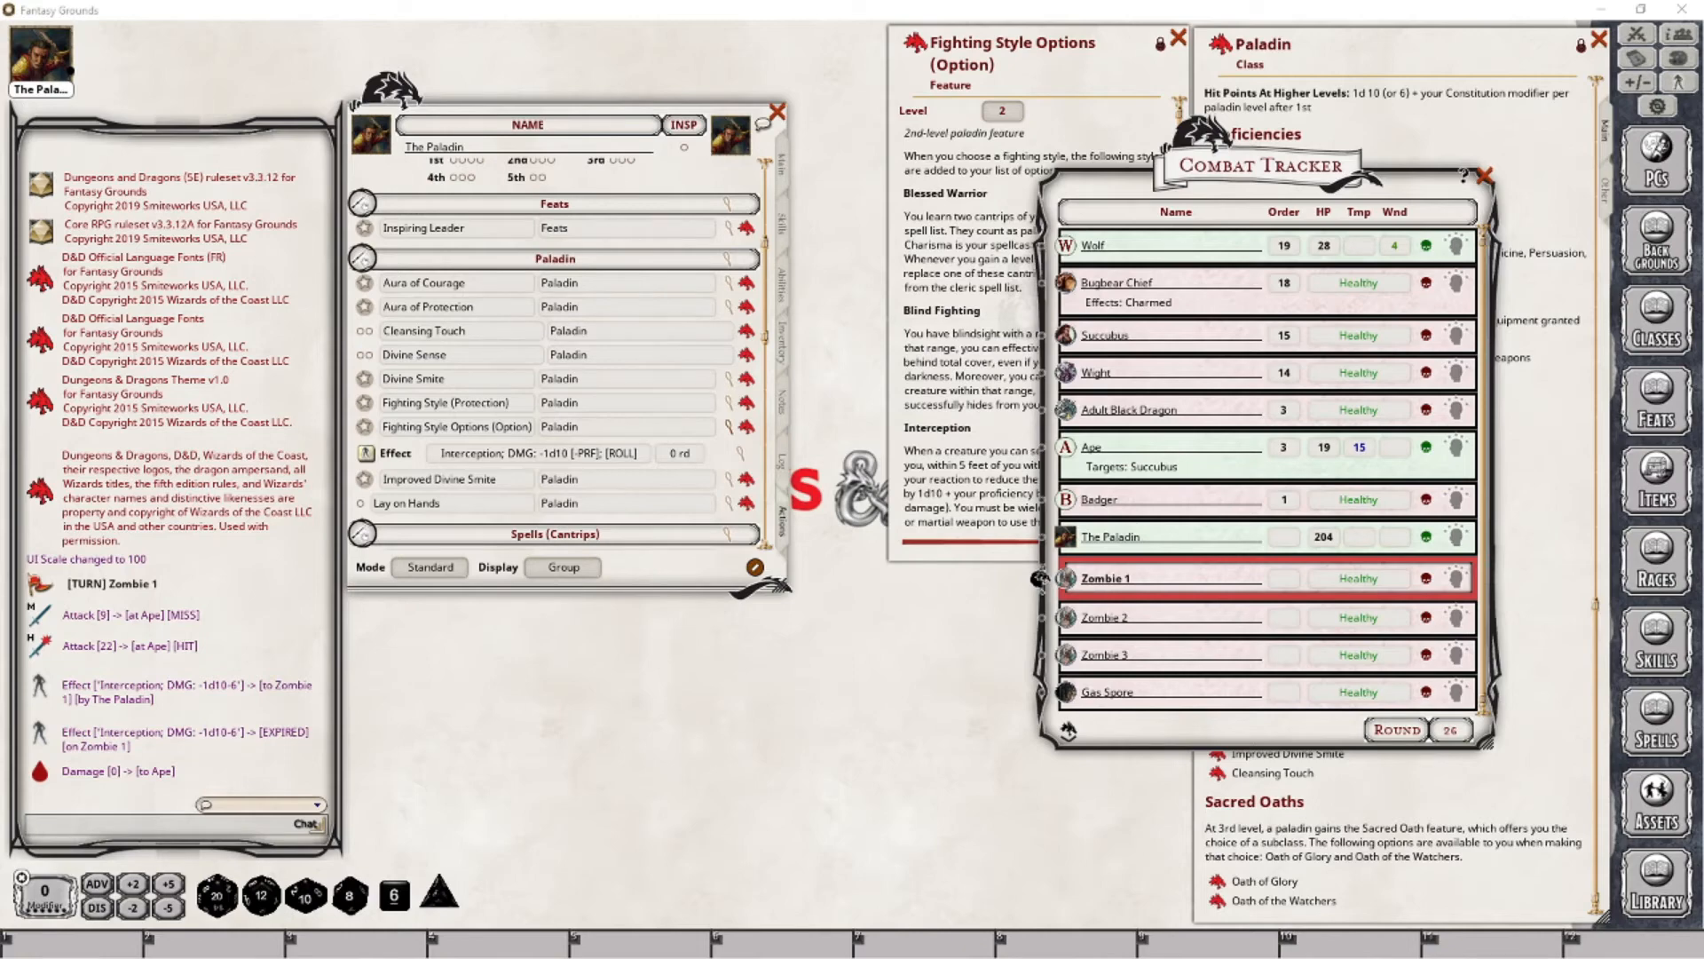
click(1486, 176)
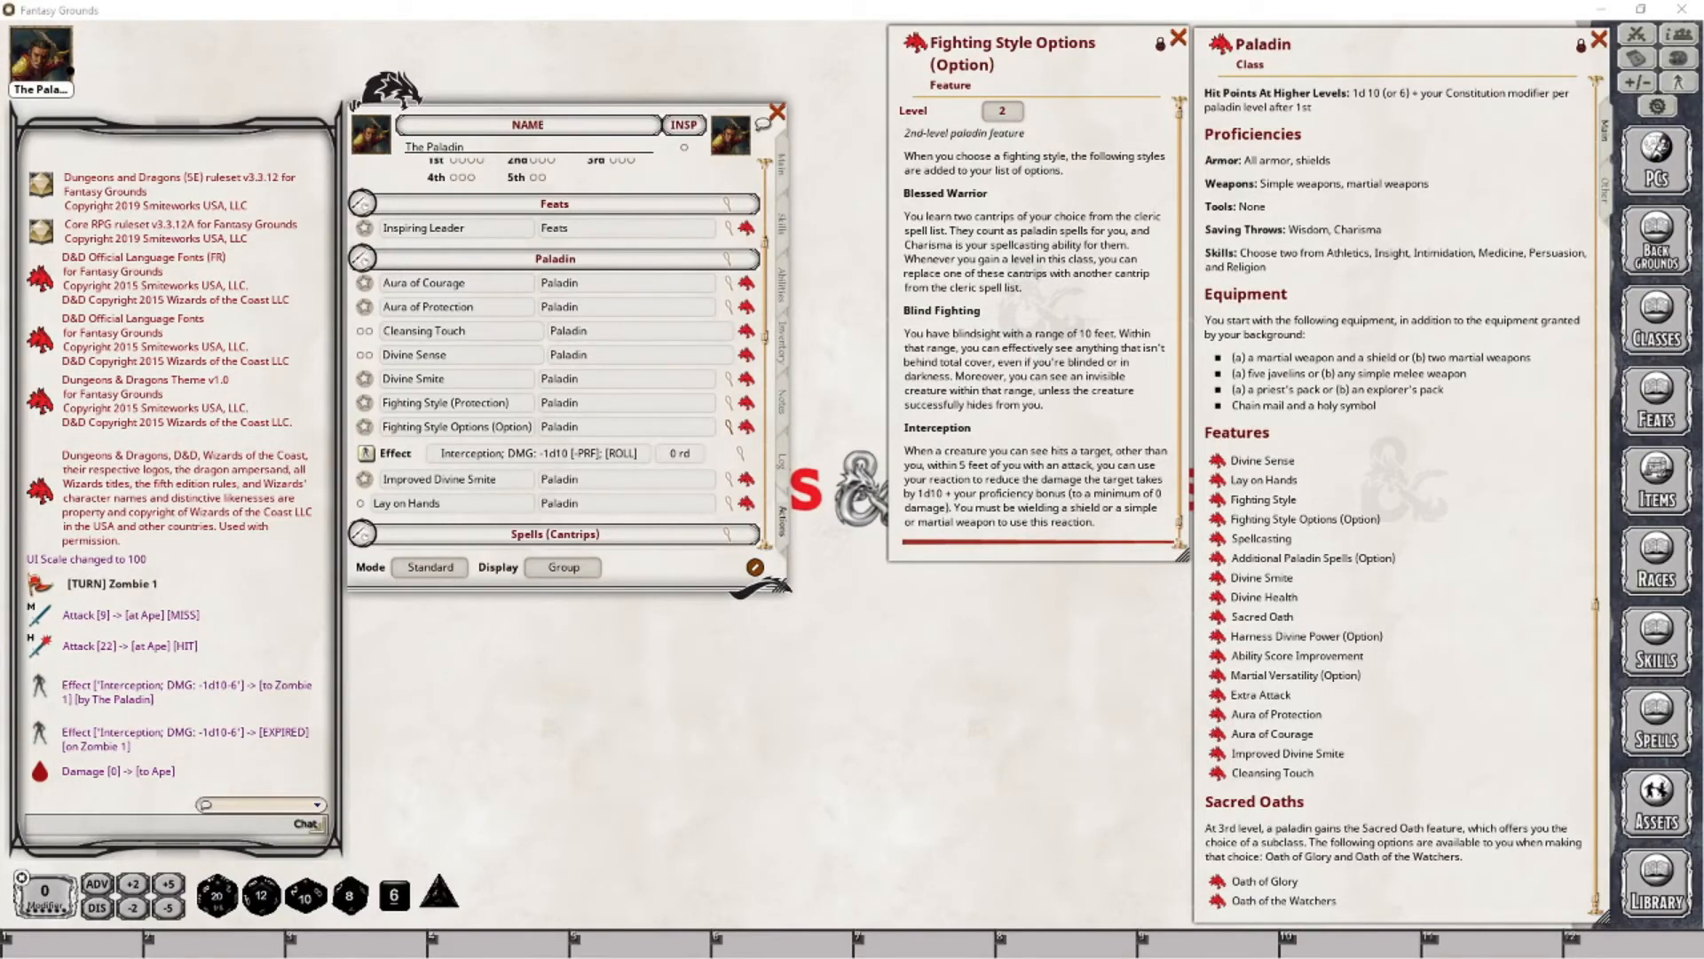
Close the Fighting Style Options feature and open the optional spell list of the Additional Paladin Spells (Option) feature
click(1178, 38)
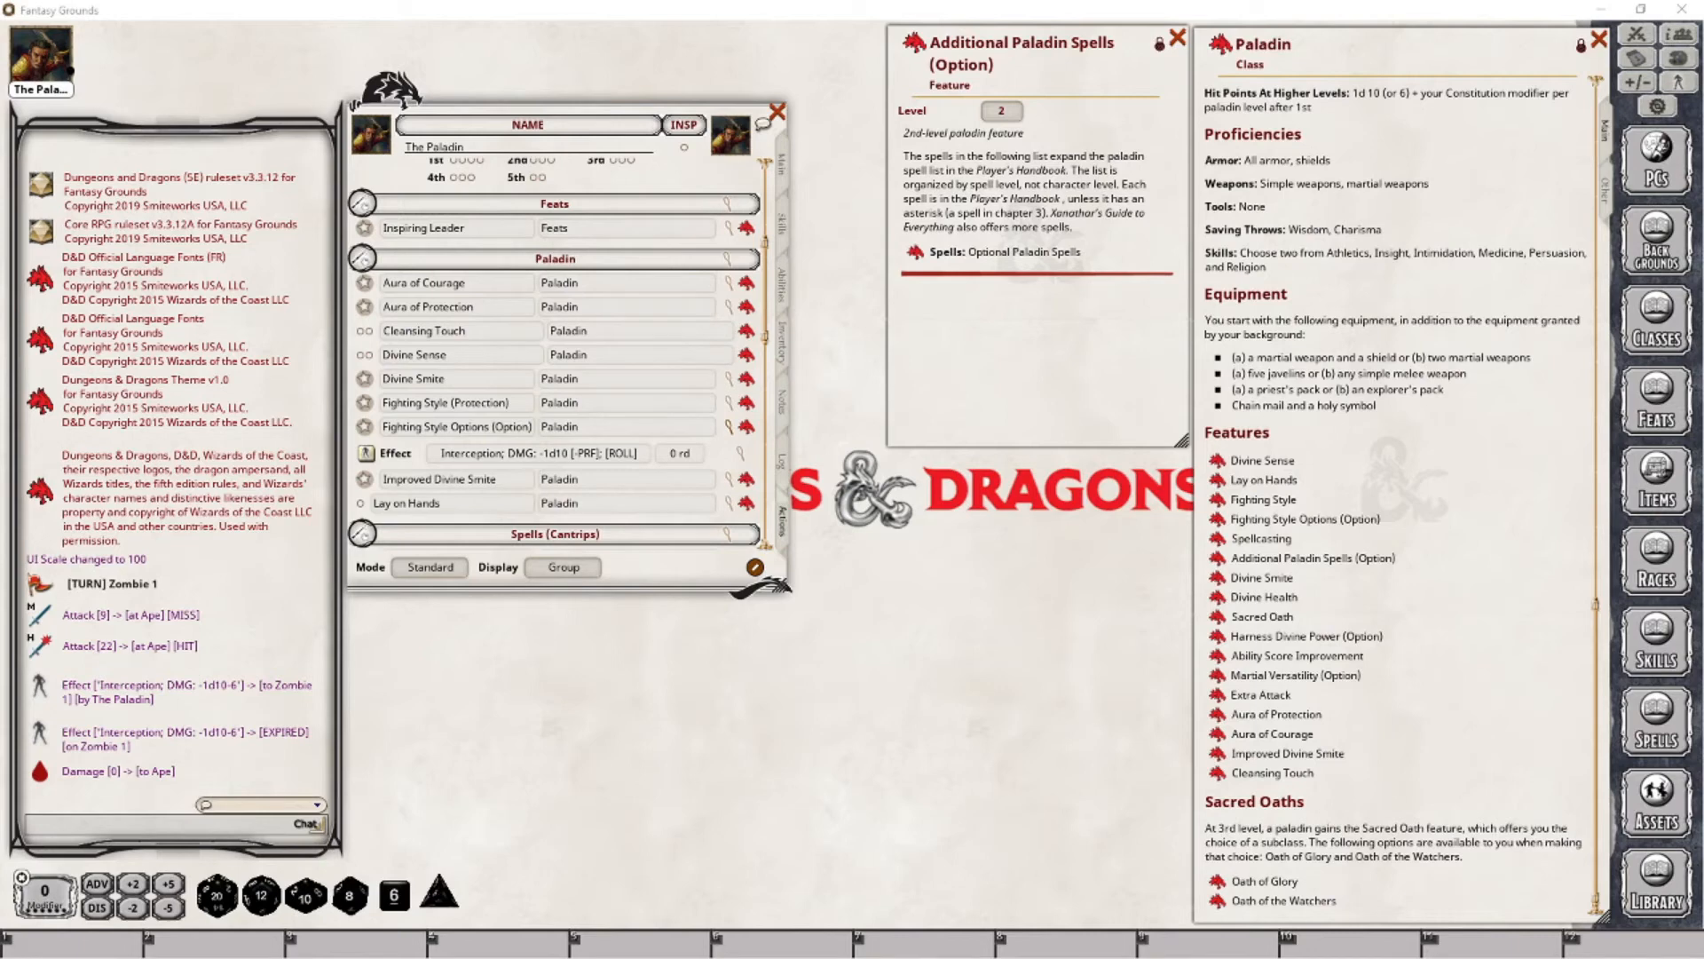
click(916, 252)
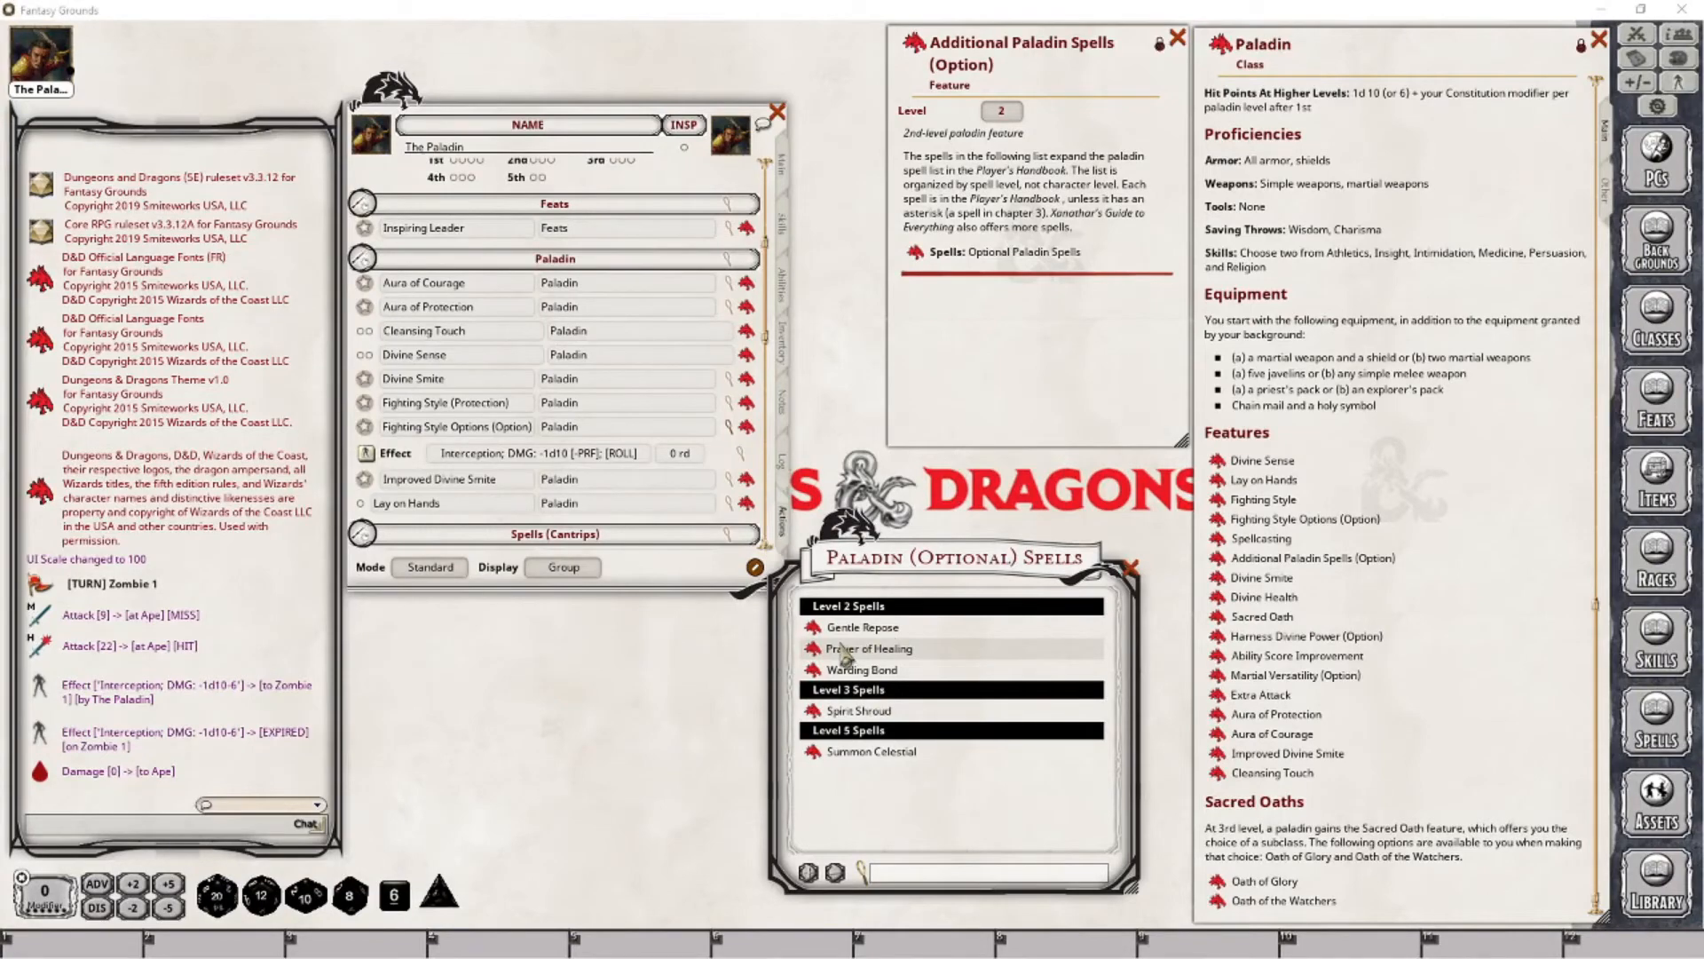
Shift the Paladin (Optional) Spells list aside and add Gentle Repose to the paladin's level 2 spells
drag(891, 566, 959, 524)
scroll(639, 413, down, 3)
scroll(639, 412, down, 5)
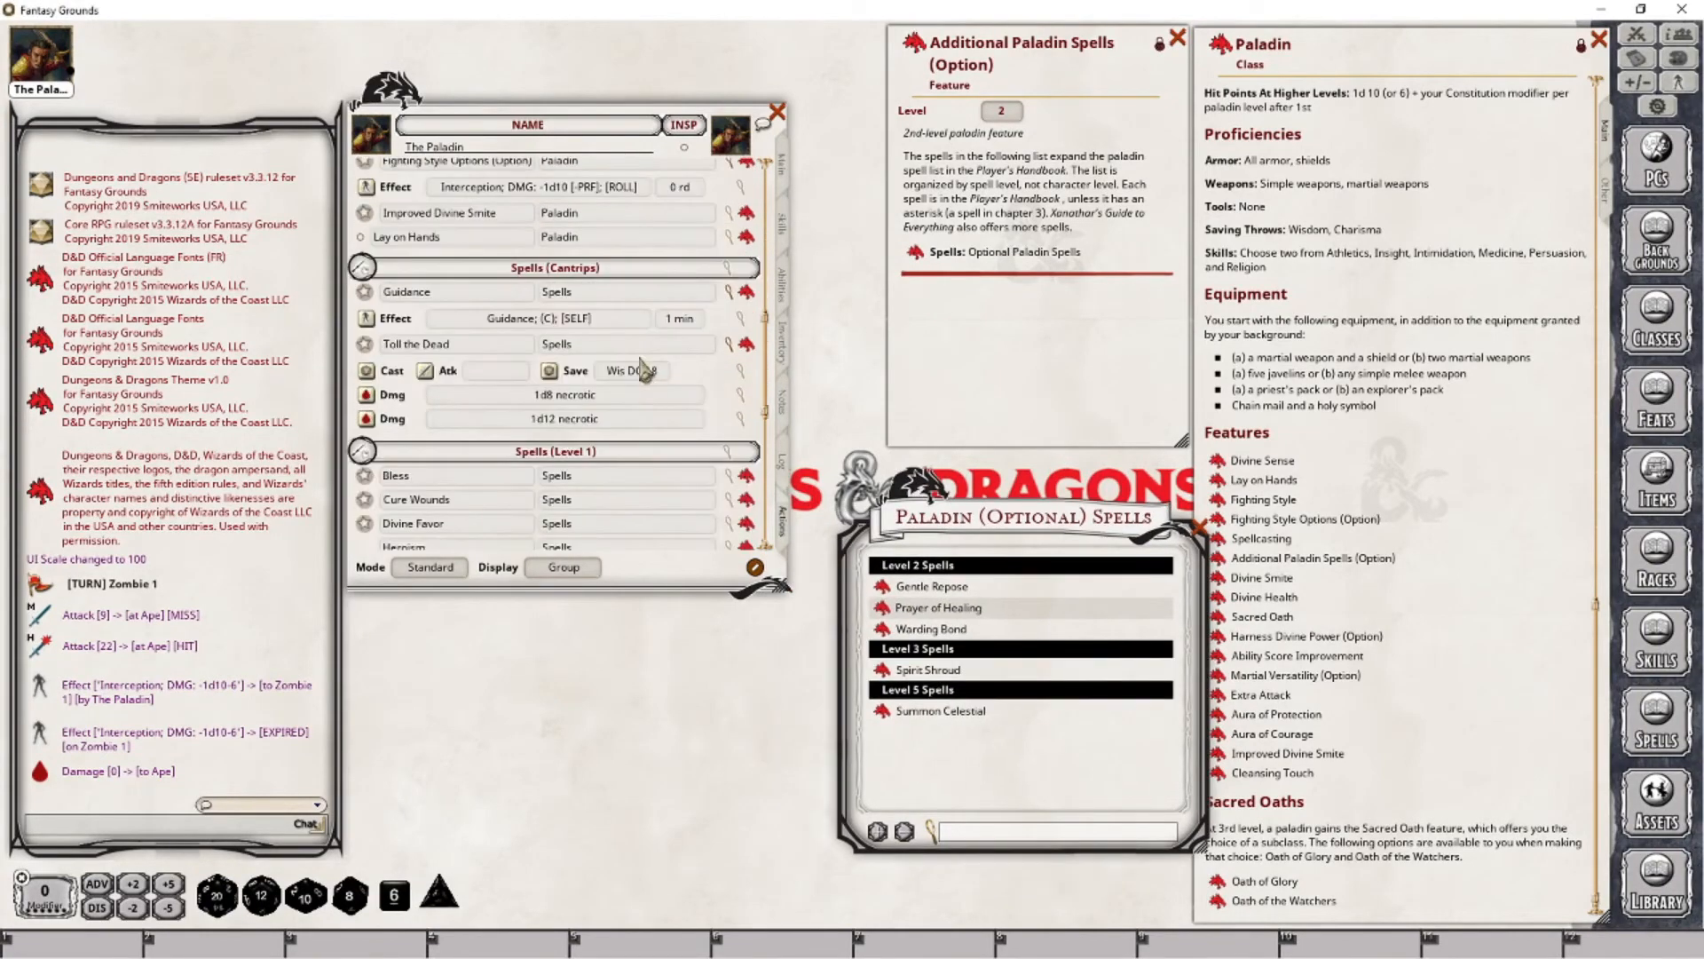
scroll(679, 453, down, 3)
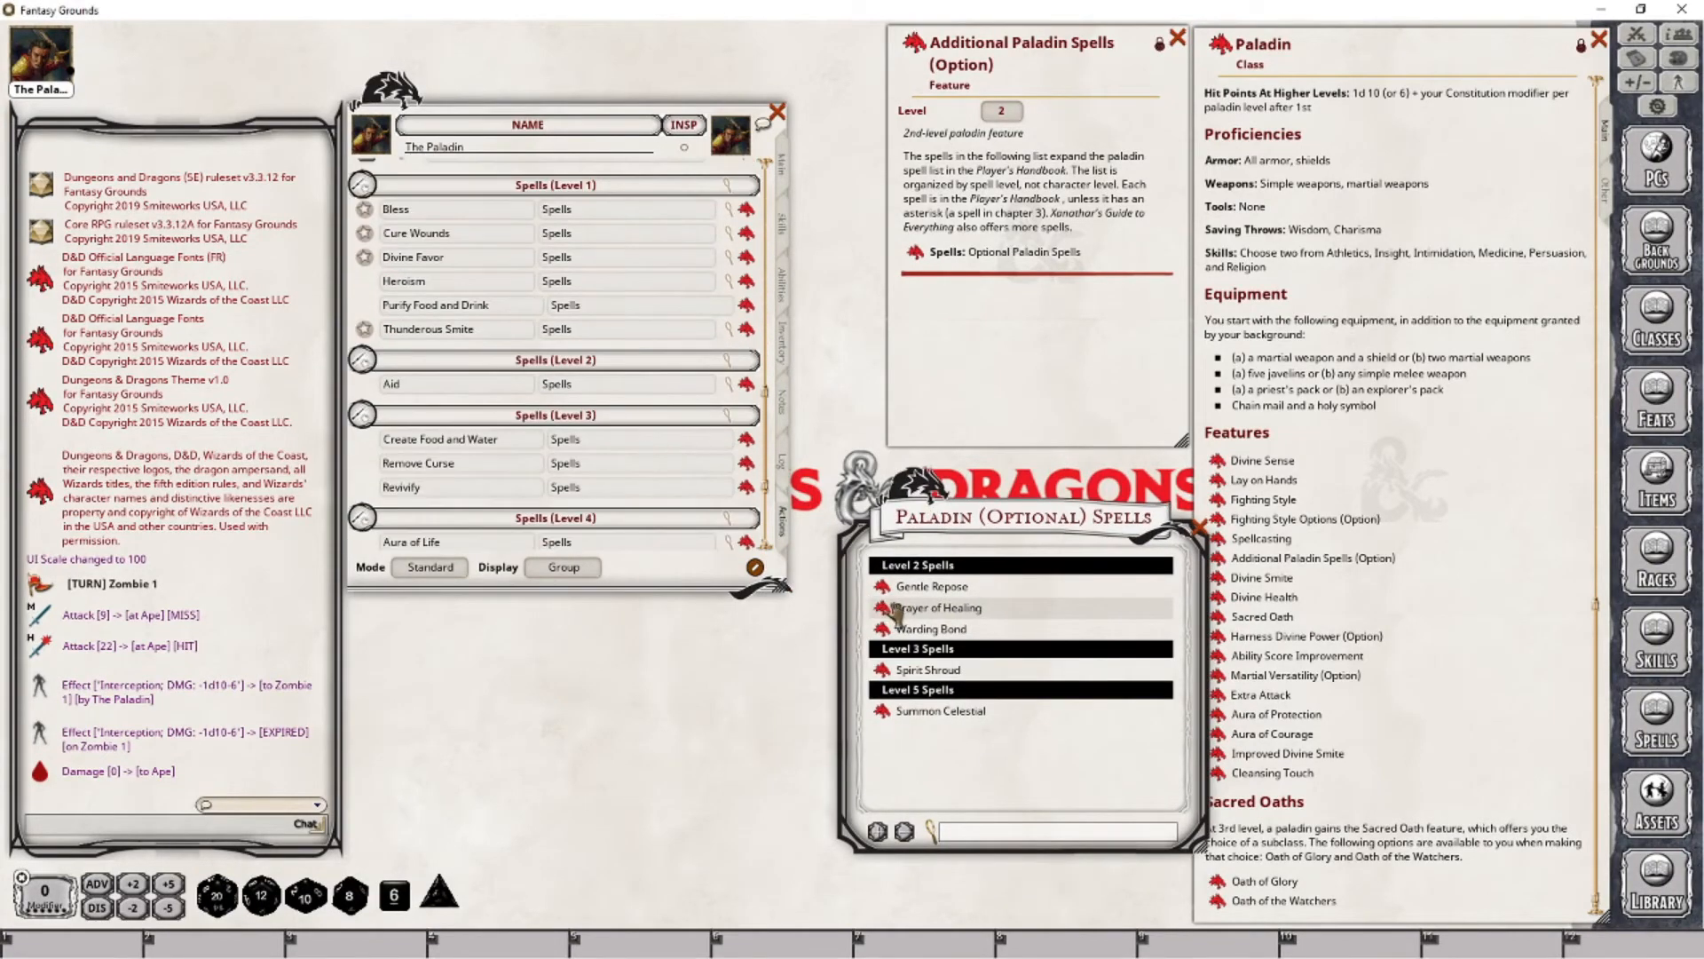
drag(906, 593, 367, 466)
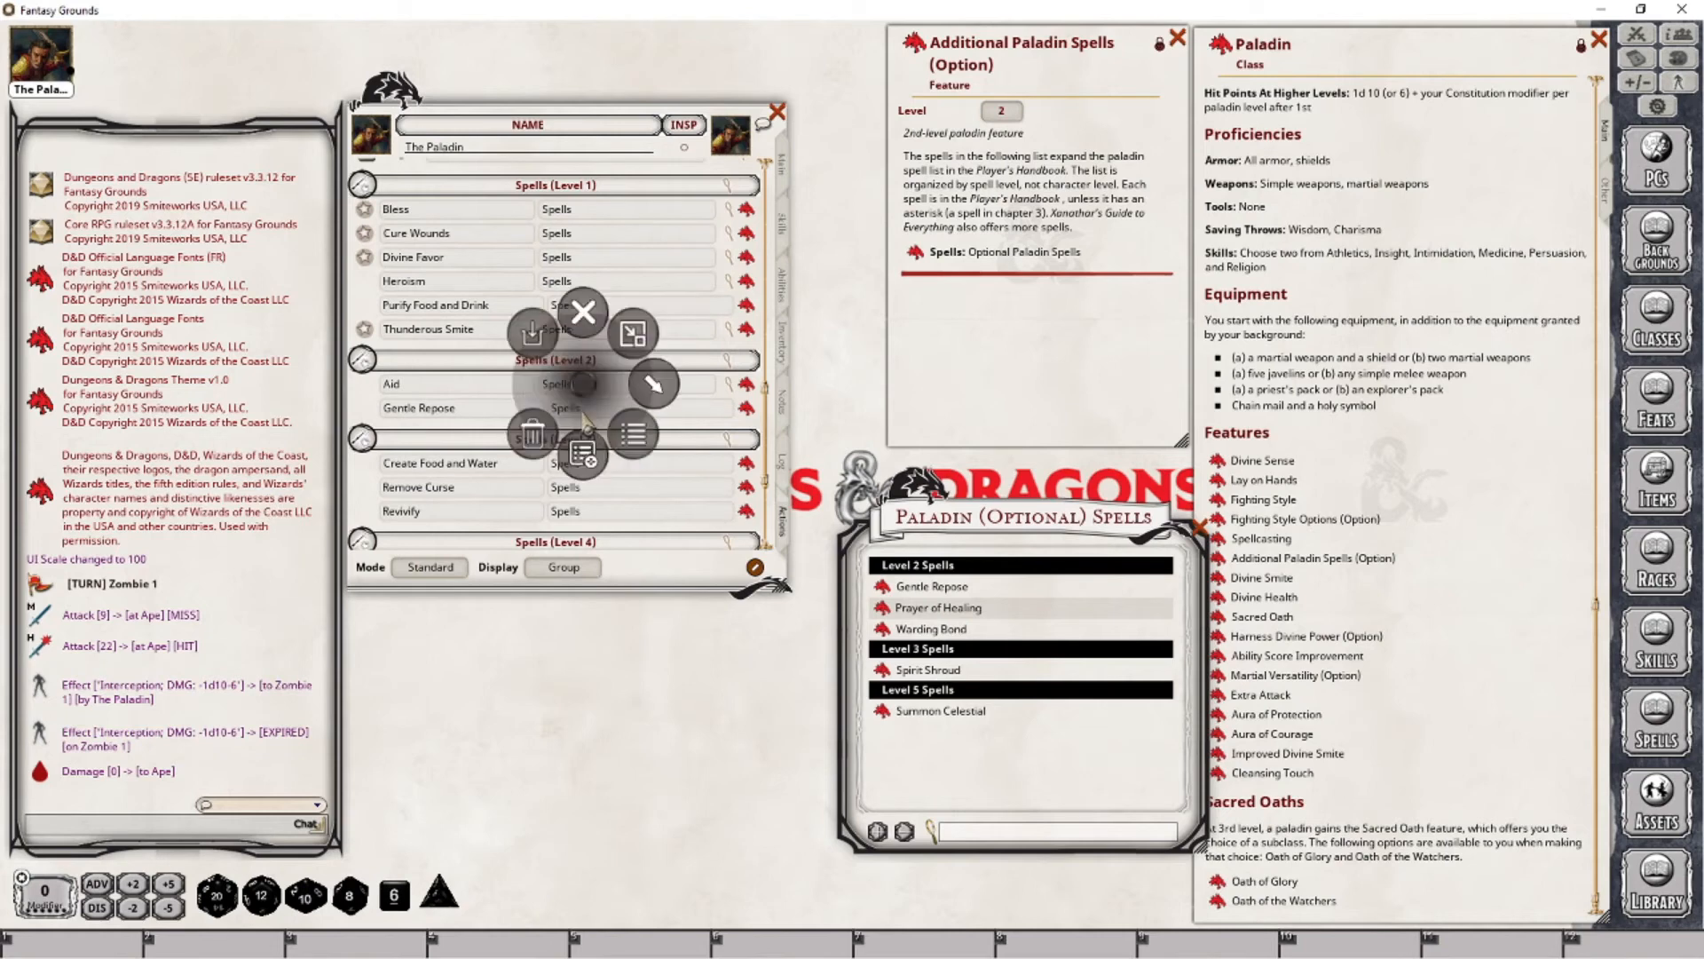
Delete the Aid spell from the paladin's level 2 spells
right_click(583, 384)
click(537, 435)
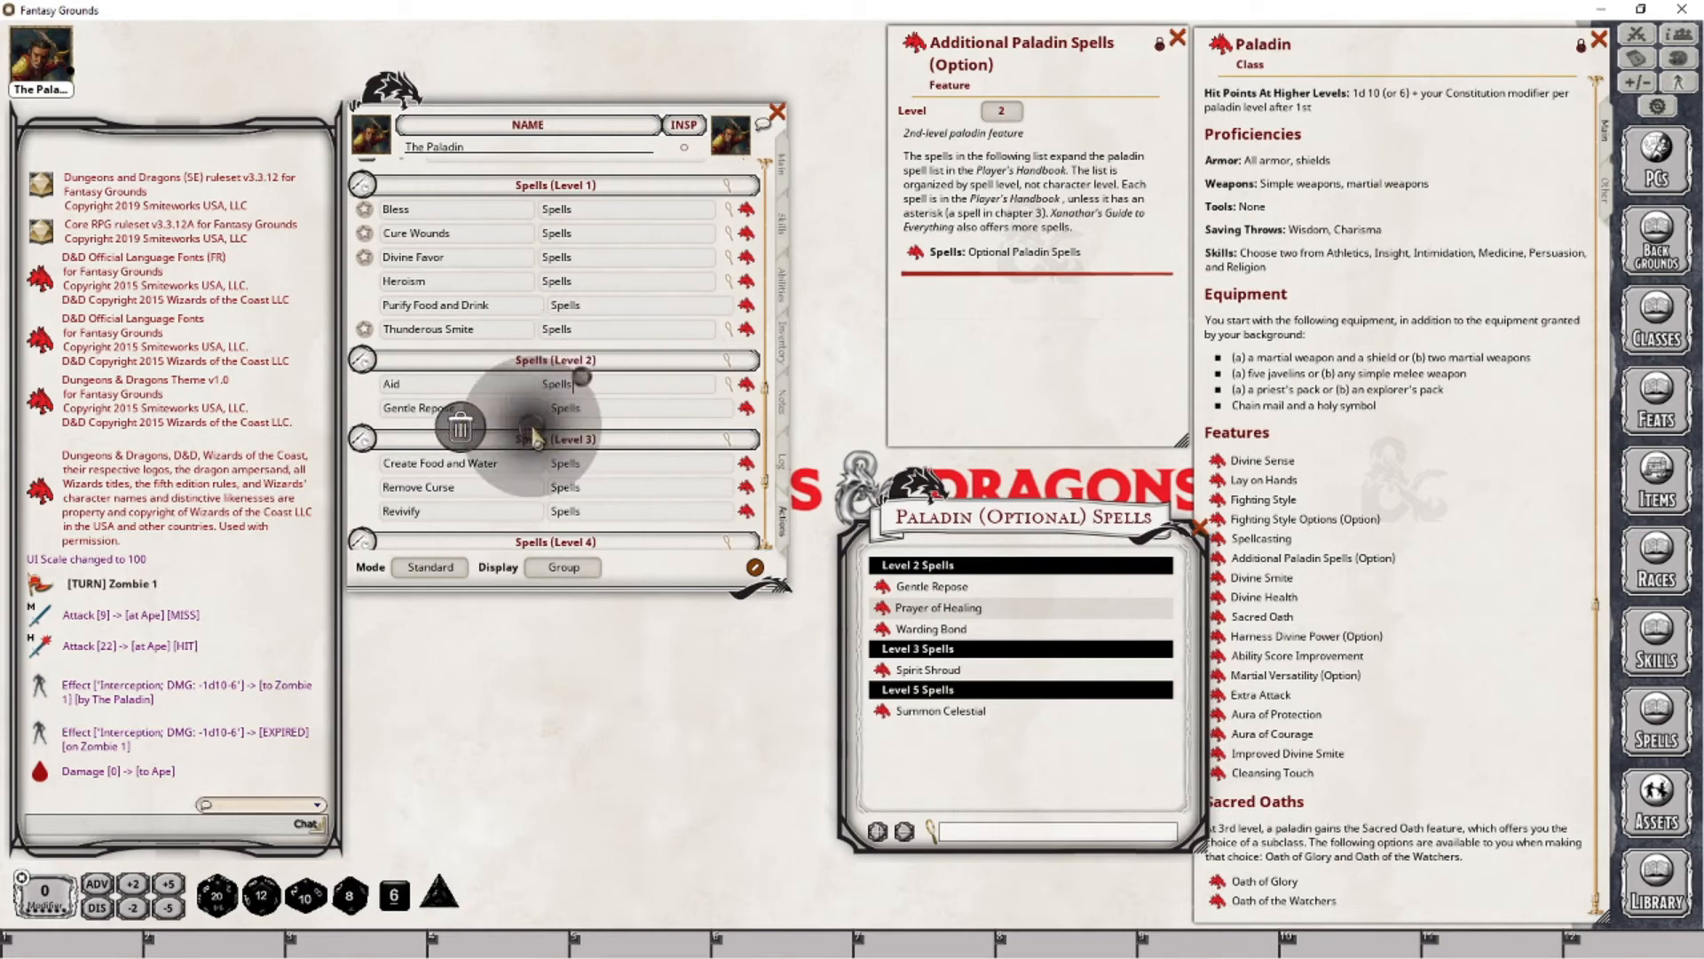
click(460, 438)
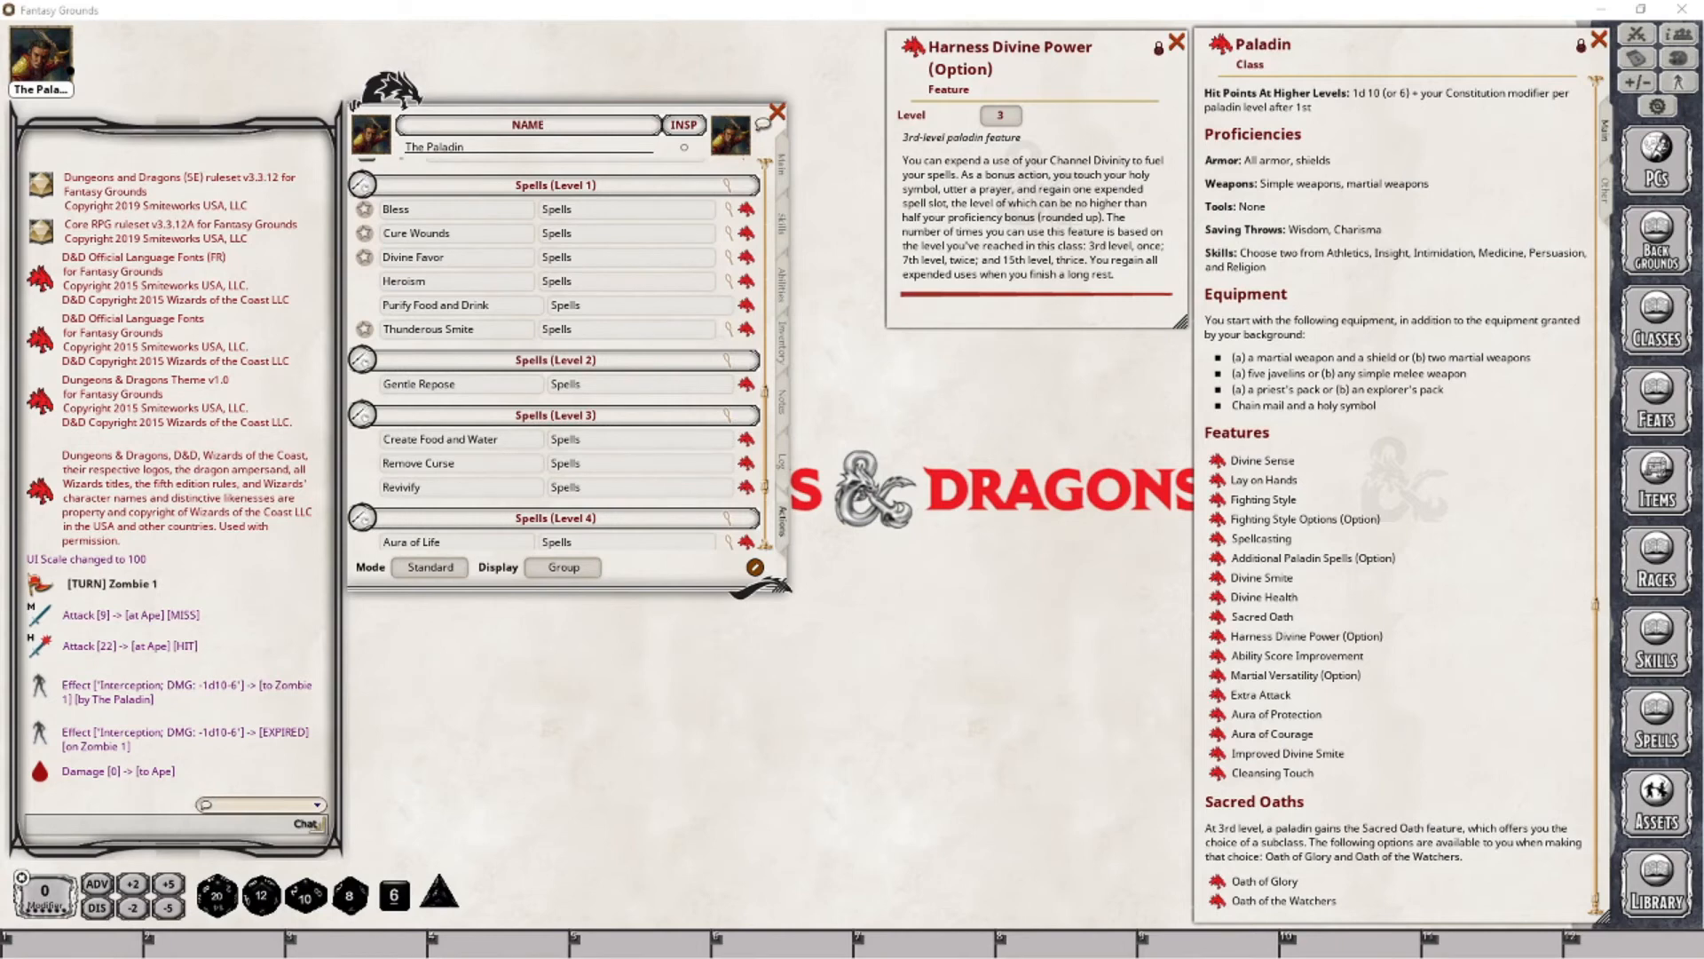
Mark one of the paladin's 1st-level spell slots as used
scroll(558, 355, up, 10)
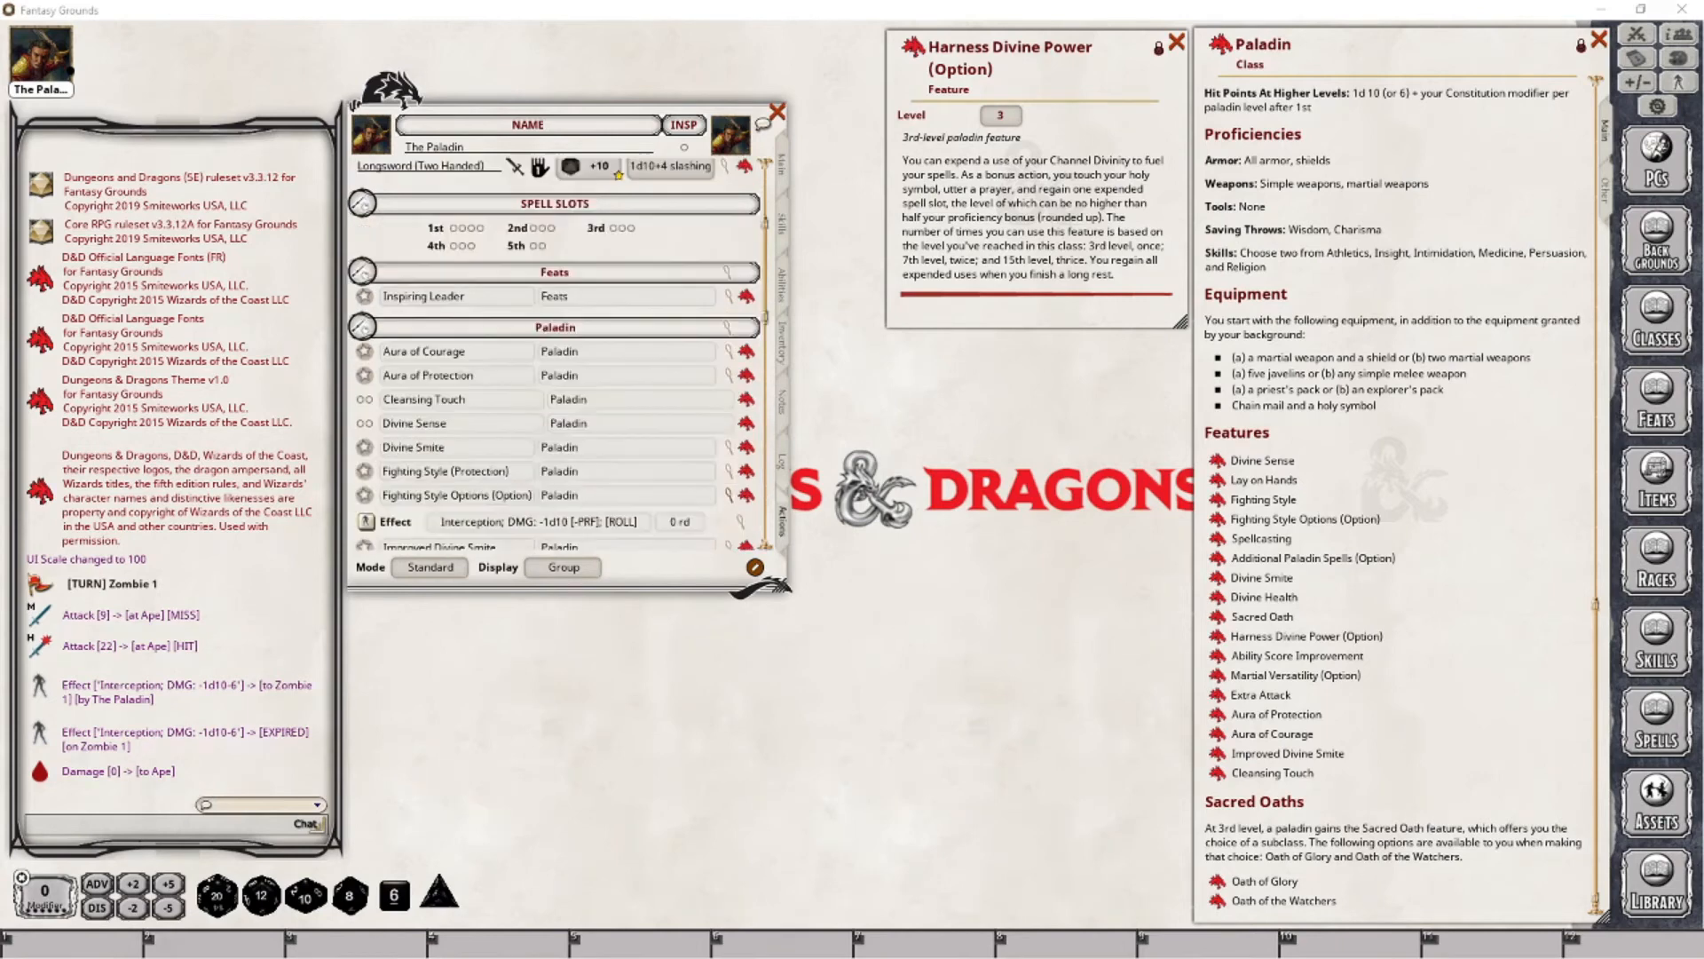
click(454, 228)
Look through the paladin's class powers, spell groups and spell slots in the character's actions
scroll(594, 408, down, 3)
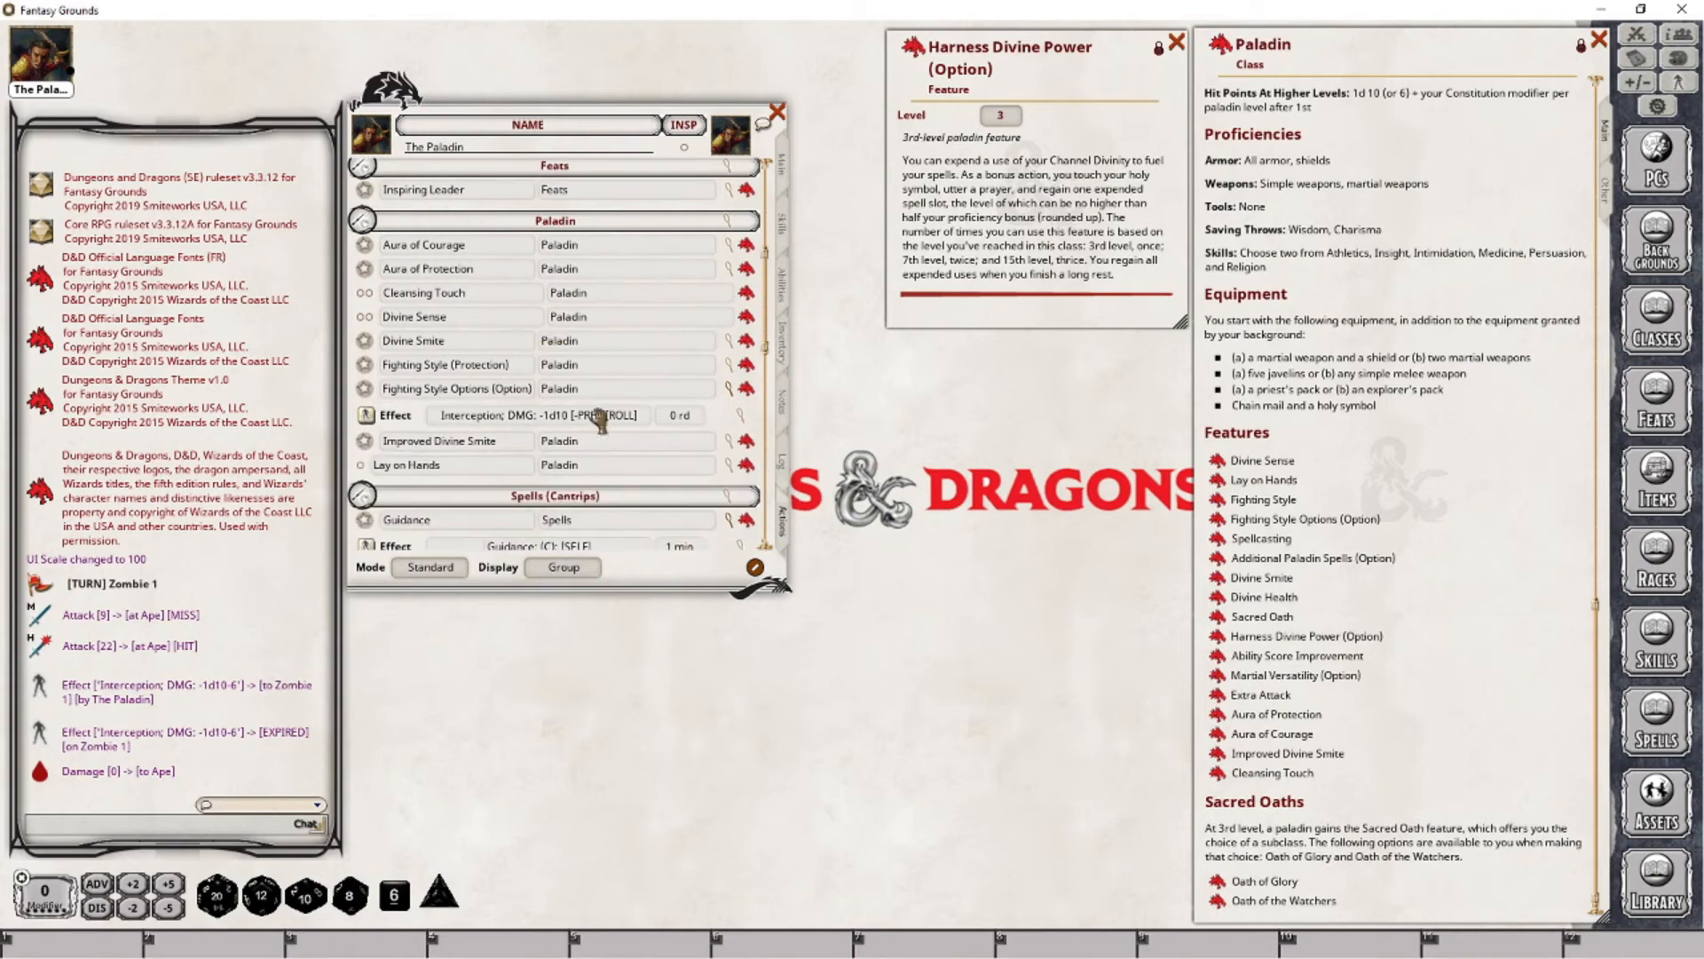
scroll(600, 421, down, 1)
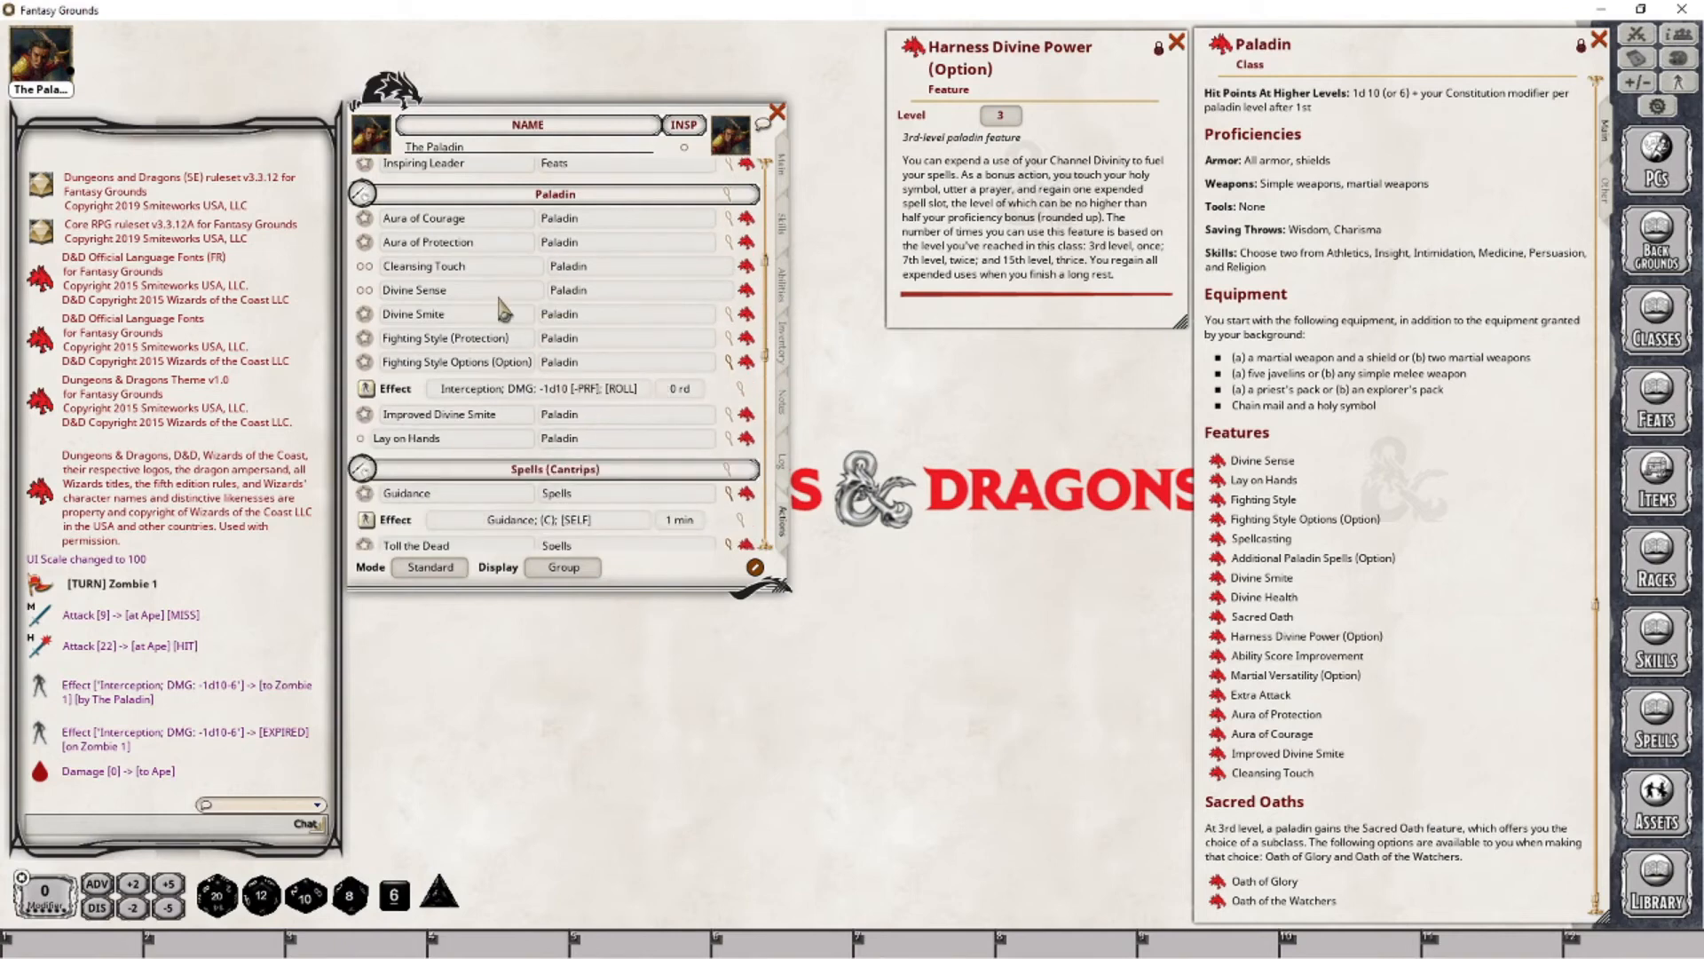
scroll(586, 444, down, 3)
scroll(581, 444, down, 14)
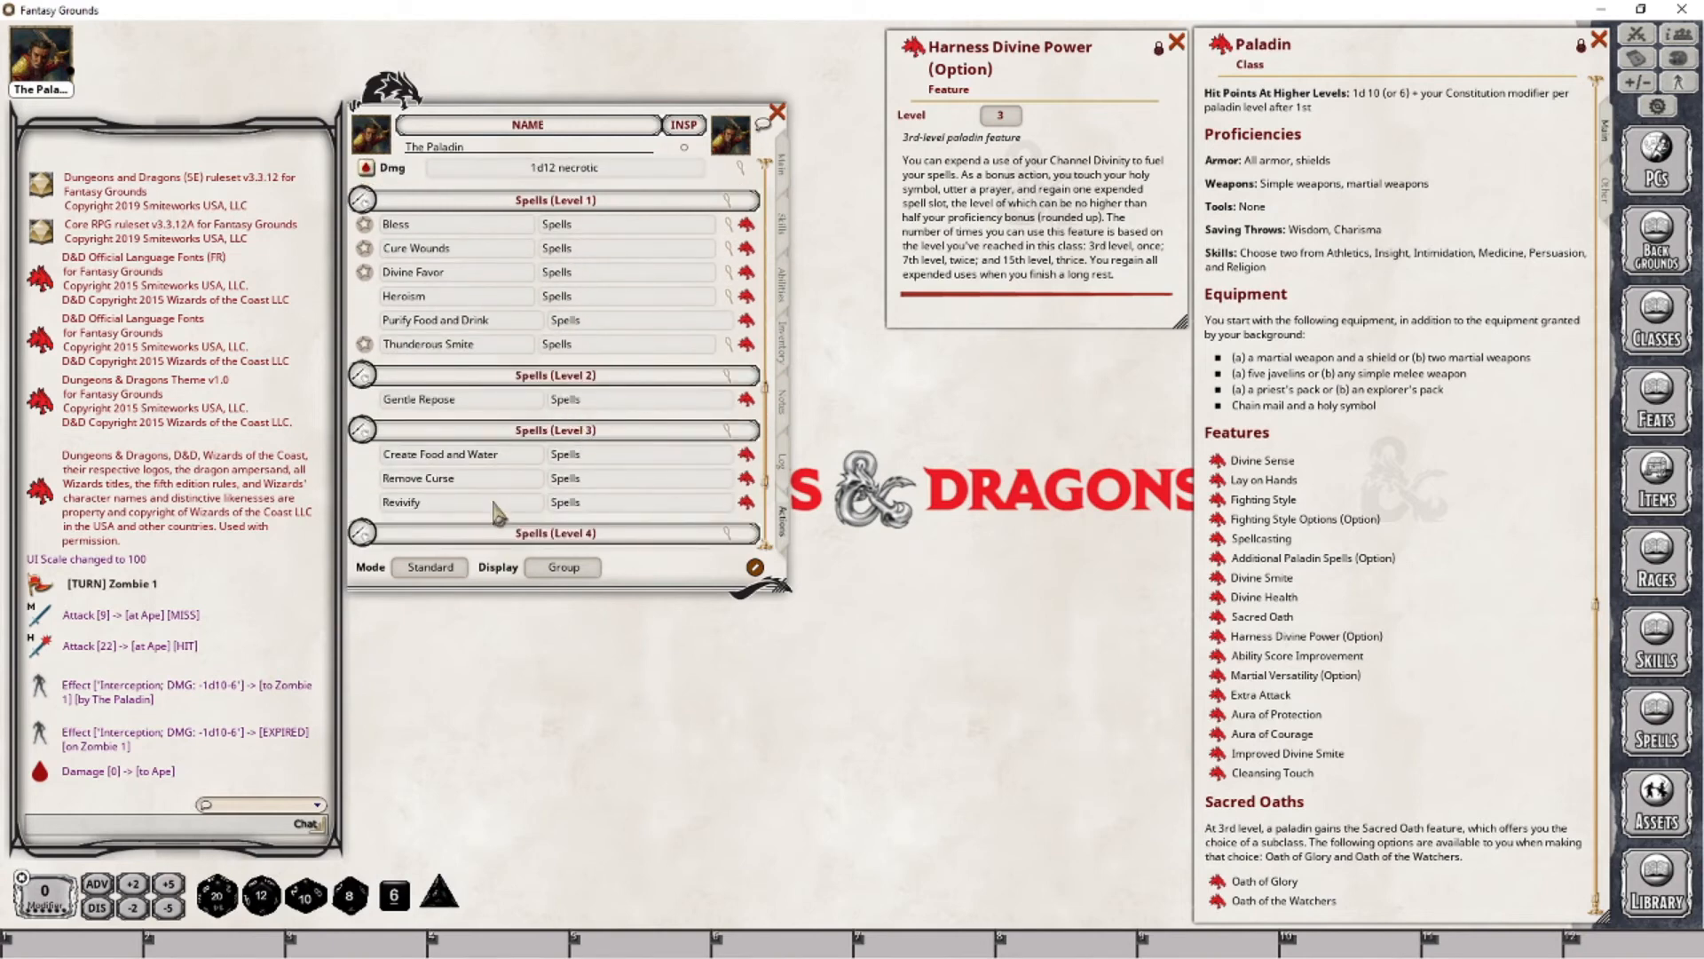
scroll(502, 497, down, 3)
scroll(523, 499, up, 20)
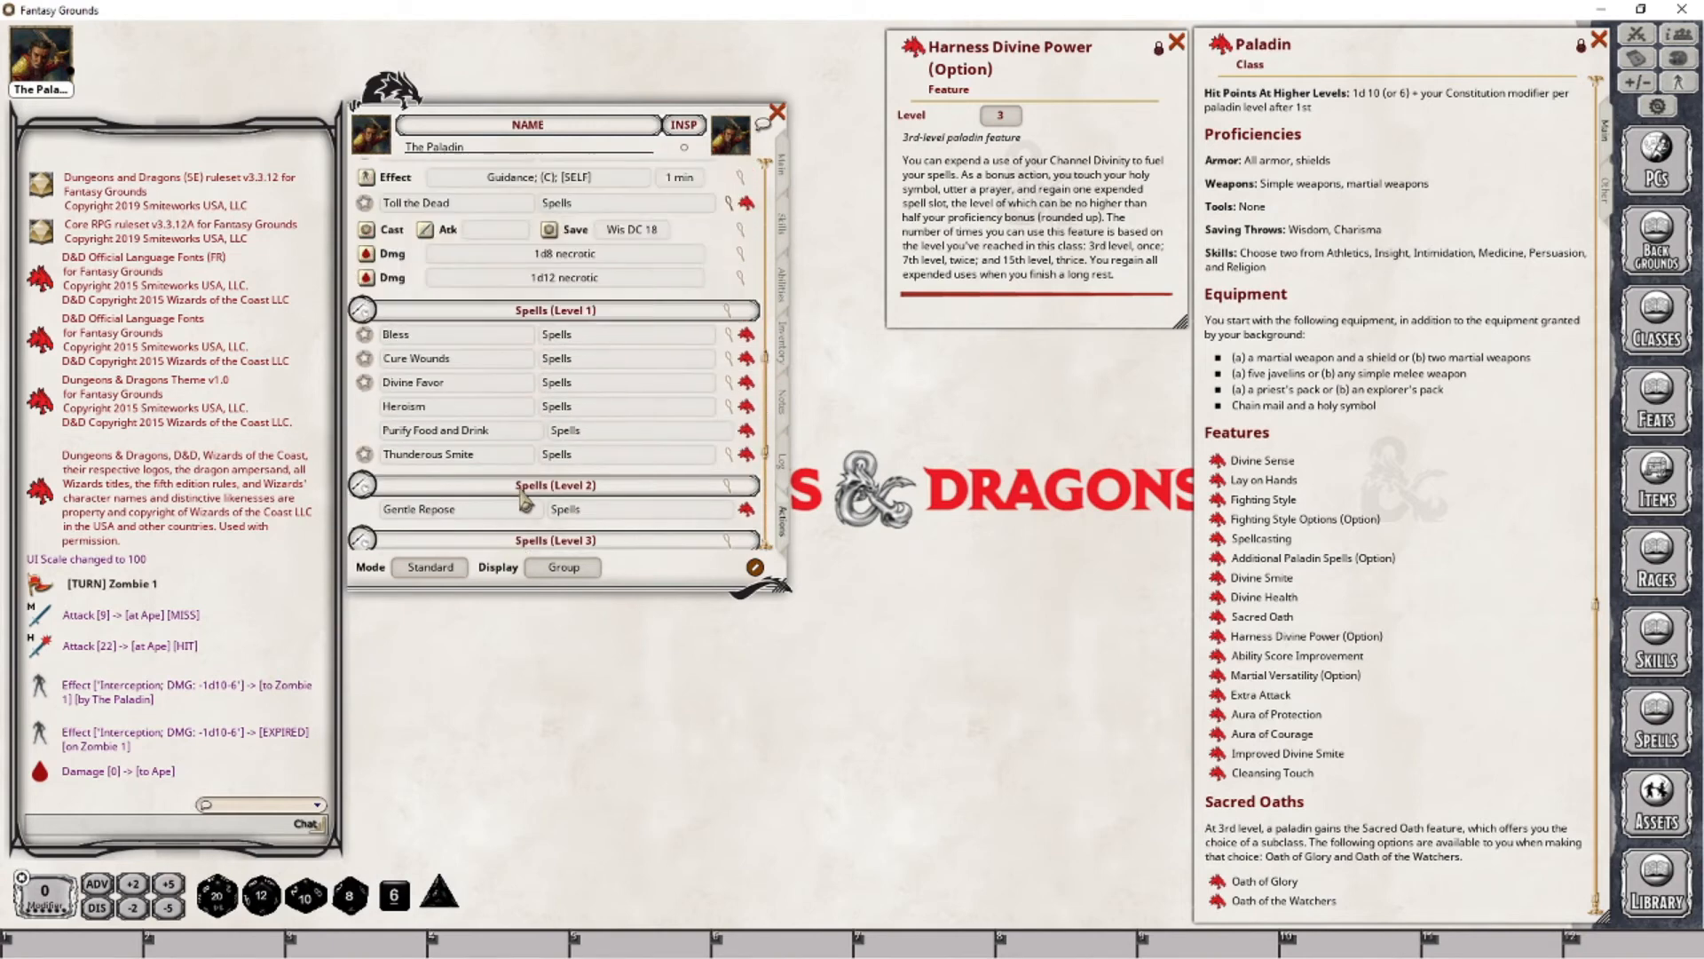
scroll(547, 501, up, 3)
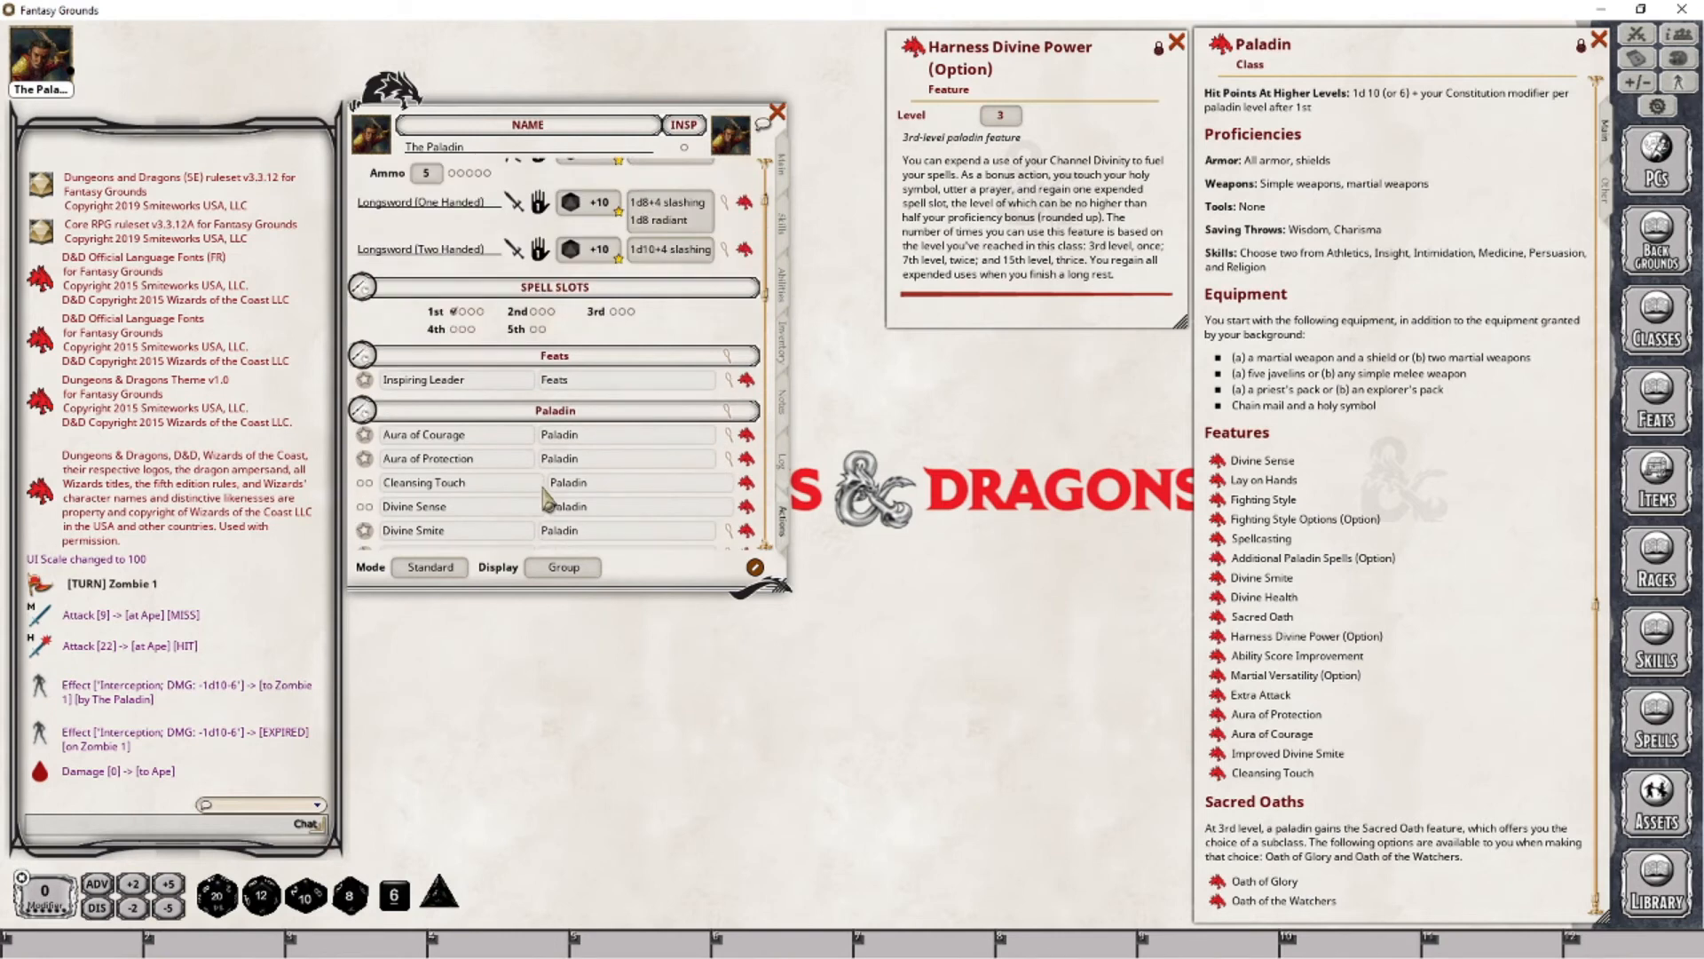
scroll(545, 499, down, 3)
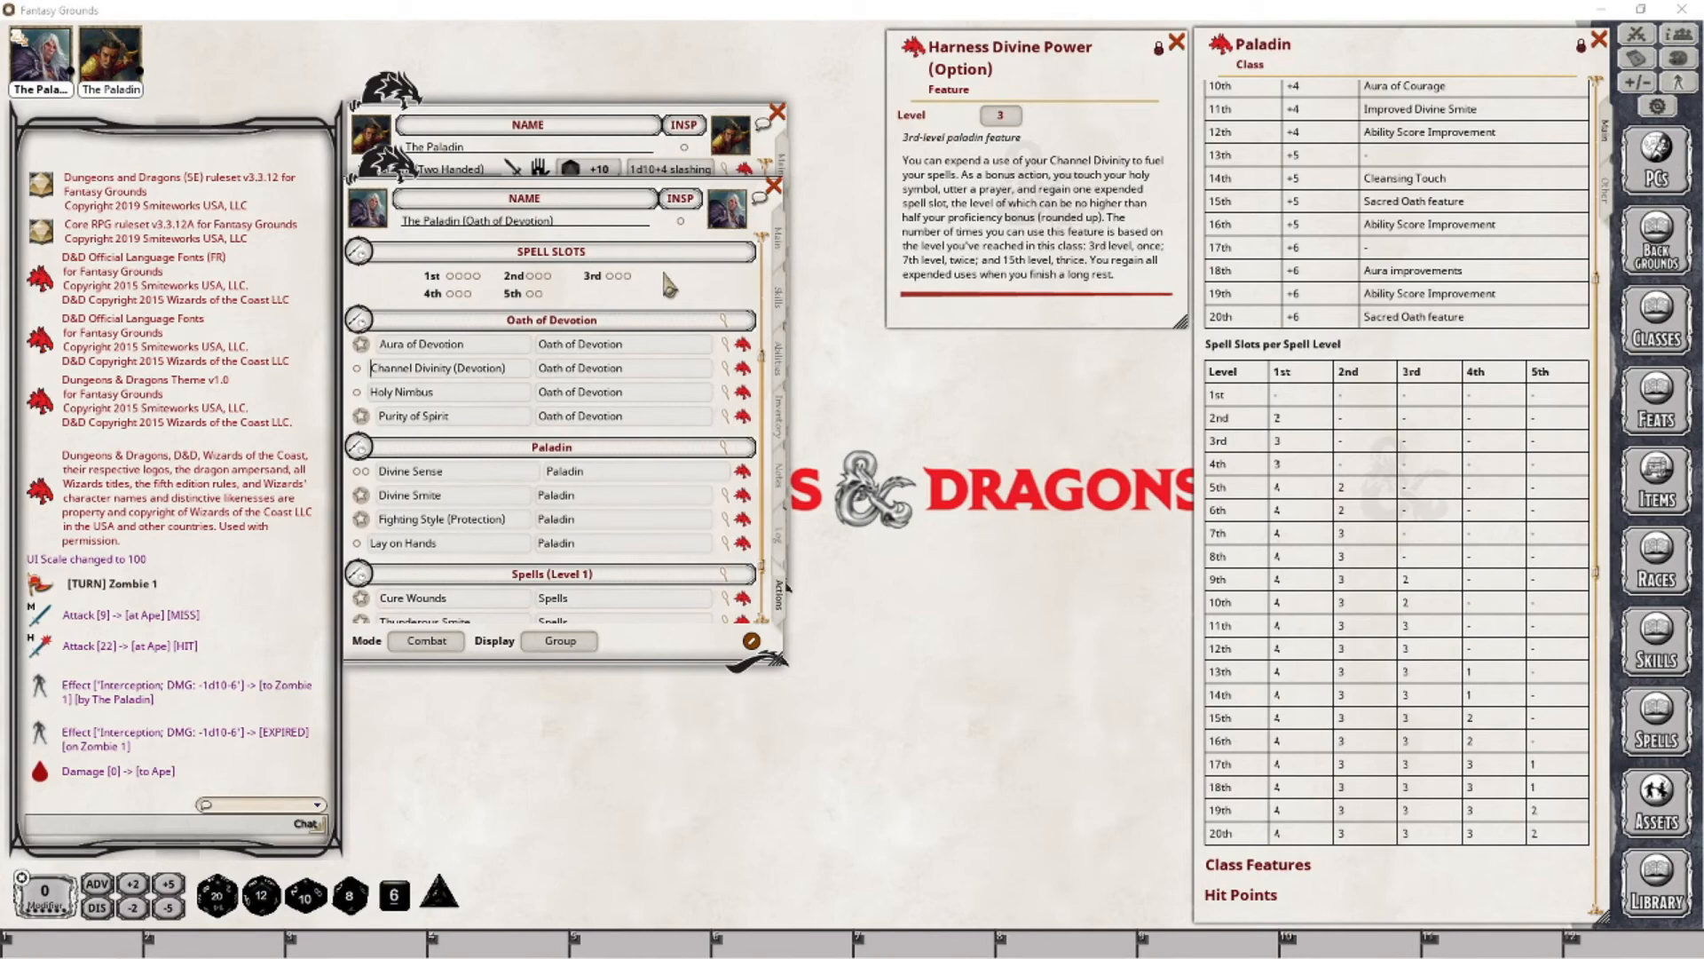
Check the proficiency bonus of The Paladin (Oath of Devotion) against the character's list of actions
click(779, 238)
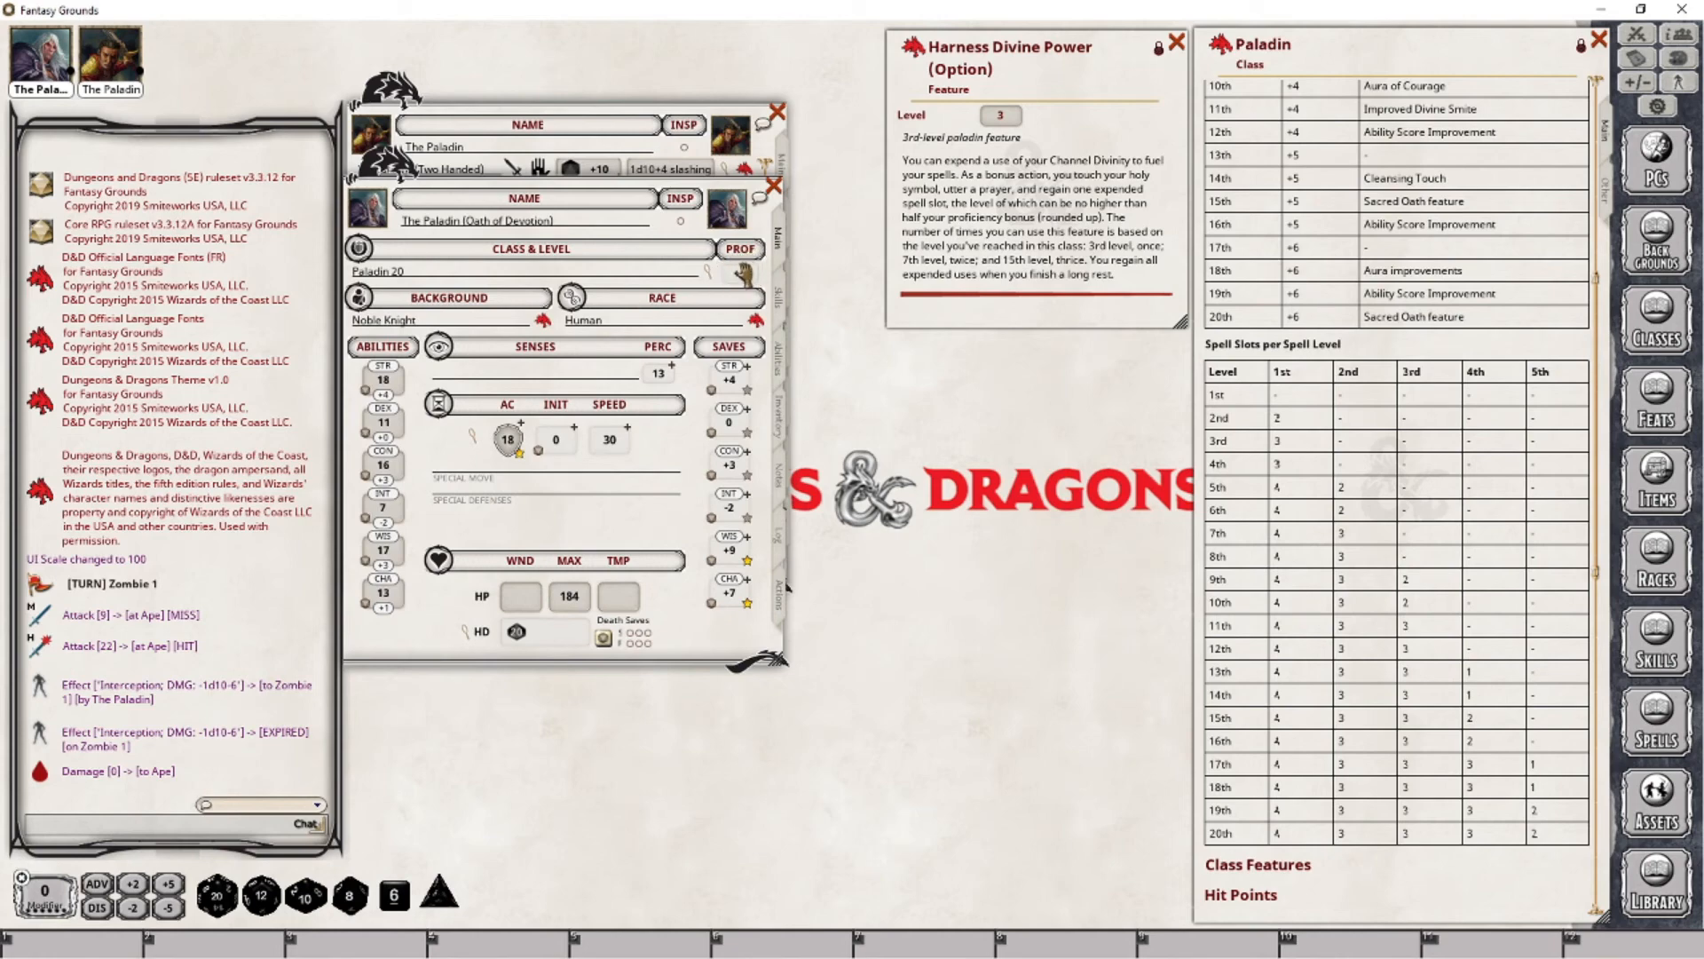
click(780, 603)
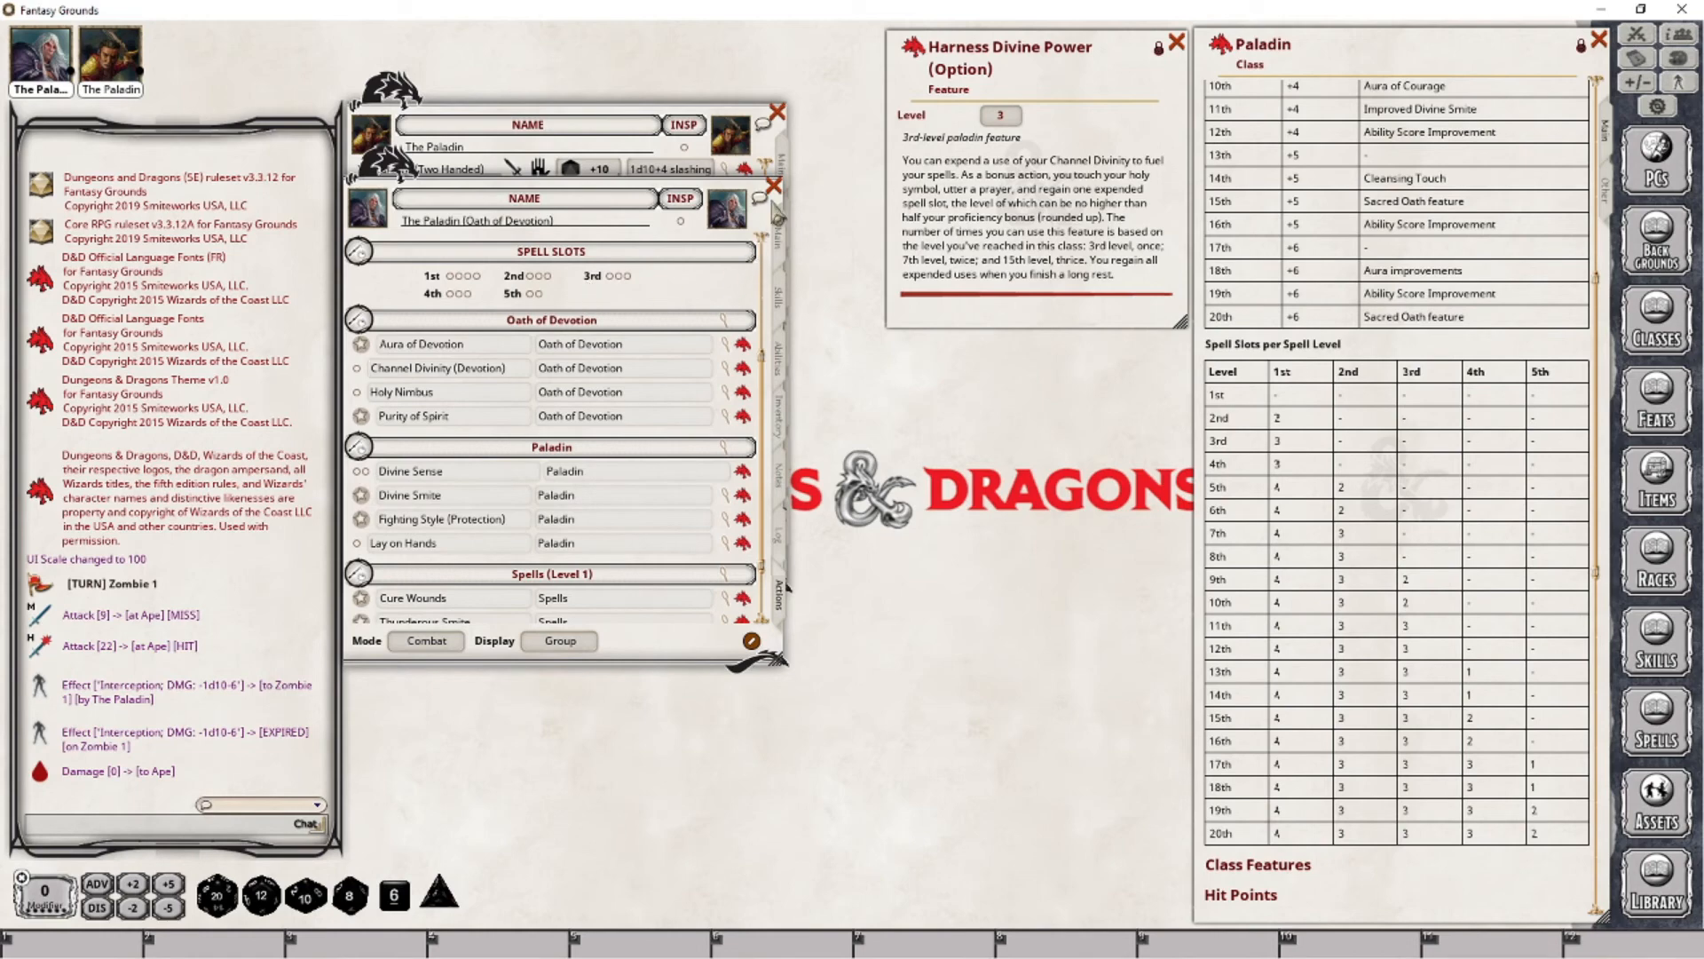
click(781, 238)
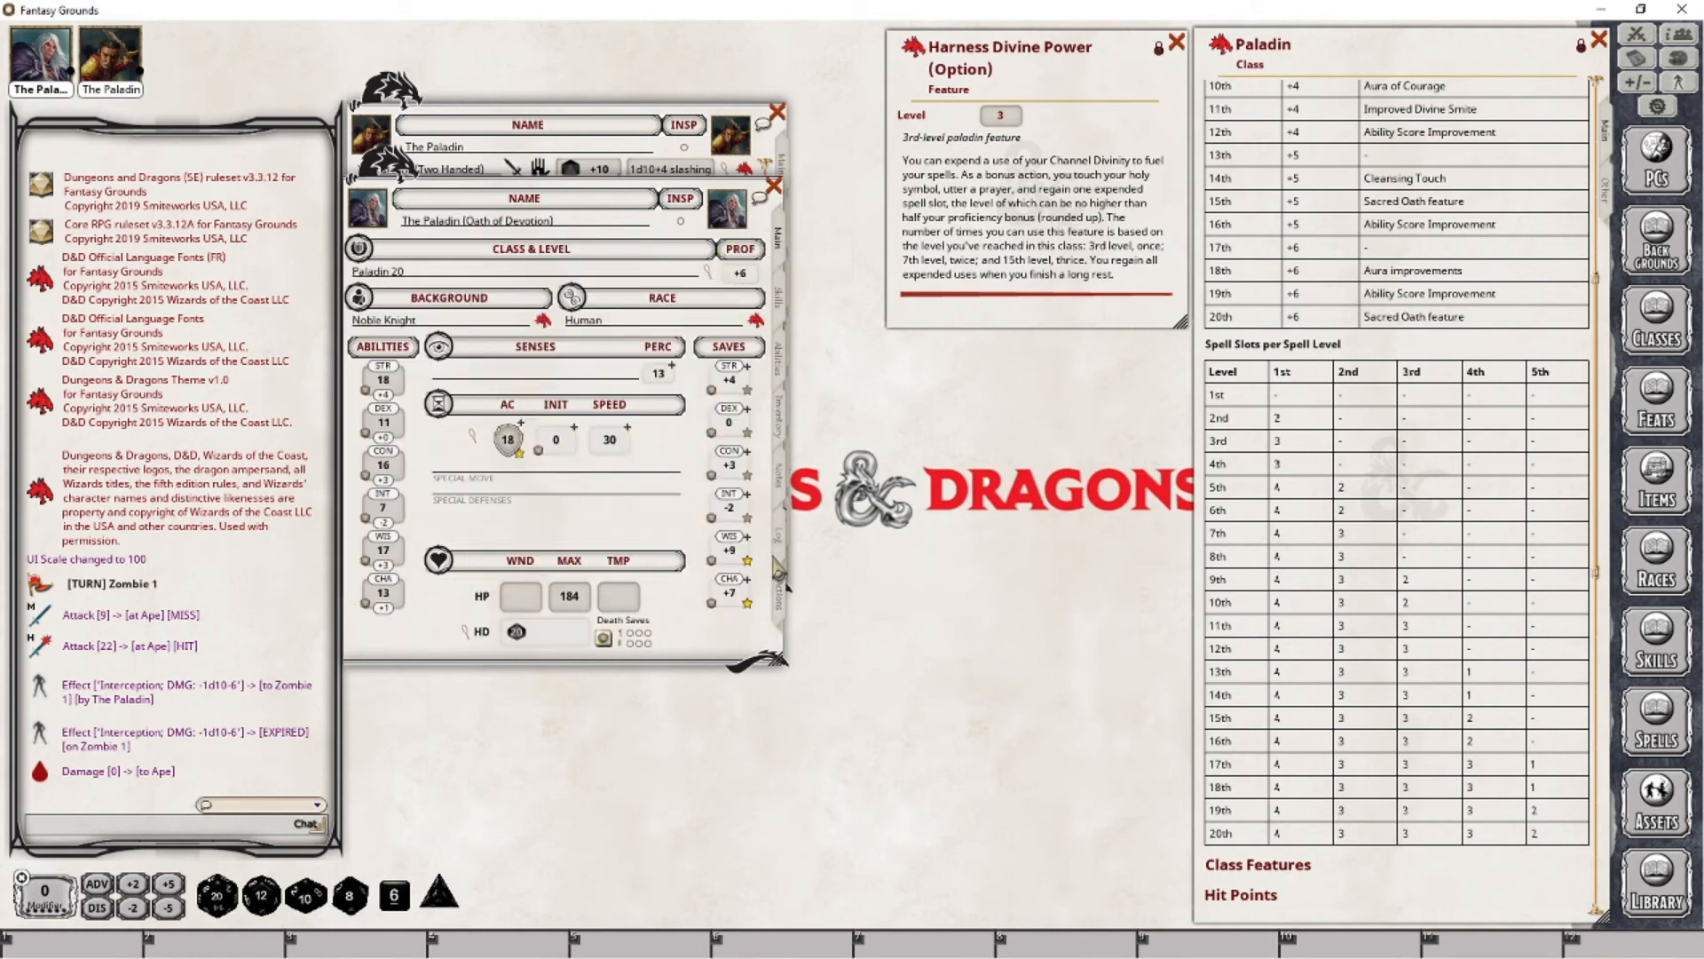
Return to the actions of The Paladin (Oath of Devotion) and expend the Channel Divinity (Devotion) use
click(782, 595)
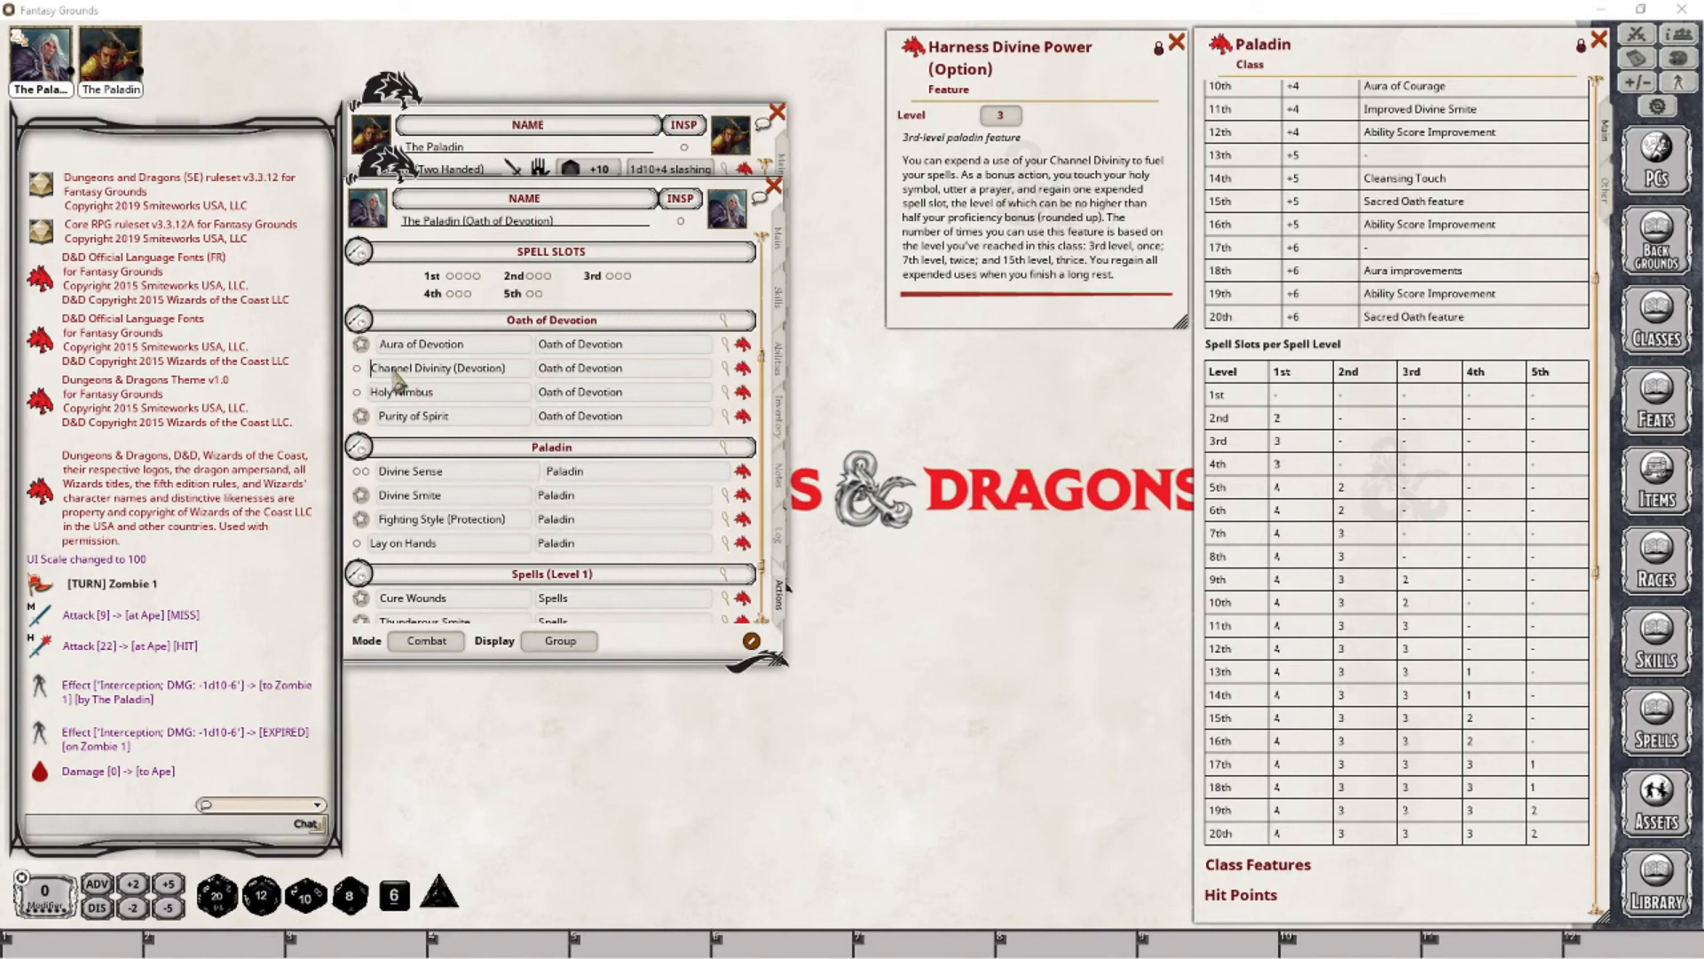
click(356, 367)
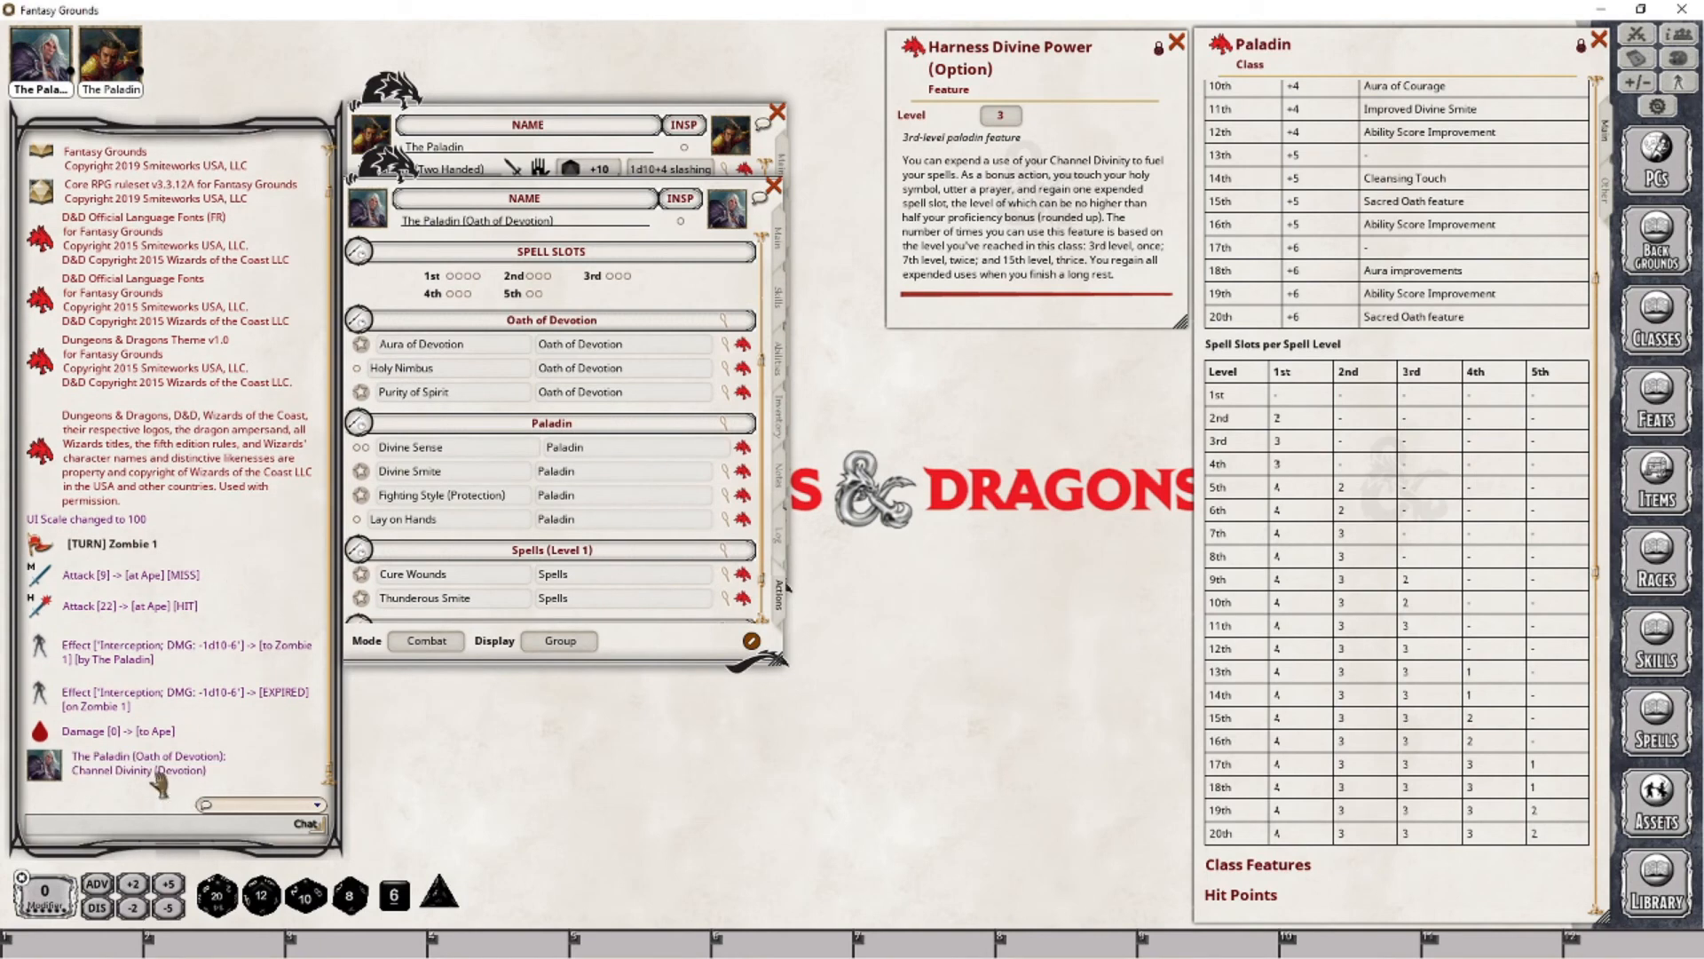